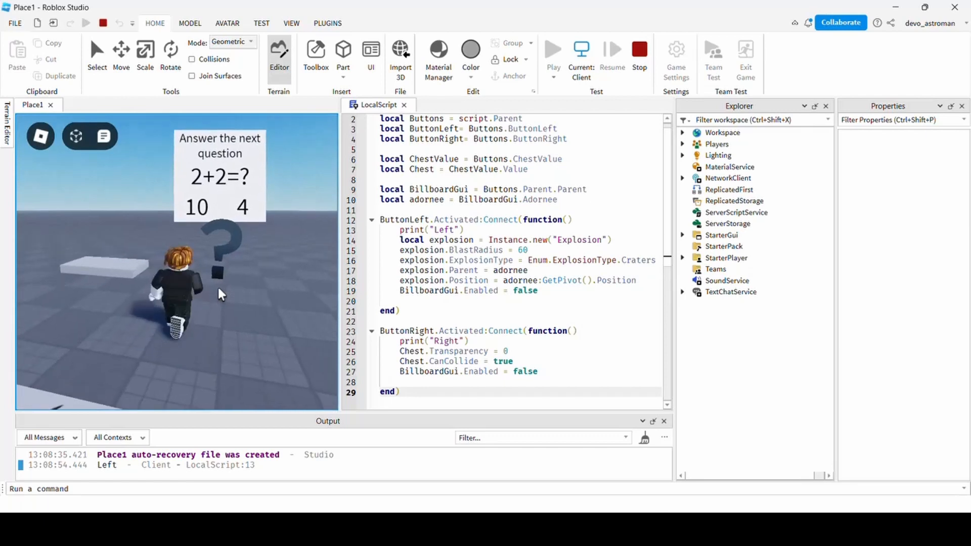
# Answer 4 on the quiz board, then walk and jump the character onto the revealed gold chest.
pyautogui.click(241, 208)
pyautogui.press('a')
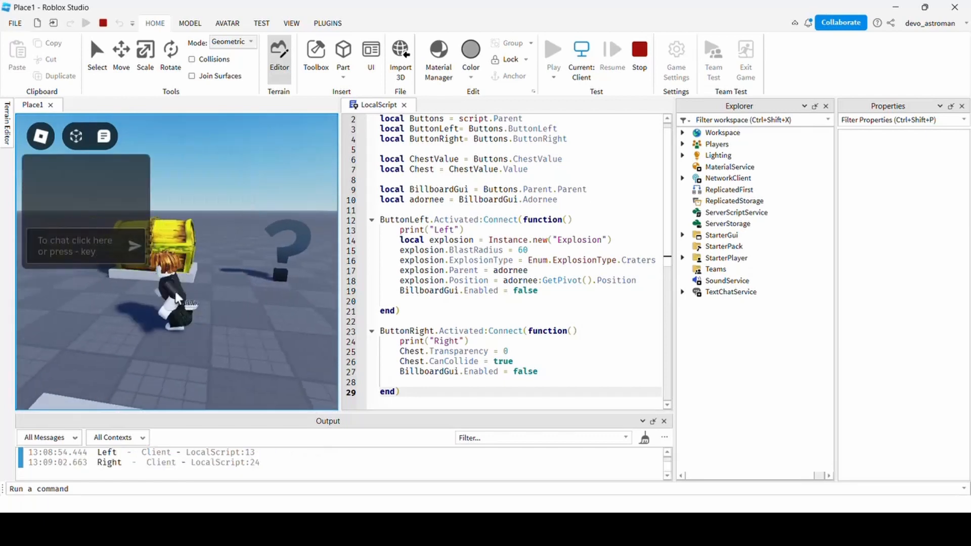
pyautogui.press('w')
pyautogui.press('w')
pyautogui.moveTo(234, 289); pyautogui.dragTo(234, 294, button='right')
pyautogui.press('space')
pyautogui.press('space')
pyautogui.press('s')
pyautogui.press('d')
pyautogui.press('a')
pyautogui.press('w')
pyautogui.press('s')
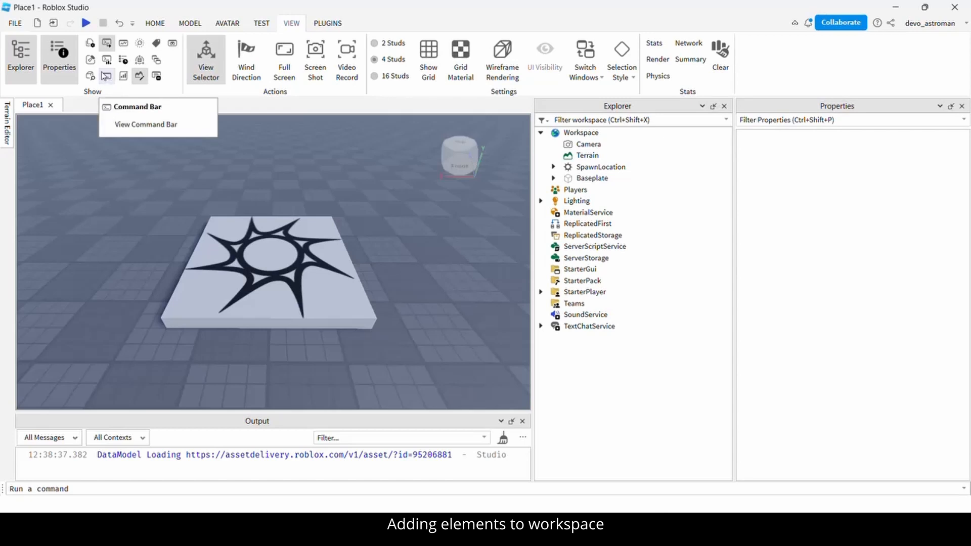
# Insert the Gold Chest model from a 'chest' Toolbox search and place it behind the spawn pad.
pyautogui.click(91, 61)
pyautogui.click(323, 165)
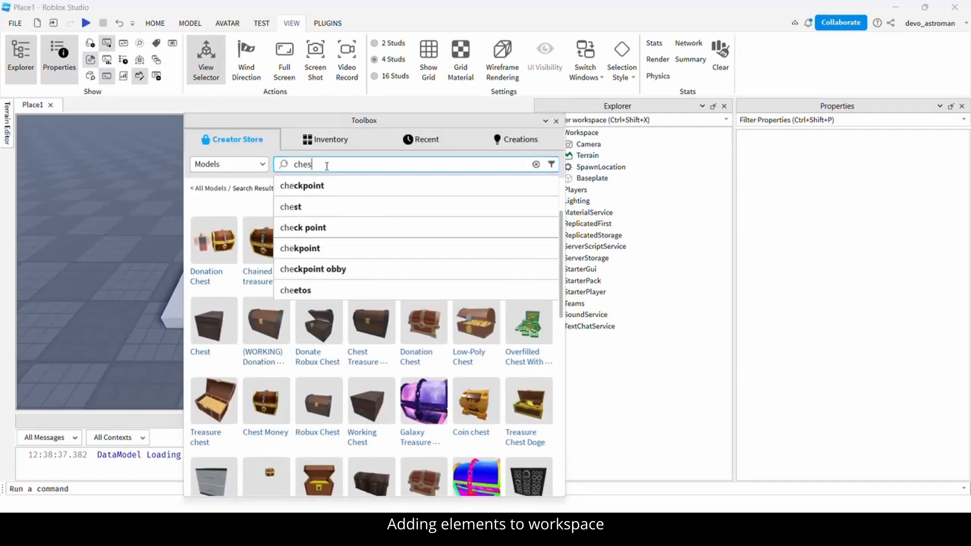
pyautogui.press('Return')
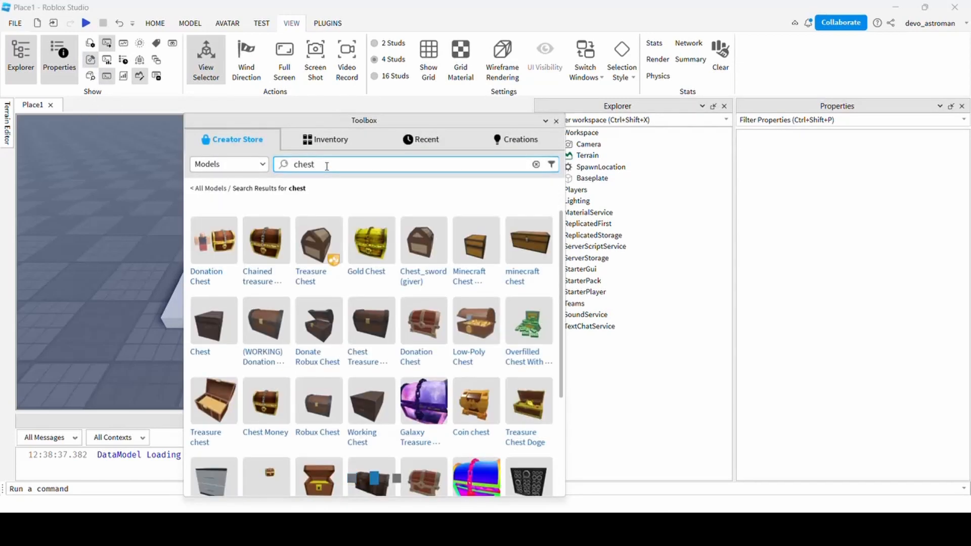
pyautogui.click(372, 254)
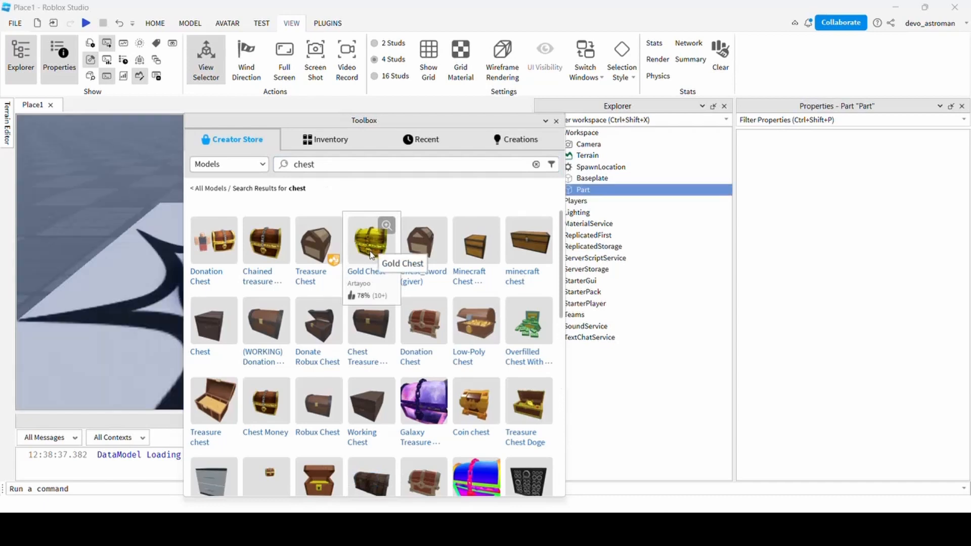
pyautogui.click(556, 121)
pyautogui.scroll(-4, 260, 280)
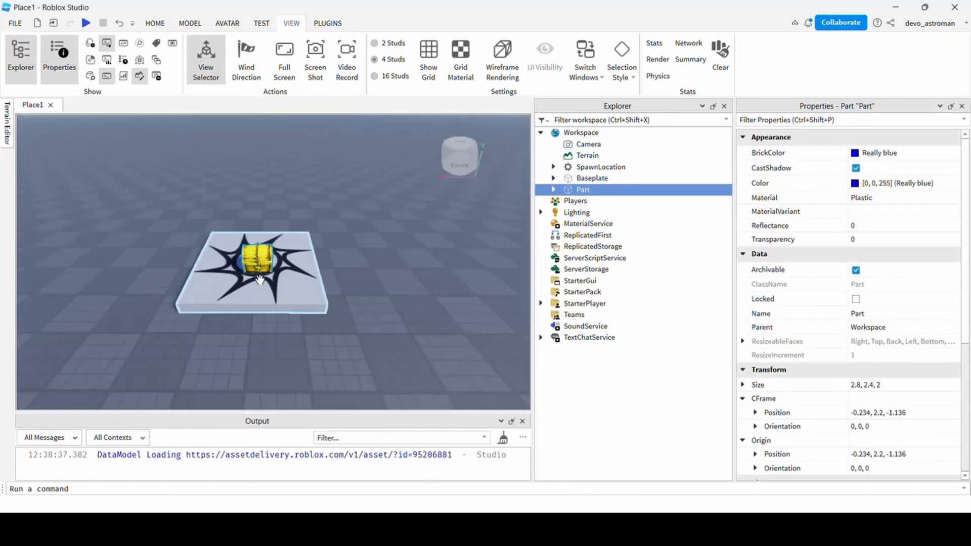
pyautogui.moveTo(259, 265); pyautogui.dragTo(259, 222)
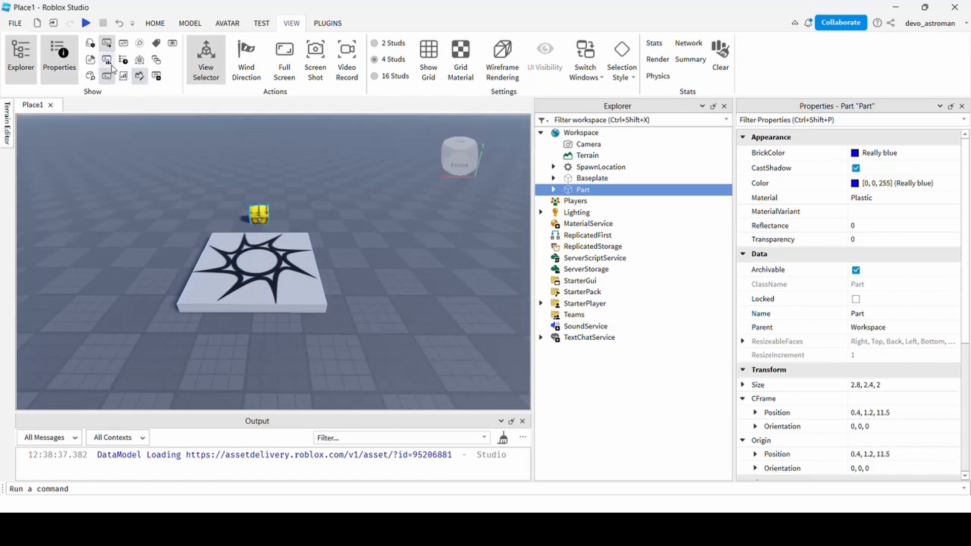
# Search the Toolbox for 'question mark' models.
pyautogui.click(90, 60)
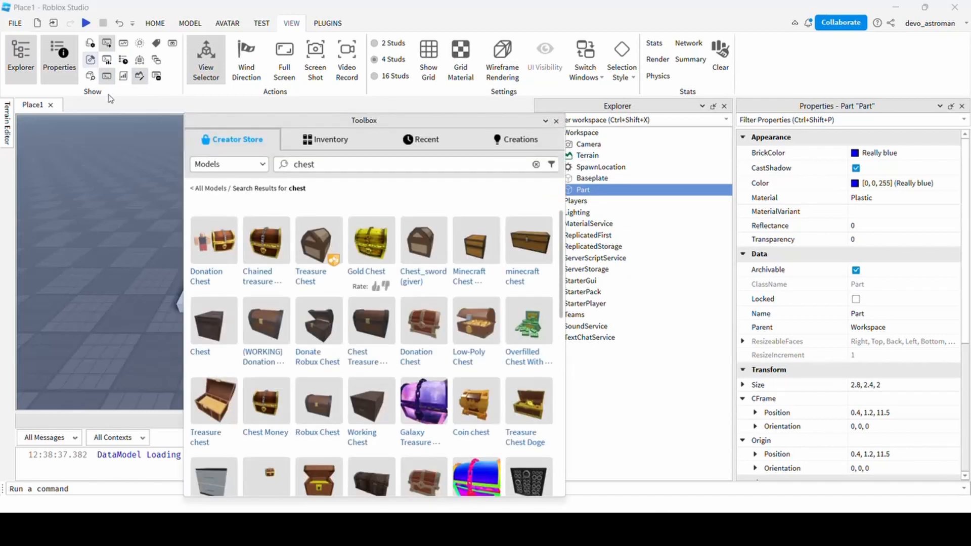
pyautogui.doubleClick(313, 166)
pyautogui.write('q')
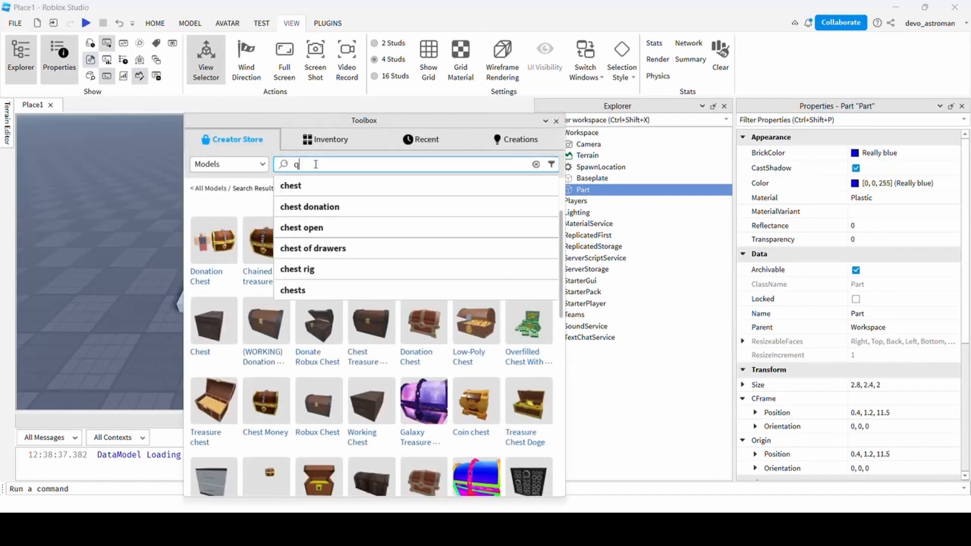
pyautogui.write('uestion mark')
pyautogui.press('Return')
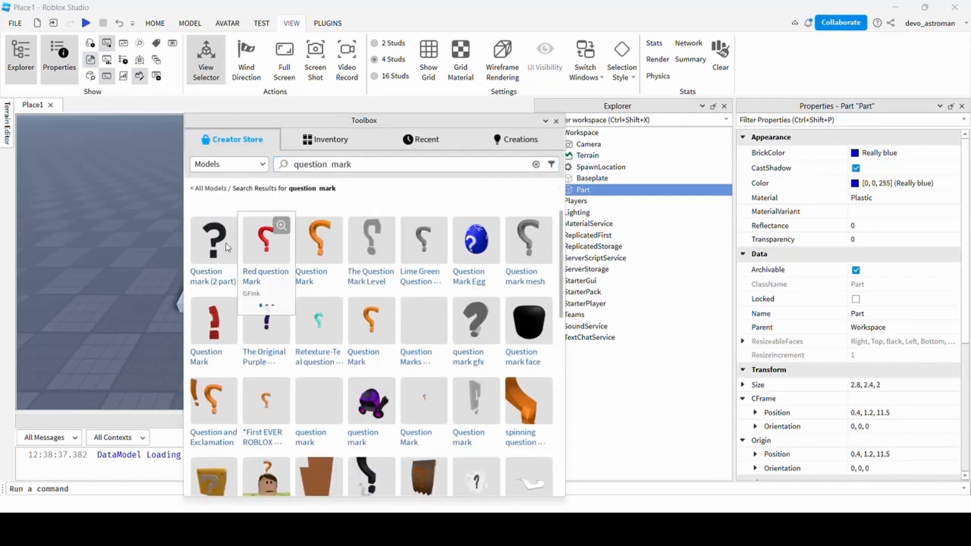
# Insert the Question mark model, shrink it to scale 0.13, turn it to face front and move it behind the platform.
pyautogui.click(210, 243)
pyautogui.click(90, 59)
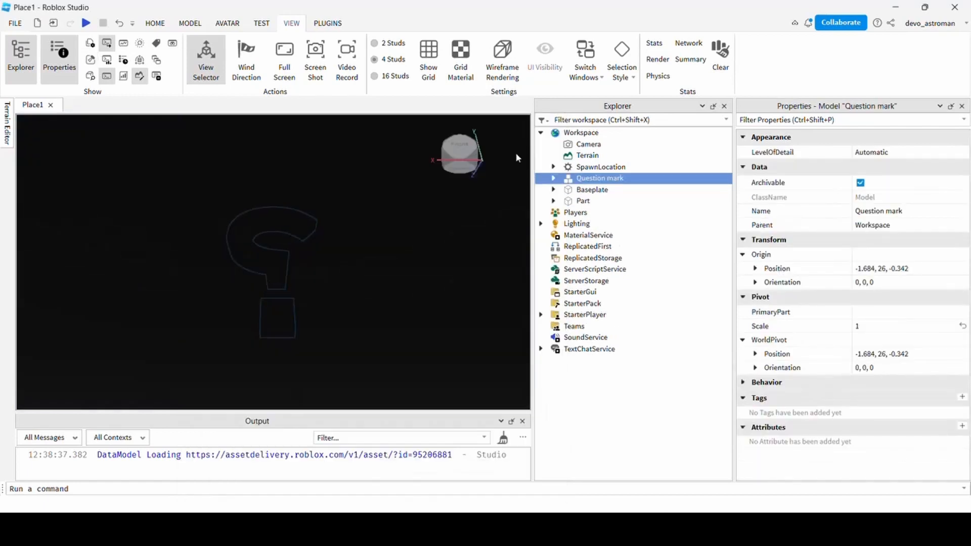
pyautogui.click(155, 23)
pyautogui.click(153, 67)
pyautogui.moveTo(268, 150); pyautogui.dragTo(270, 296)
pyautogui.scroll(8, 288, 329)
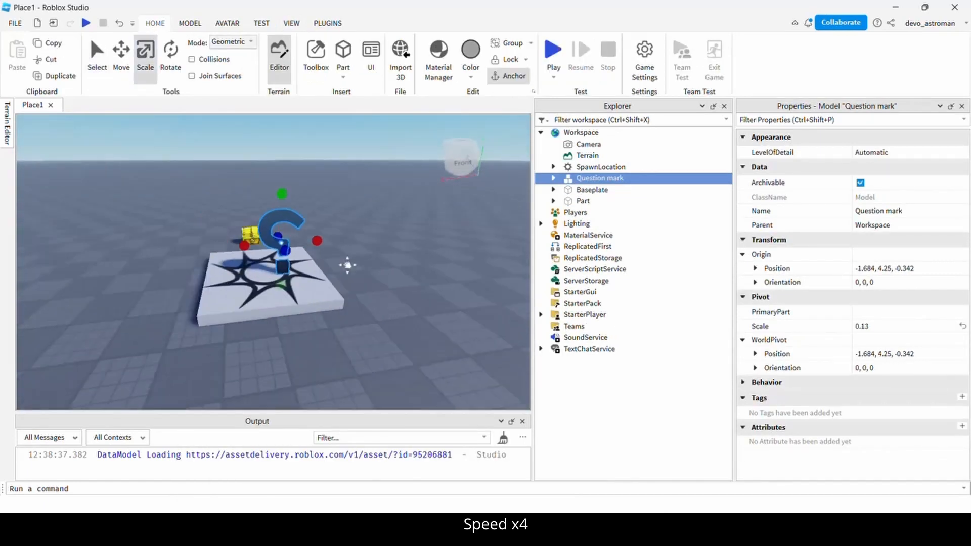
pyautogui.moveTo(347, 266); pyautogui.dragTo(347, 288, button='right')
pyautogui.click(170, 59)
pyautogui.moveTo(293, 241); pyautogui.dragTo(312, 214)
pyautogui.moveTo(328, 268); pyautogui.dragTo(378, 220)
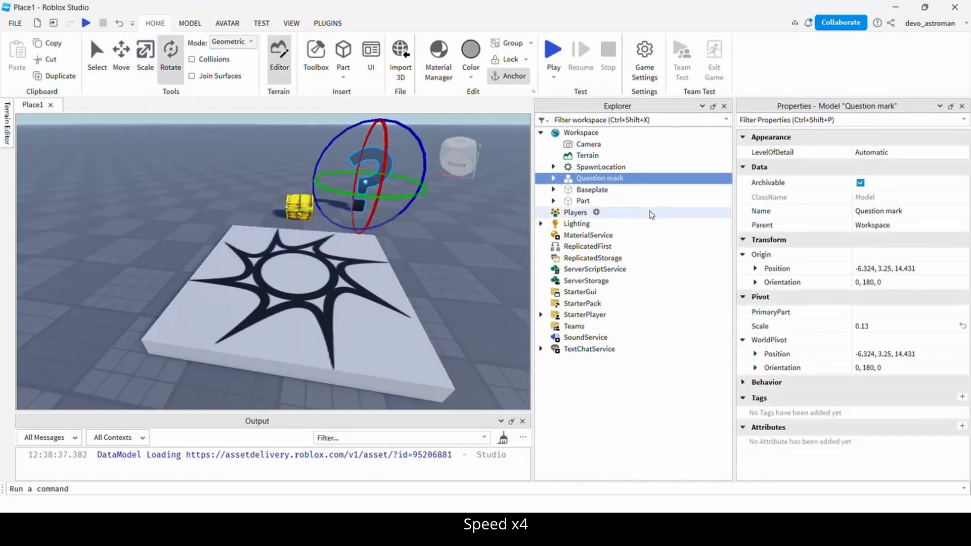
# Insert a new Part and move it beside the chest.
pyautogui.moveTo(217, 195); pyautogui.dragTo(210, 217, button='right')
pyautogui.click(210, 217)
pyautogui.rightClick(220, 217)
pyautogui.click(344, 50)
pyautogui.moveTo(275, 256); pyautogui.dragTo(243, 215)
# Enlarge the gold chest, widen the grey part into a base, and set the chest on it.
pyautogui.click(276, 230)
pyautogui.click(145, 59)
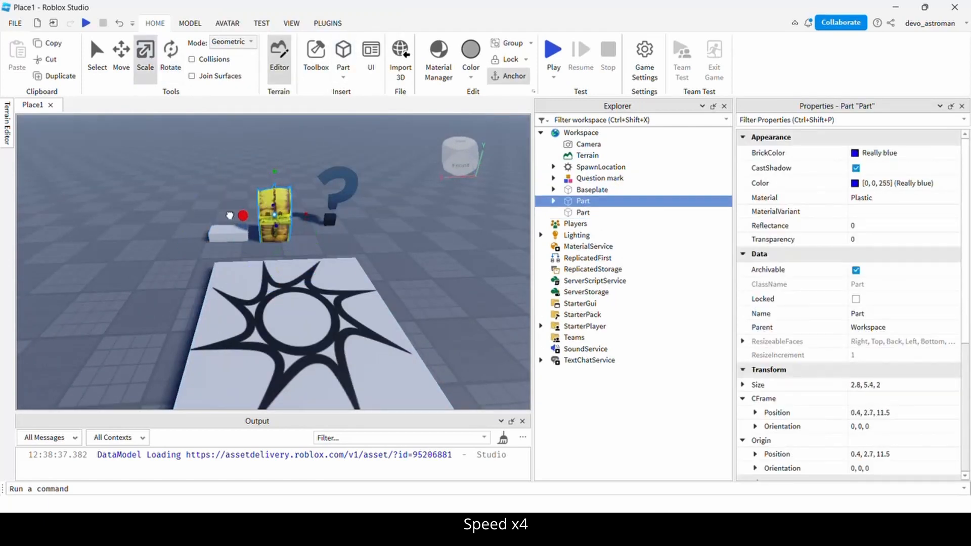
pyautogui.moveTo(324, 263); pyautogui.dragTo(375, 273, button='right')
pyautogui.moveTo(286, 258); pyautogui.dragTo(307, 269)
pyautogui.click(222, 288)
pyautogui.moveTo(244, 306); pyautogui.dragTo(277, 319)
pyautogui.moveTo(277, 319); pyautogui.dragTo(323, 303, button='right')
pyautogui.moveTo(262, 288); pyautogui.dragTo(327, 278)
# Widen the gold chest slightly to about 8.8×5.4×4.5.
pyautogui.moveTo(329, 278); pyautogui.dragTo(293, 278, button='right')
pyautogui.moveTo(303, 253); pyautogui.dragTo(323, 243)
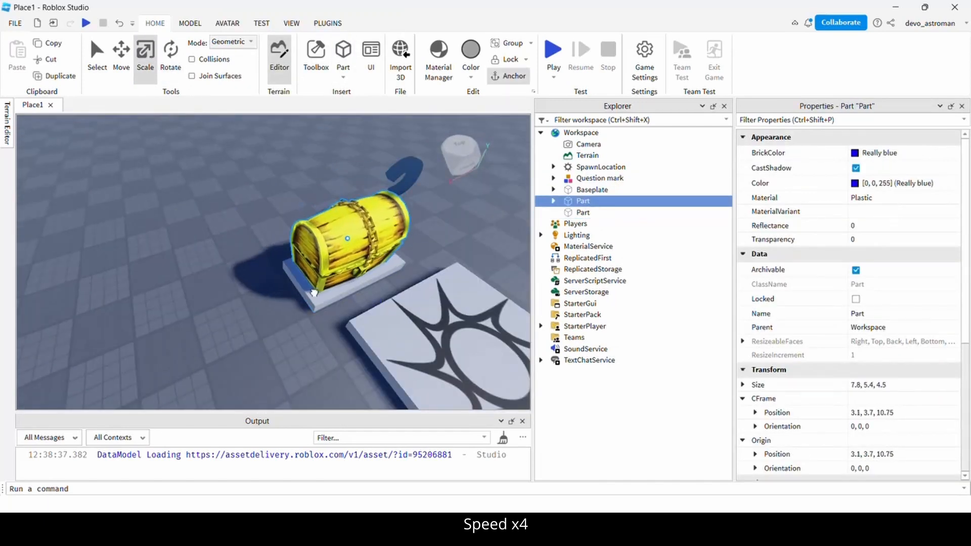
pyautogui.moveTo(304, 303); pyautogui.dragTo(327, 314, button='right')
pyautogui.scroll(-4, 327, 314)
pyautogui.click(345, 267)
pyautogui.moveTo(345, 267); pyautogui.dragTo(329, 283, button='right')
pyautogui.click(307, 351)
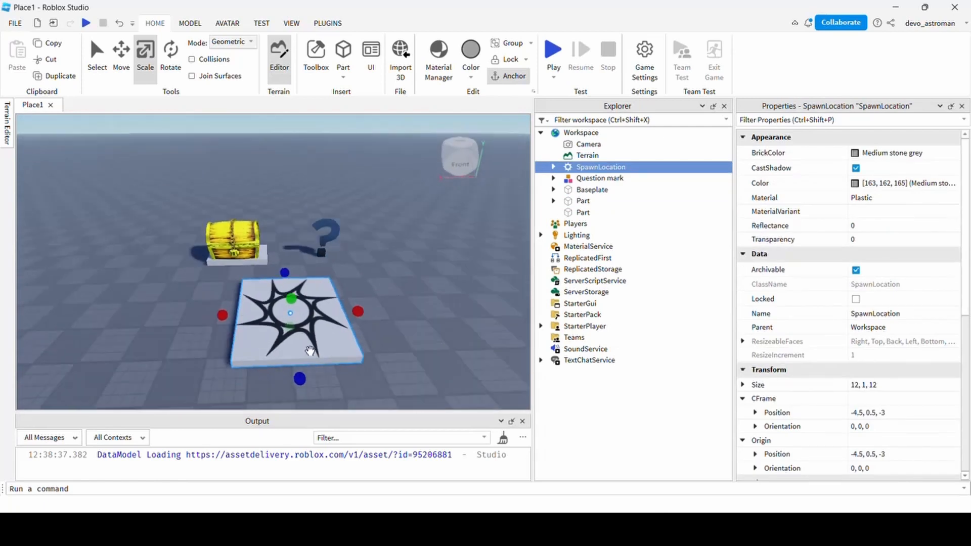
pyautogui.click(260, 228)
pyautogui.moveTo(260, 228); pyautogui.dragTo(342, 295, button='right')
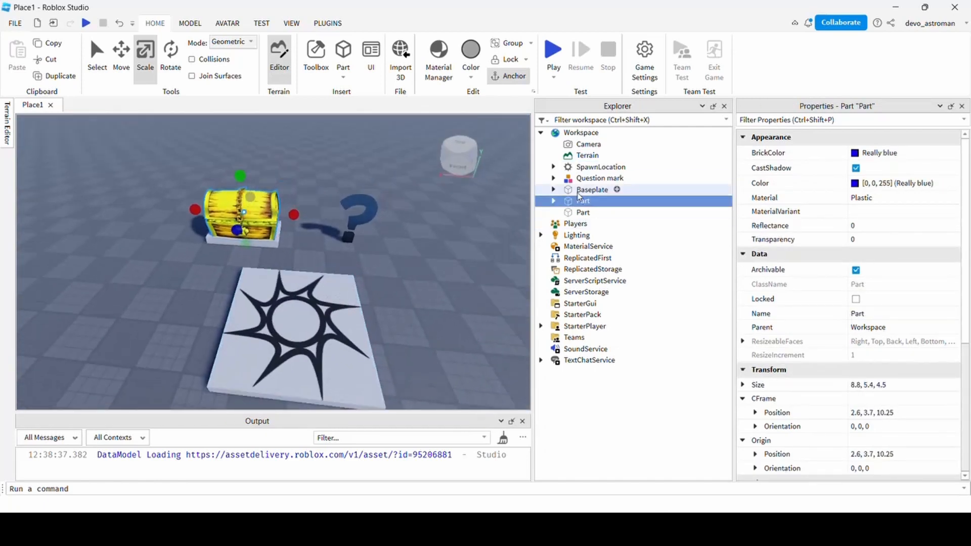
pyautogui.moveTo(611, 135)
# Add a Folder to Workspace and name it Lab.
pyautogui.click(610, 133)
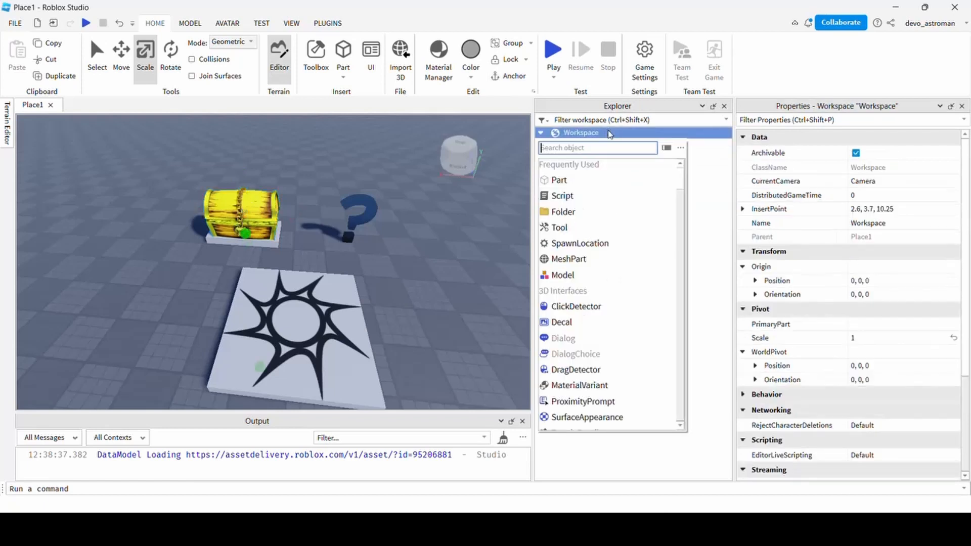
pyautogui.click(563, 212)
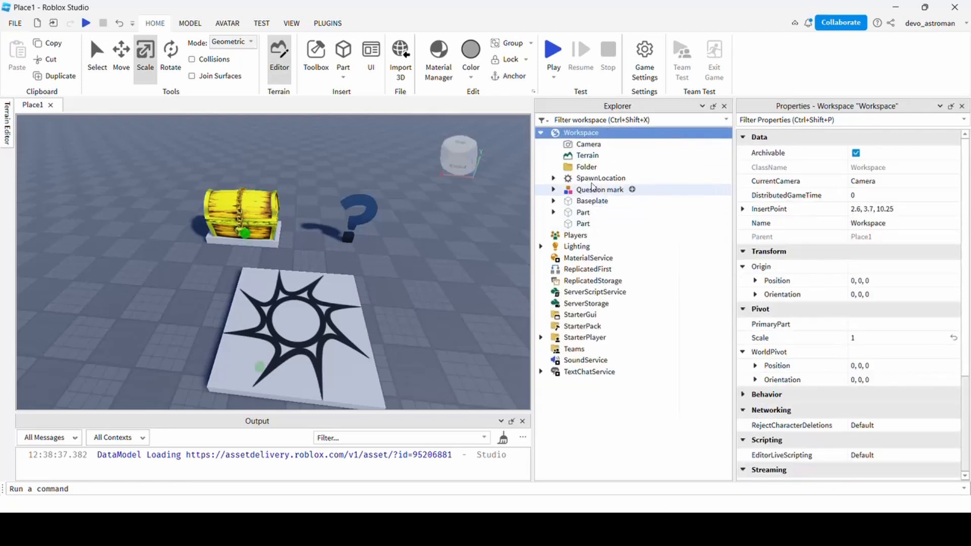
pyautogui.click(585, 169)
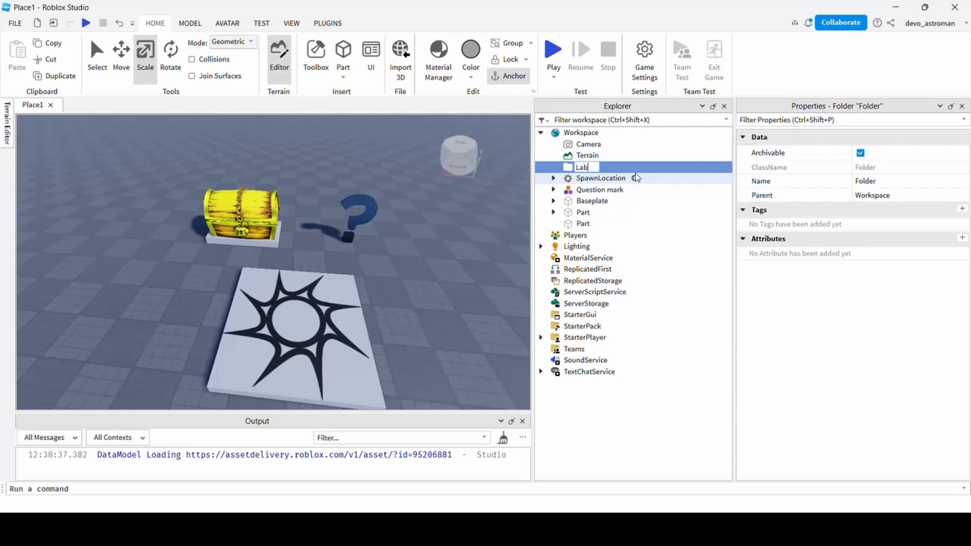
pyautogui.press('Return')
# Rename the chest part to Chest and the grey part to Base.
pyautogui.click(576, 213)
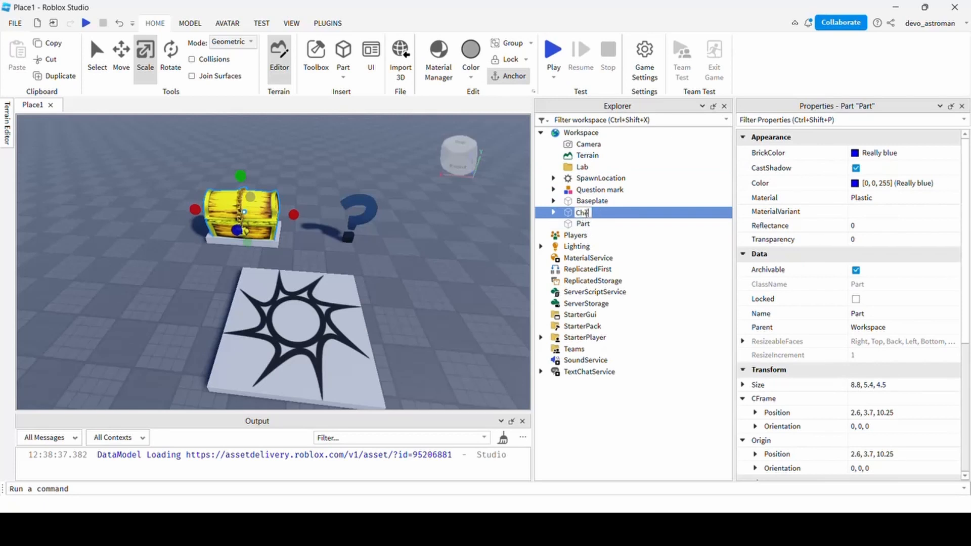
pyautogui.press('Return')
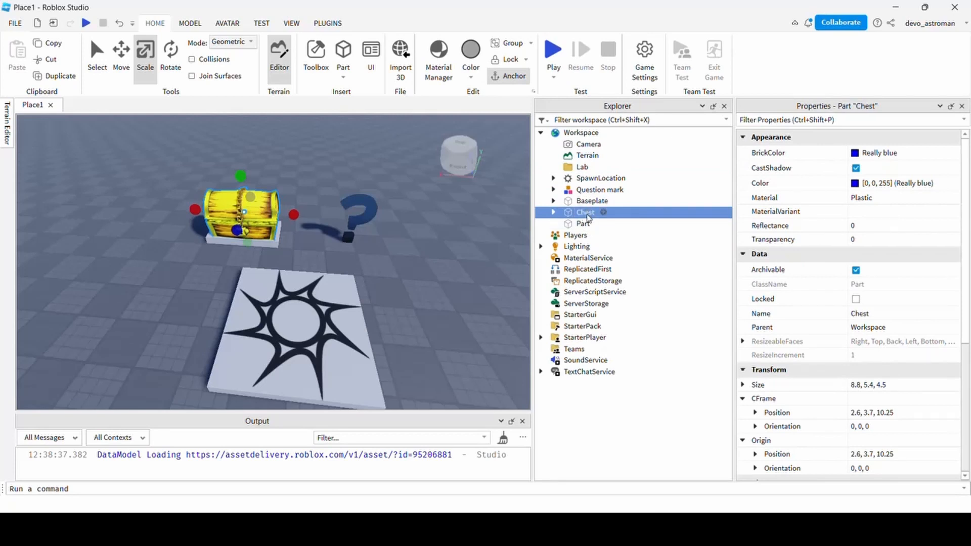
pyautogui.click(581, 225)
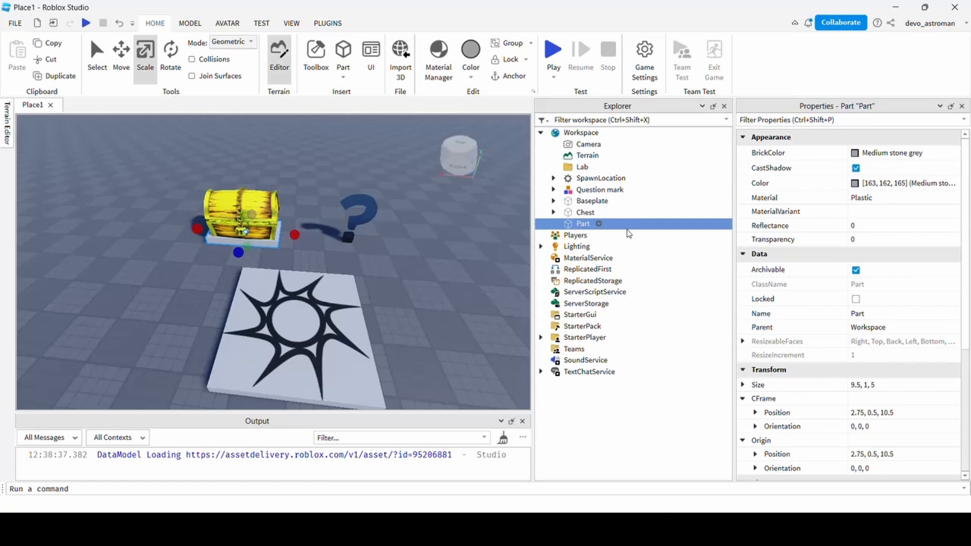
pyautogui.write('Base')
pyautogui.press('Return')
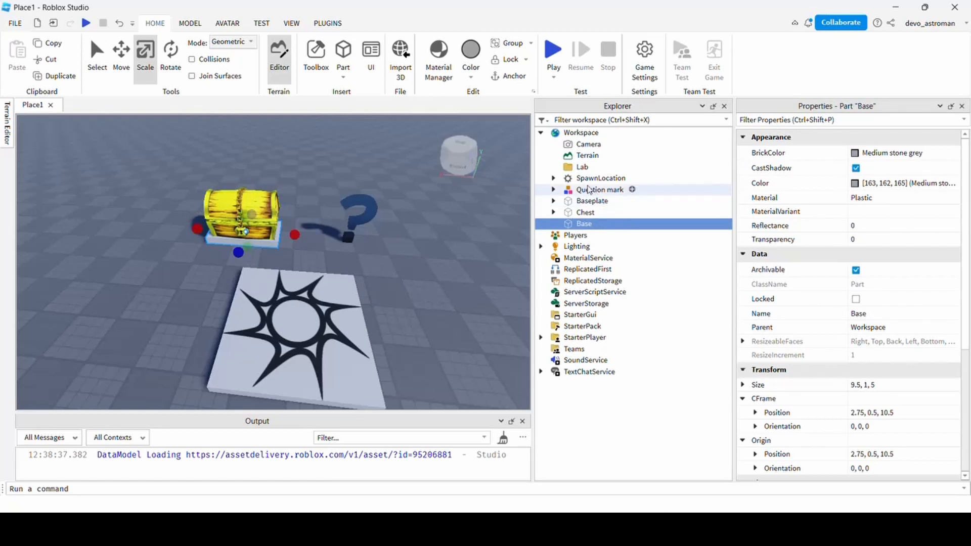
# Move the Question mark, Chest and Base into the Lab folder, excluding Baseplate.
pyautogui.click(588, 190)
pyautogui.keyDown('shift'); pyautogui.click(587, 223); pyautogui.keyUp('shift')
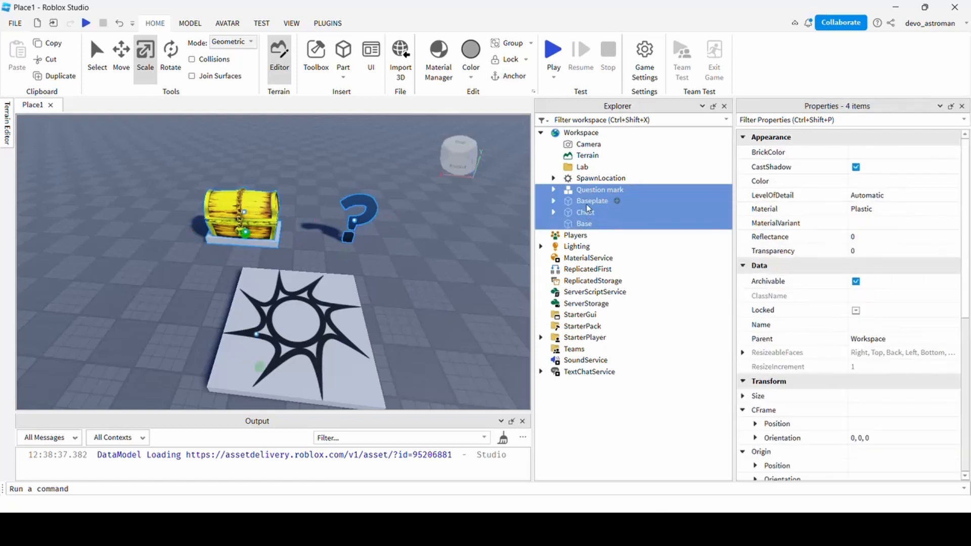
pyautogui.keyDown('ctrl'); pyautogui.click(588, 202); pyautogui.keyUp('ctrl')
pyautogui.moveTo(594, 212); pyautogui.dragTo(582, 167)
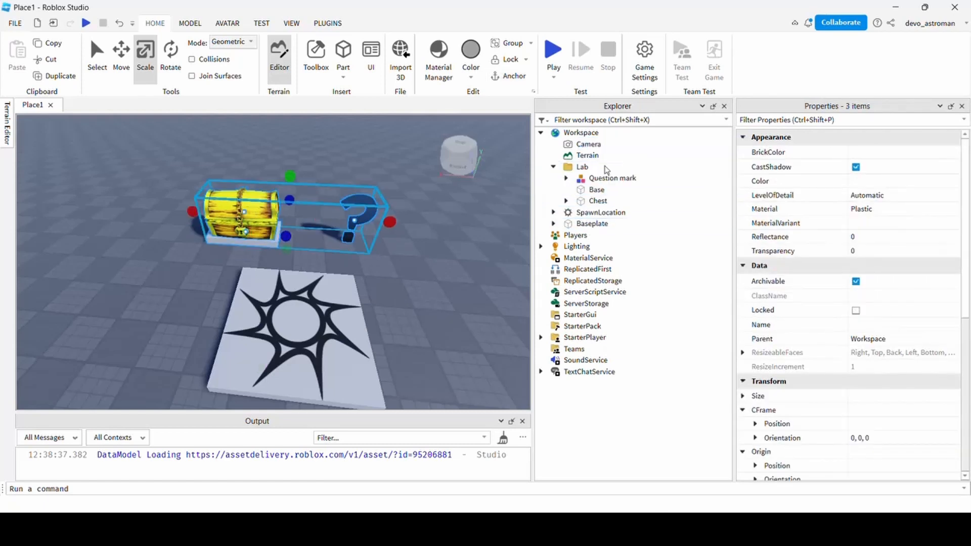
# Check the Question mark, Base and Chest inside Lab, then clear the selection.
pyautogui.click(605, 180)
pyautogui.click(595, 190)
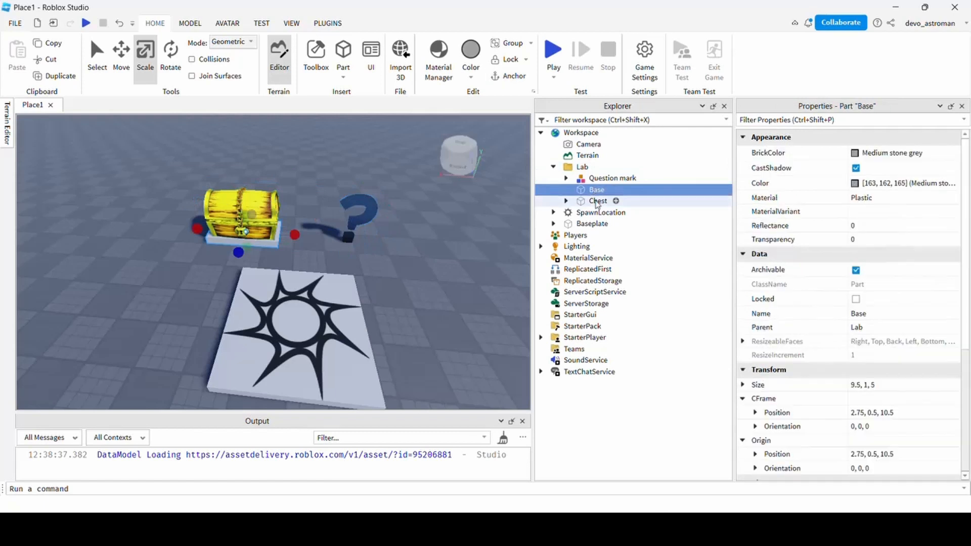
pyautogui.click(596, 201)
pyautogui.click(609, 190)
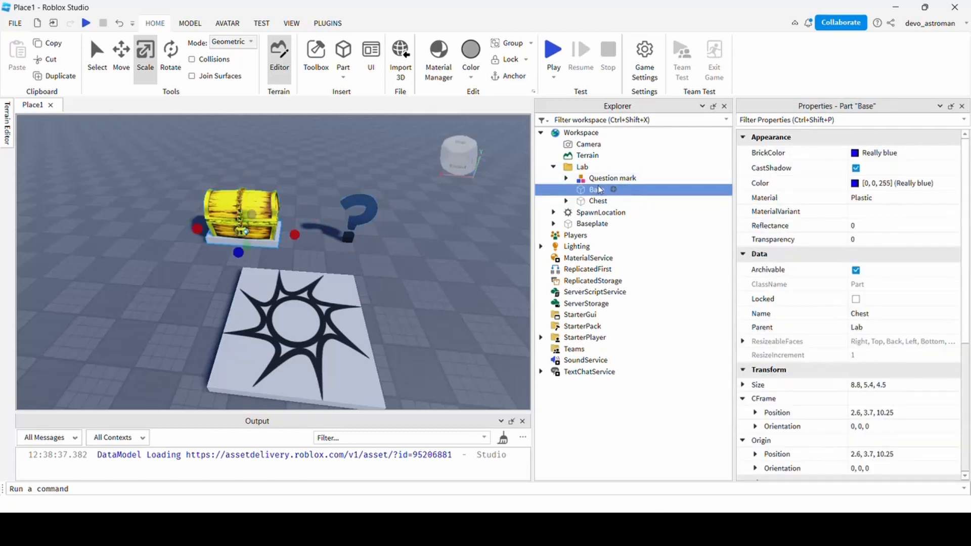
pyautogui.click(607, 179)
pyautogui.click(387, 281)
pyautogui.moveTo(381, 291); pyautogui.dragTo(387, 281, button='right')
pyautogui.moveTo(375, 279); pyautogui.dragTo(373, 277, button='middle')
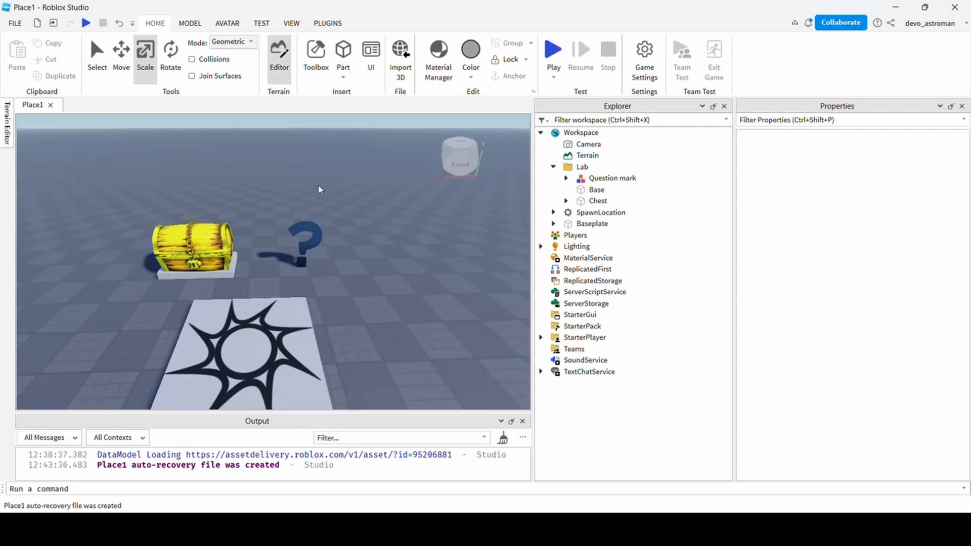
# Insert a ScreenGui under StarterGui.
pyautogui.scroll(3, 303, 193)
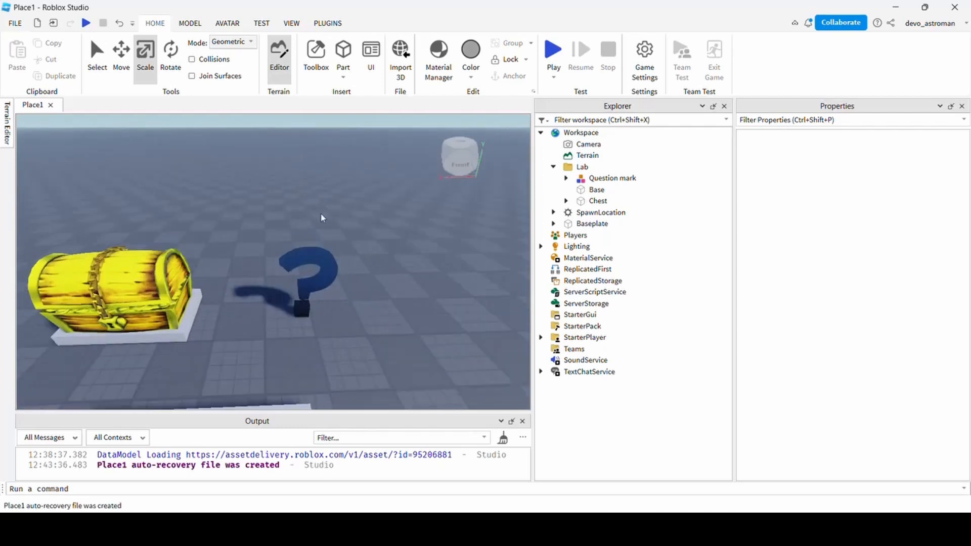
pyautogui.moveTo(336, 260); pyautogui.dragTo(336, 259, button='right')
pyautogui.moveTo(337, 260); pyautogui.dragTo(330, 240, button='middle')
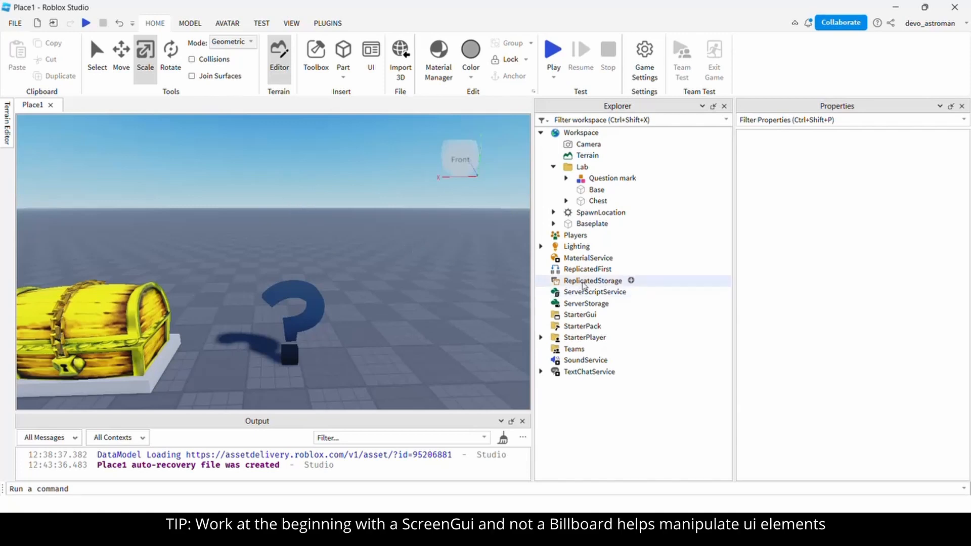
pyautogui.moveTo(562, 318)
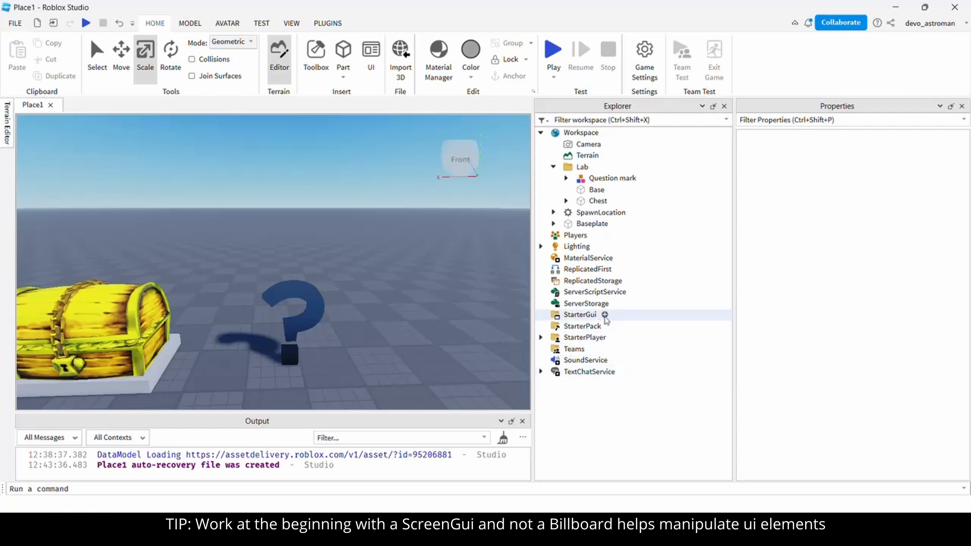
pyautogui.click(604, 315)
pyautogui.write('scre')
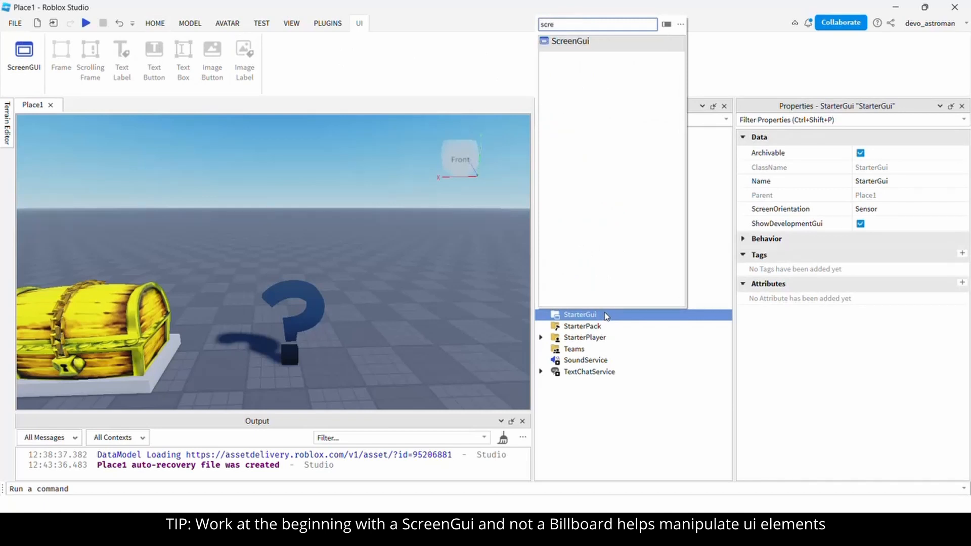
pyautogui.press('Return')
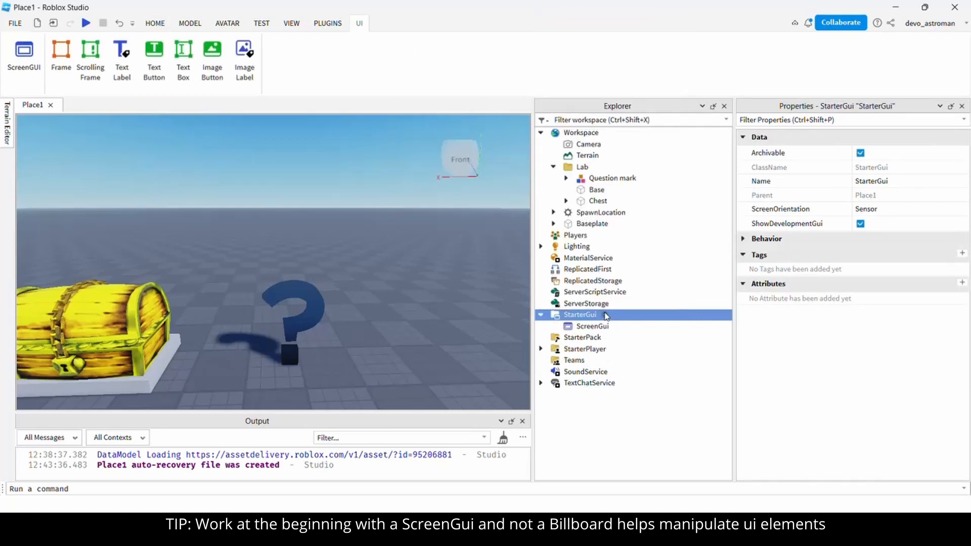
pyautogui.click(605, 326)
# Add a Frame to the ScreenGui, centre it and resize it to 294 by 145.
pyautogui.click(617, 327)
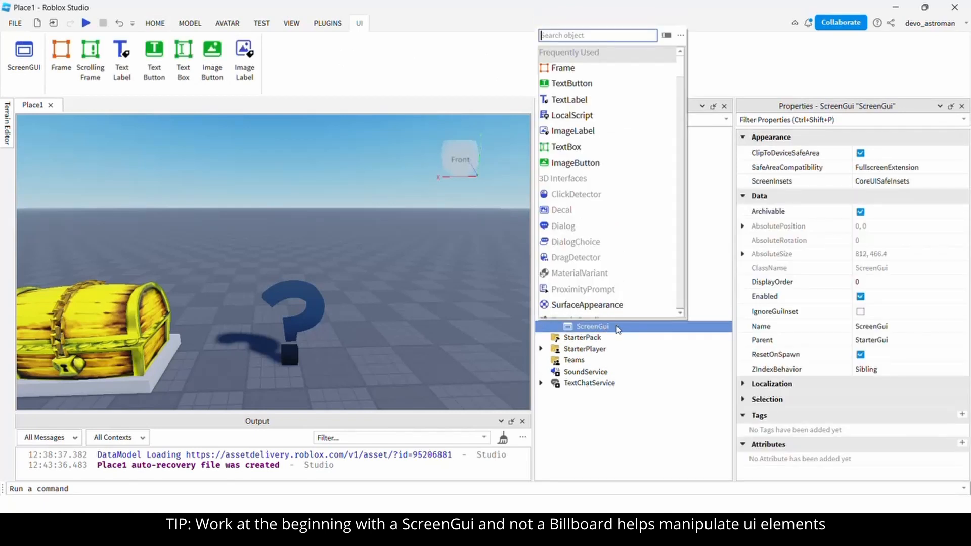
pyautogui.write('fr')
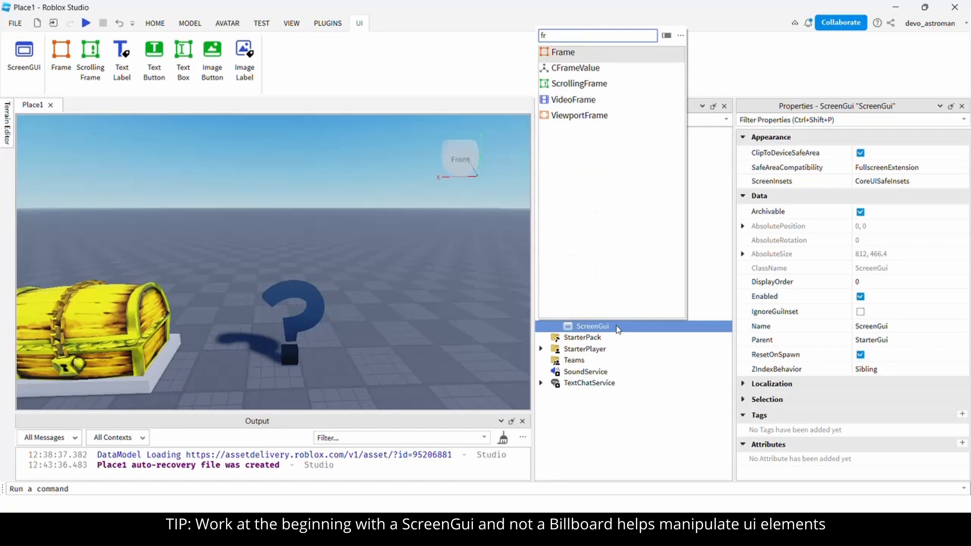
pyautogui.press('Return')
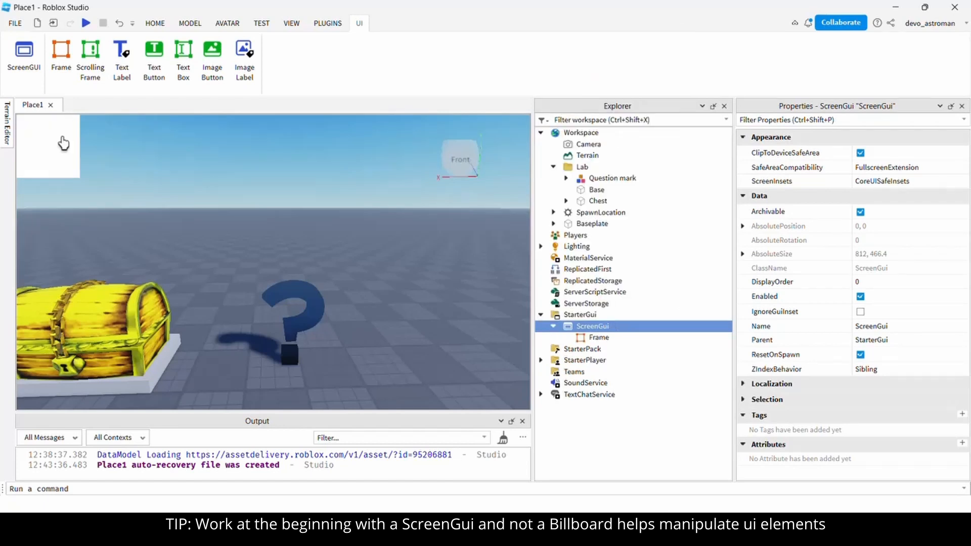
pyautogui.moveTo(59, 156); pyautogui.dragTo(201, 234)
pyautogui.moveTo(325, 234); pyautogui.dragTo(388, 235)
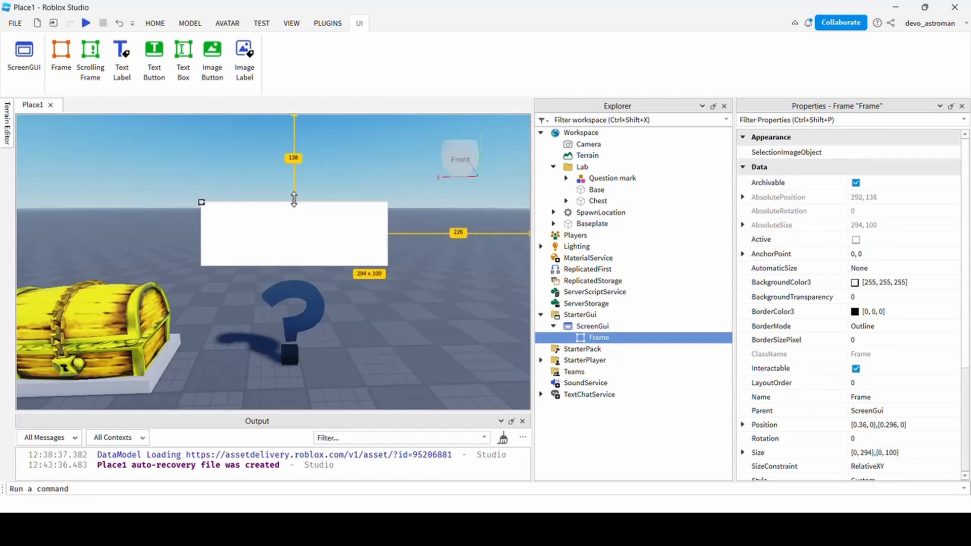
pyautogui.moveTo(293, 199); pyautogui.dragTo(294, 172)
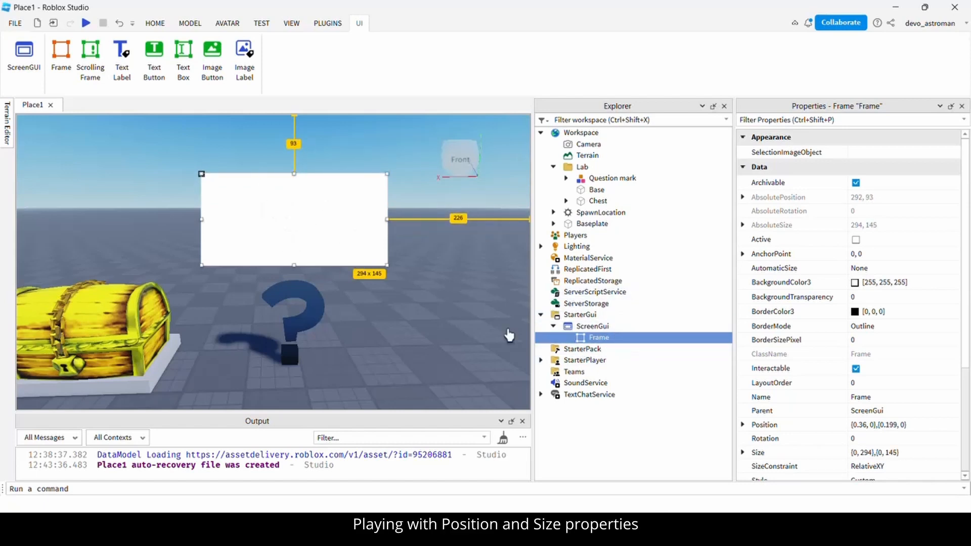
# Insert a TextLabel into the Frame and inspect its Position scale and offset values.
pyautogui.click(618, 338)
pyautogui.write('text')
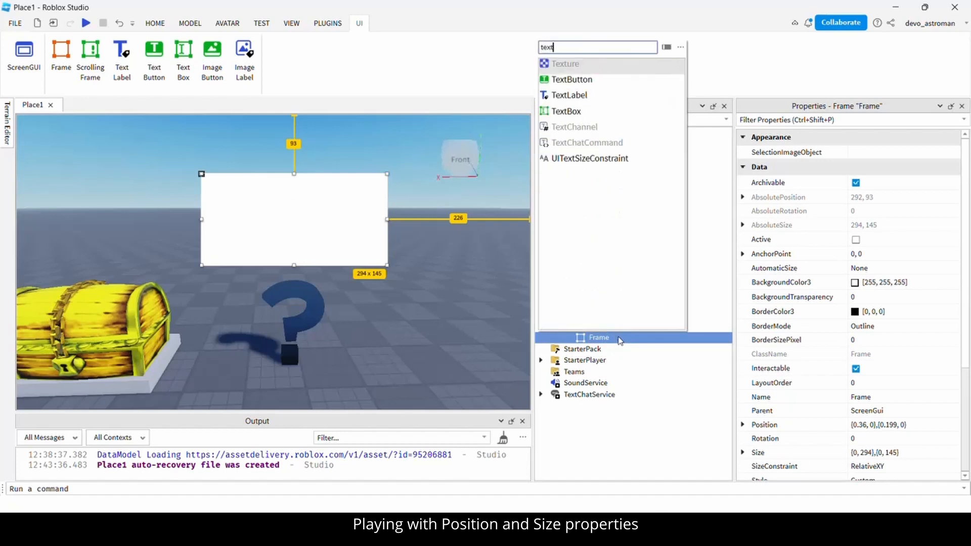
pyautogui.press('Down')
pyautogui.press('Down')
pyautogui.press('Return')
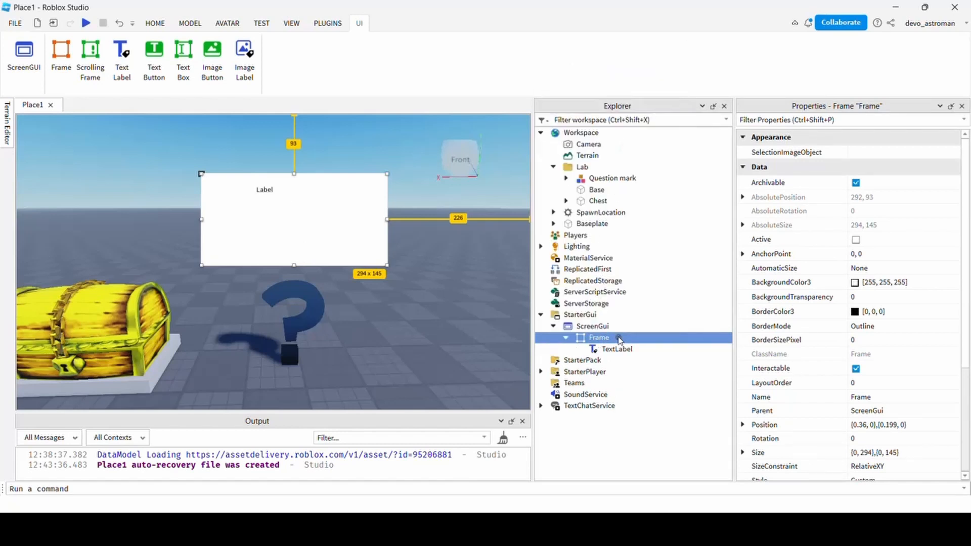
pyautogui.click(625, 351)
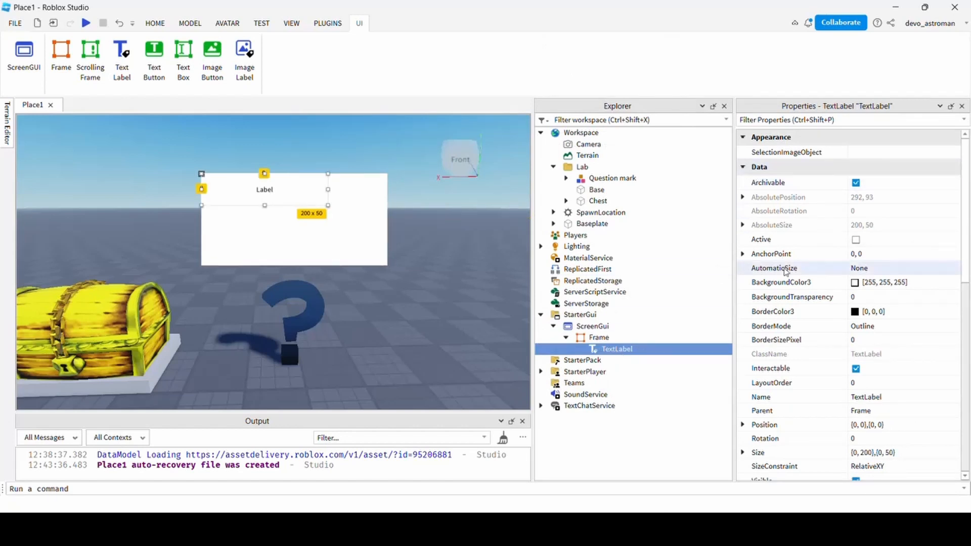
pyautogui.scroll(-2, 751, 174)
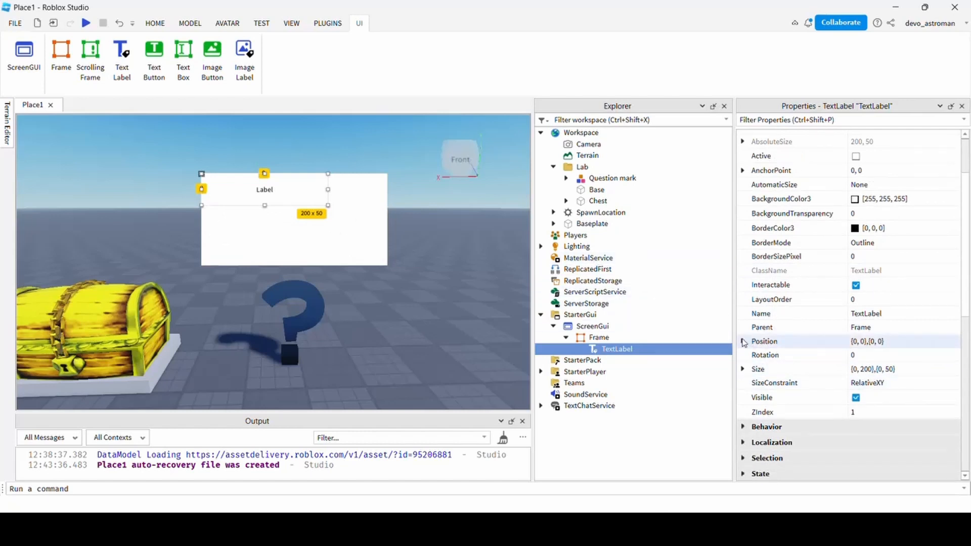
pyautogui.click(743, 341)
pyautogui.click(755, 355)
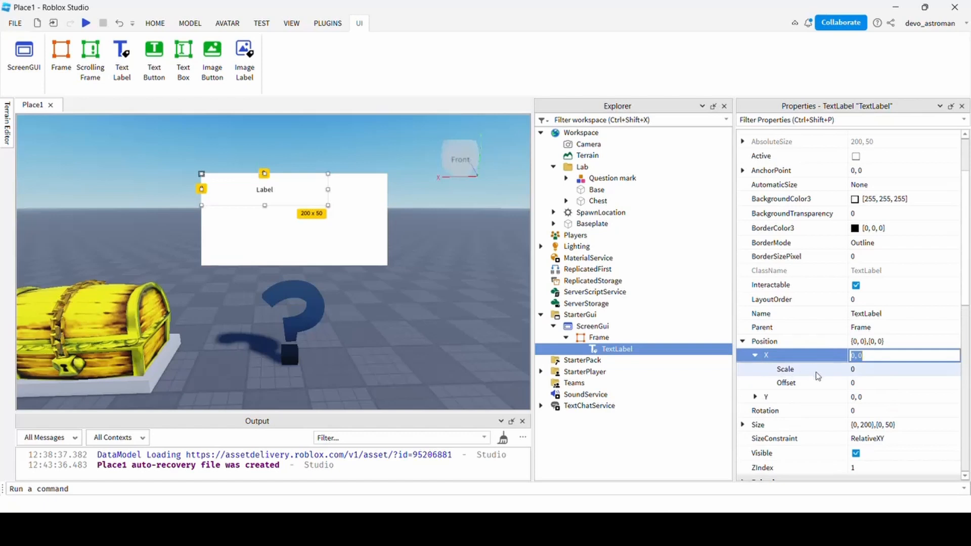
pyautogui.click(755, 397)
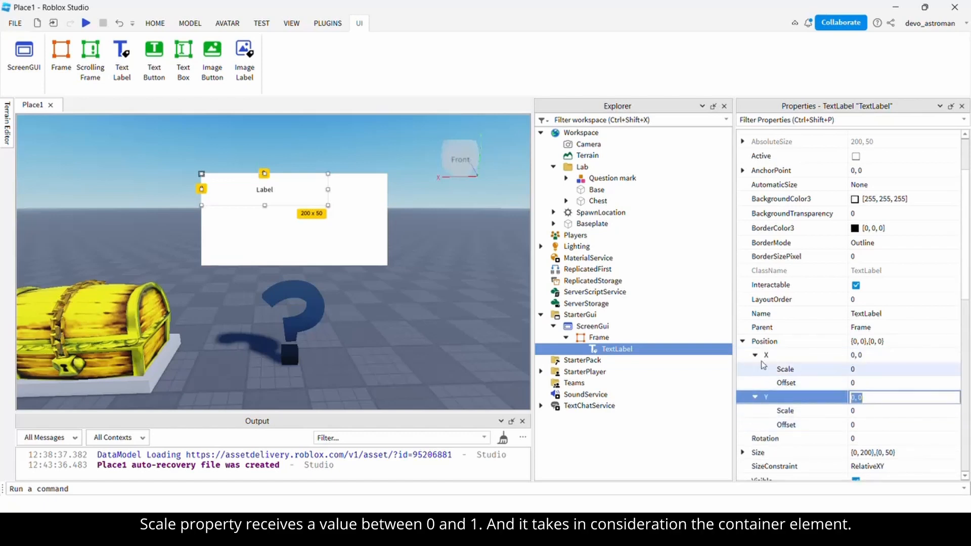
pyautogui.click(742, 342)
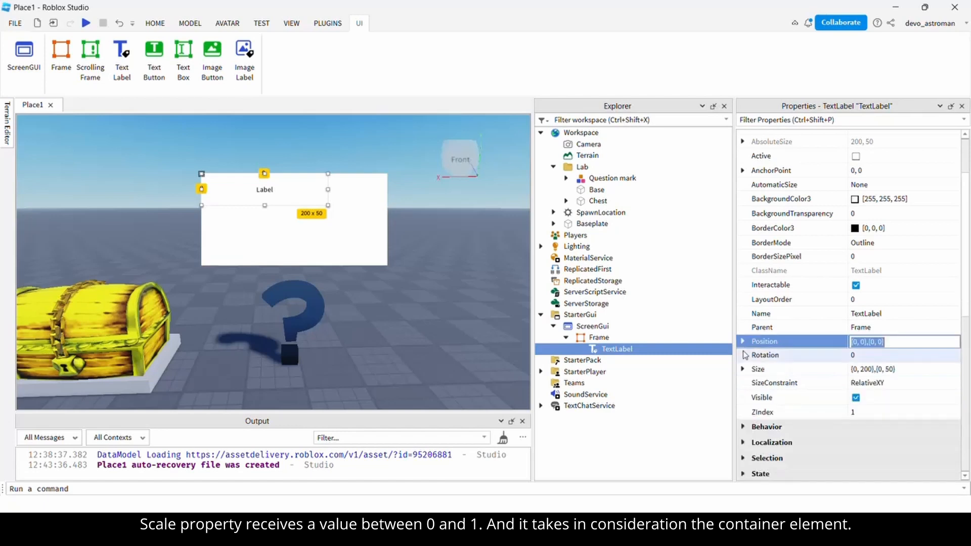
# Set the TextLabel's Size X to scale 1, offset 0 for full width.
pyautogui.click(745, 370)
pyautogui.click(744, 372)
pyautogui.click(755, 383)
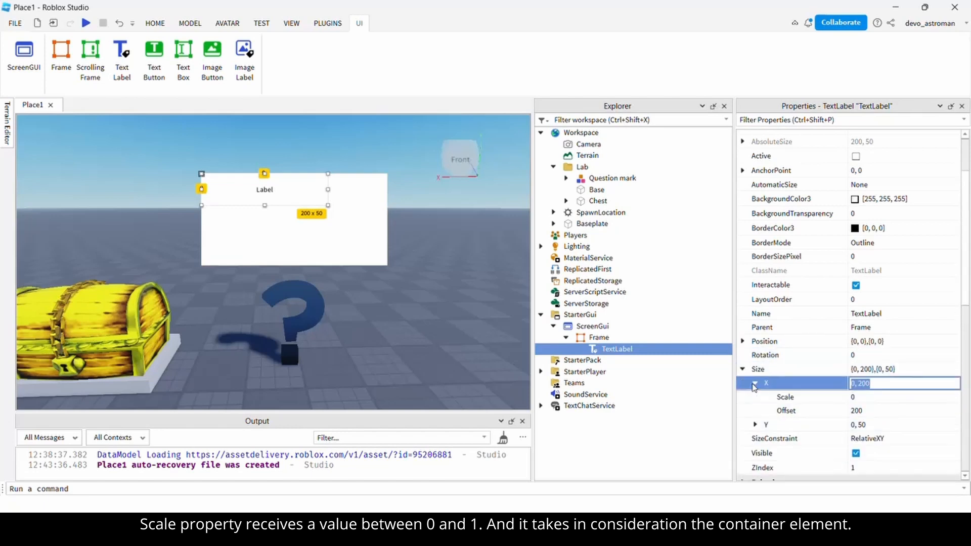
pyautogui.click(870, 411)
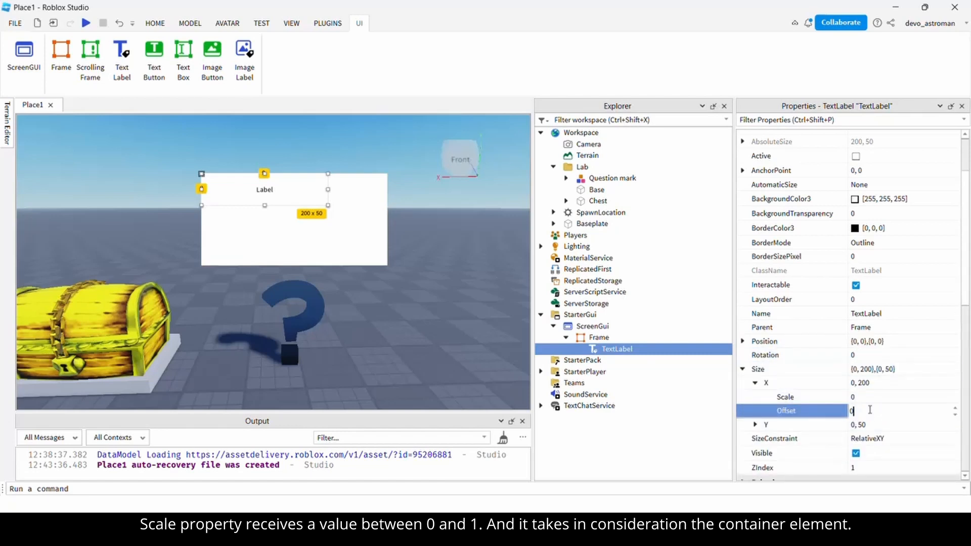
pyautogui.write('0')
pyautogui.press('Return')
pyautogui.click(868, 399)
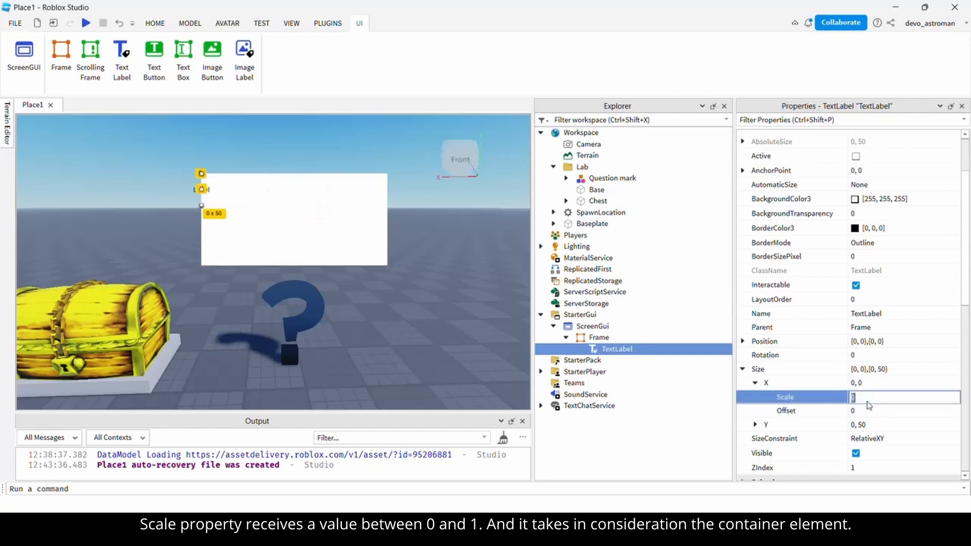
pyautogui.write('1')
pyautogui.press('Return')
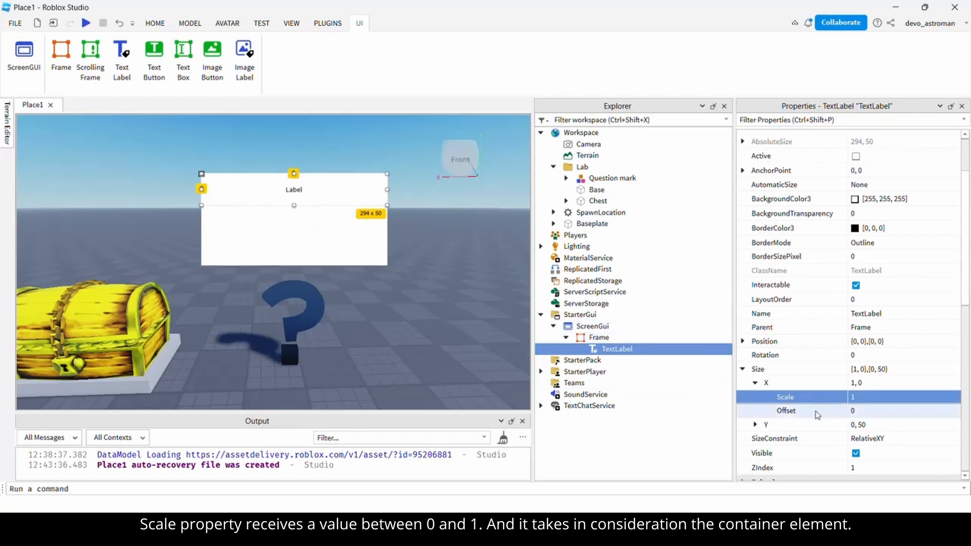
# Set the TextLabel's Size Y to scale 0.33, offset 0.
pyautogui.click(757, 427)
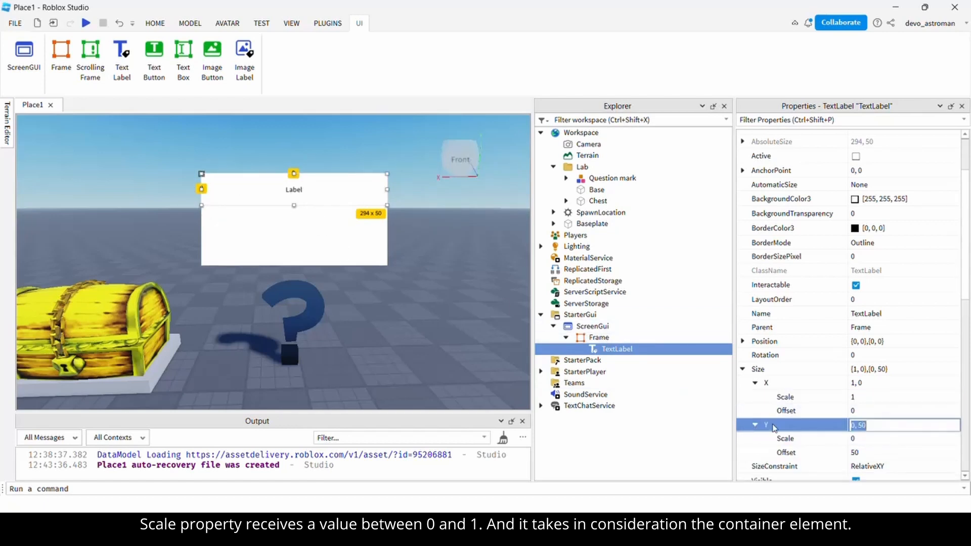
pyautogui.click(755, 425)
pyautogui.click(876, 453)
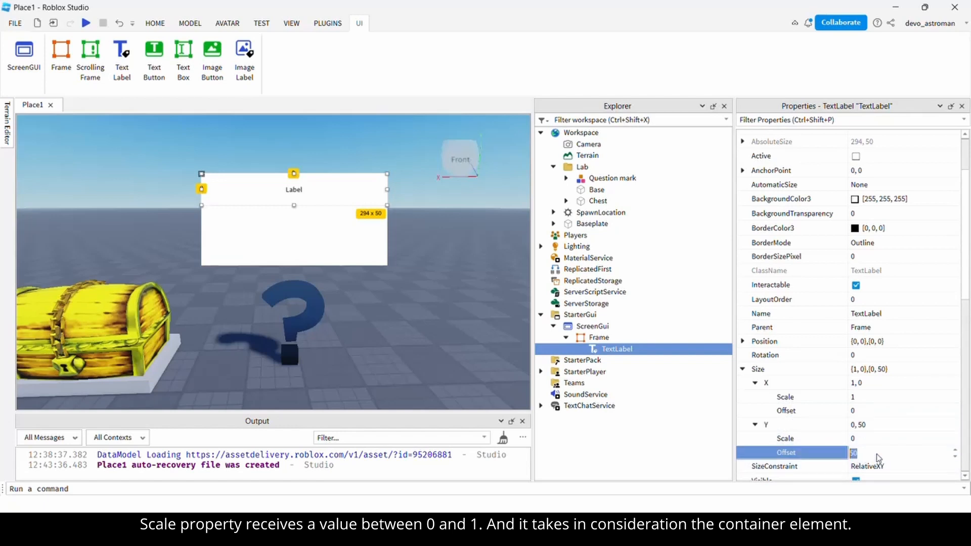
pyautogui.write('0')
pyautogui.press('Return')
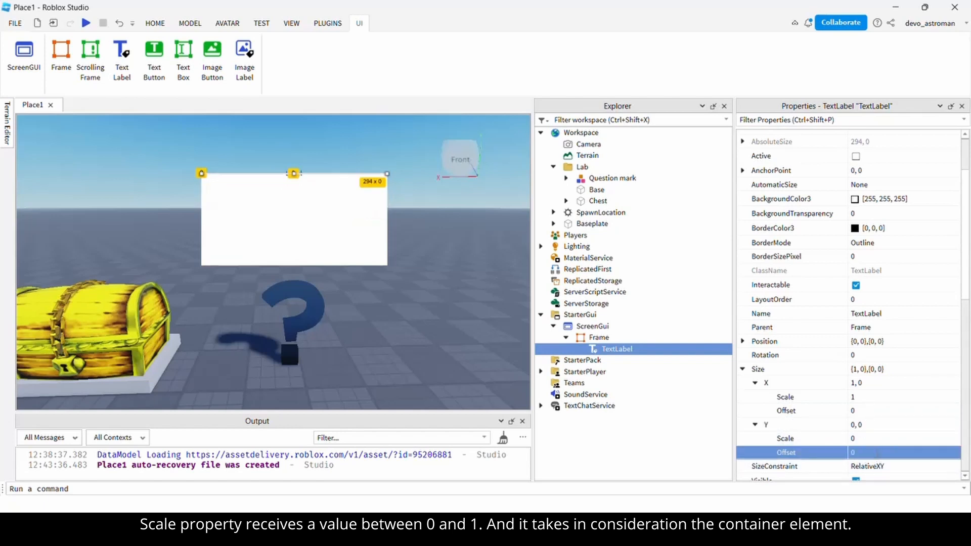
pyautogui.click(870, 440)
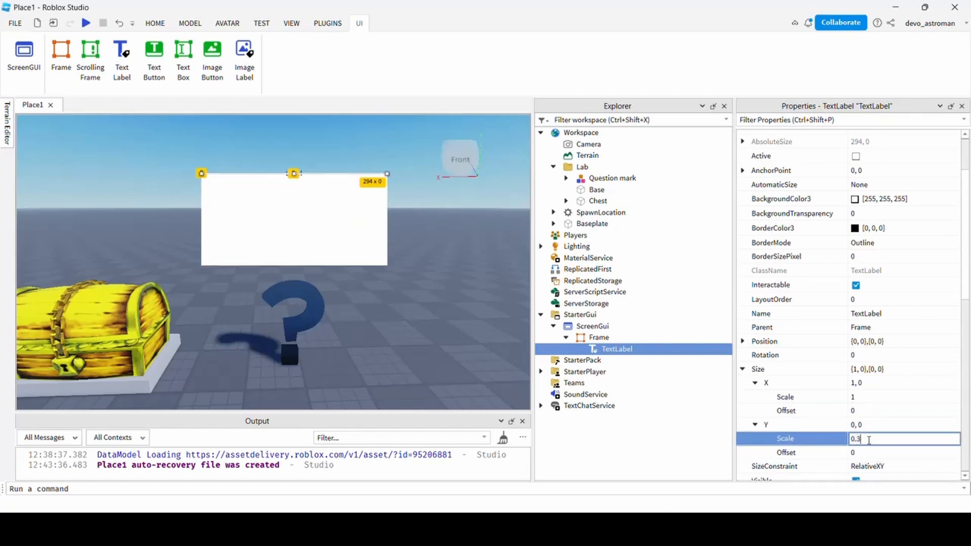
pyautogui.press('Return')
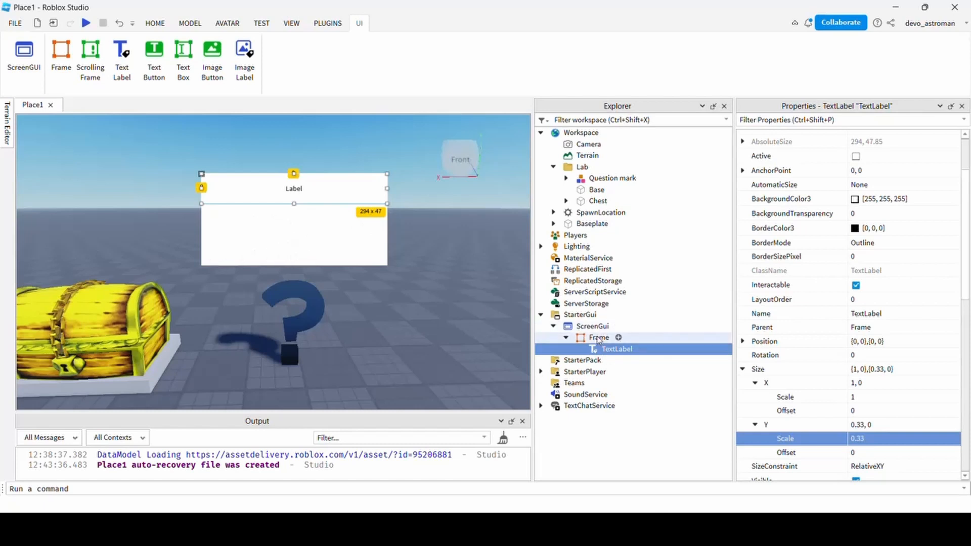
# Set the label's Text to 'Answer the next question'.
pyautogui.scroll(-4, 772, 363)
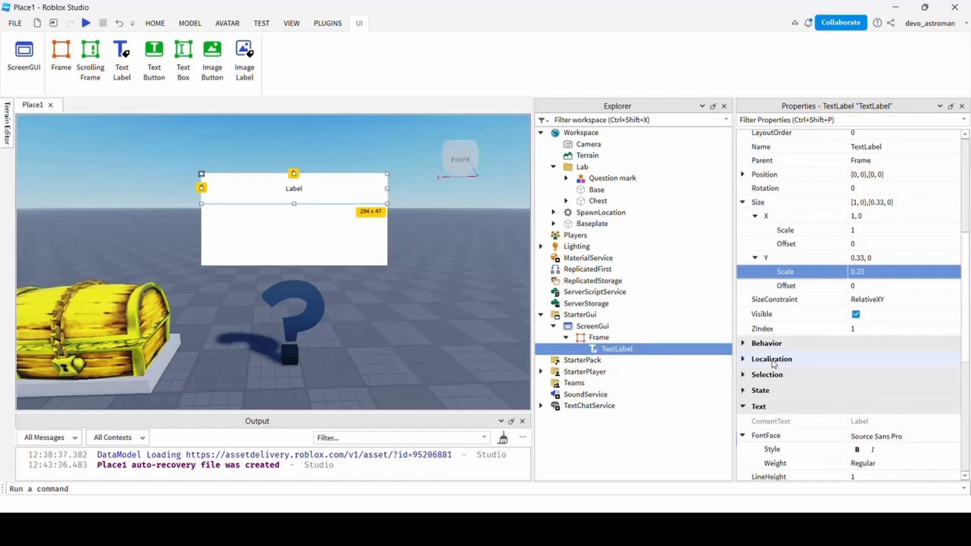
pyautogui.scroll(-4, 773, 367)
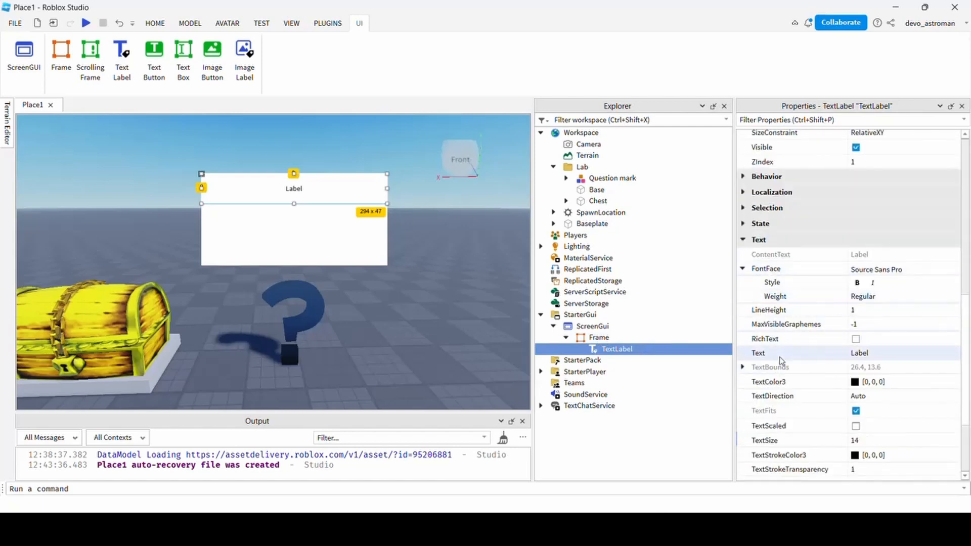
pyautogui.click(890, 354)
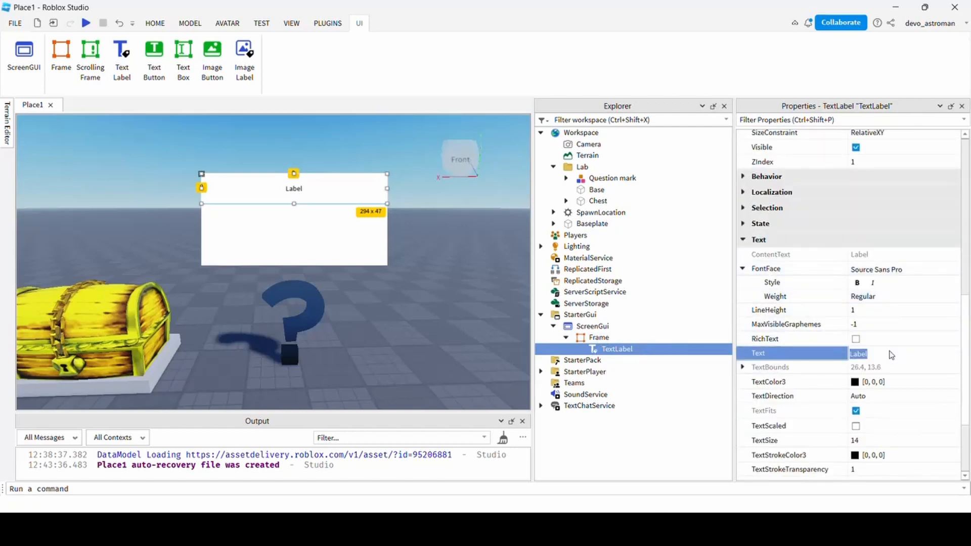
pyautogui.write('Answer the next question')
pyautogui.press('Return')
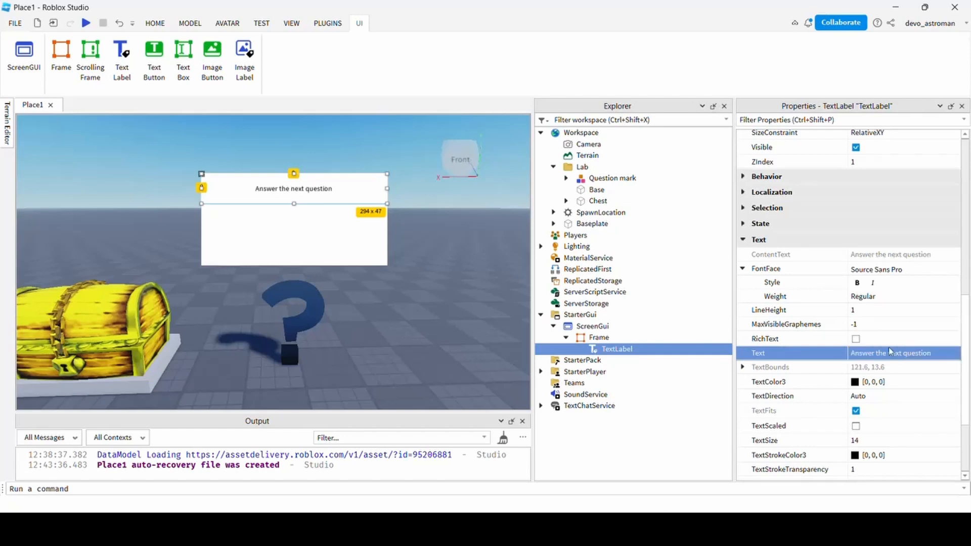
# Turn on TextScaled for the question label.
pyautogui.click(855, 427)
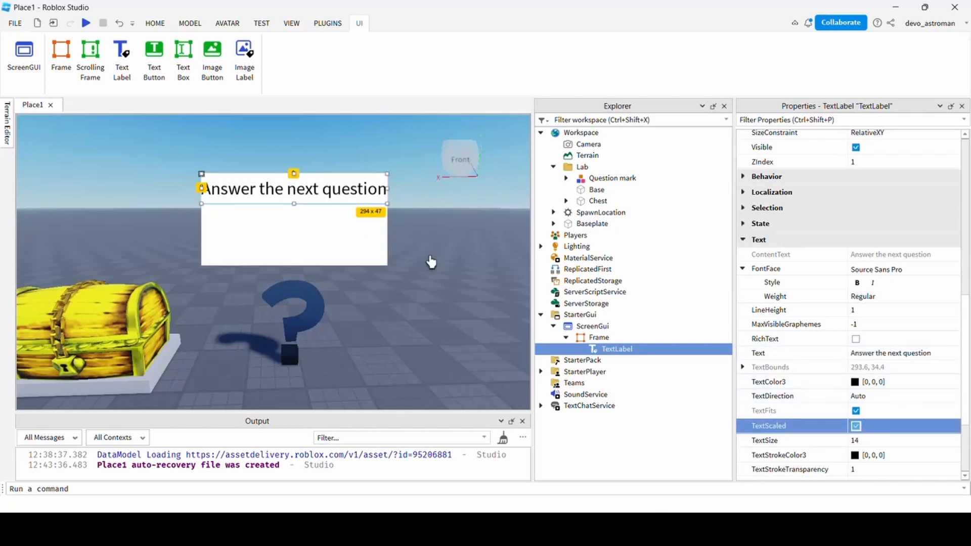
pyautogui.click(599, 337)
pyautogui.click(607, 350)
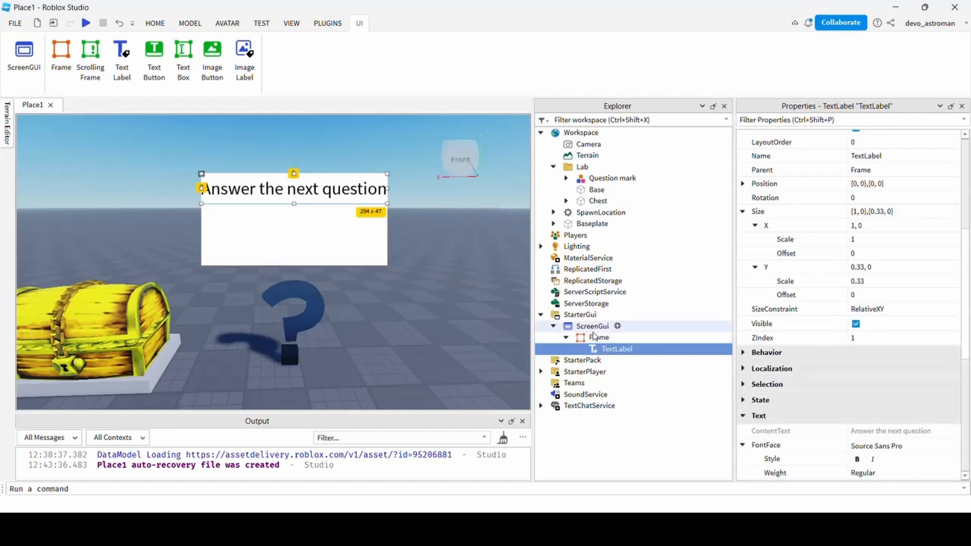
# Duplicate the TextLabel and set the copy's Position Y scale to 0.33.
pyautogui.hotkey('ctrl', 'd')
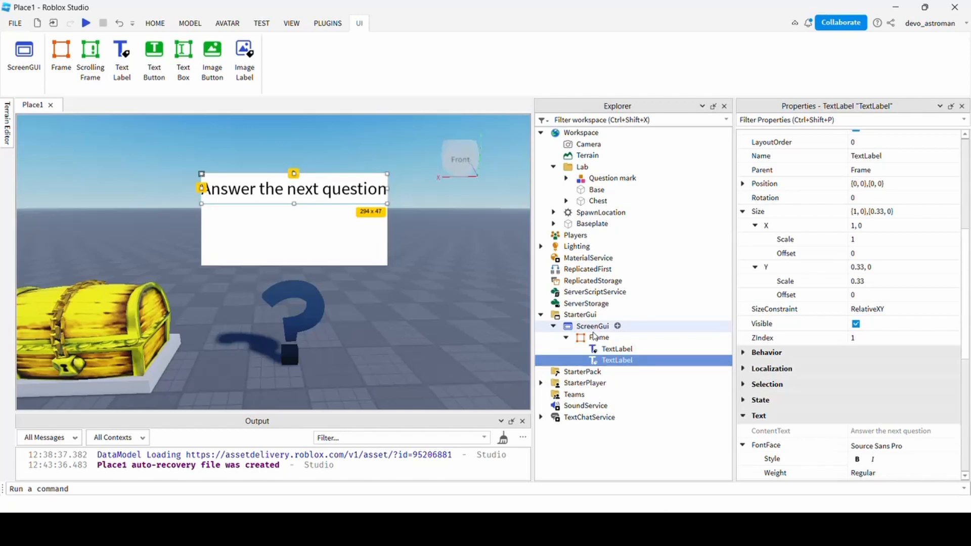
pyautogui.click(613, 361)
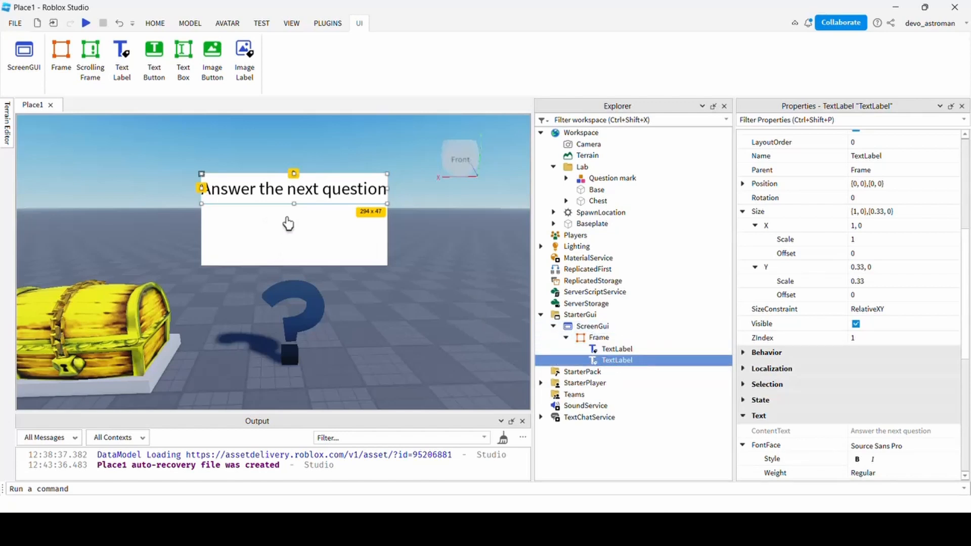
pyautogui.scroll(3, 791, 354)
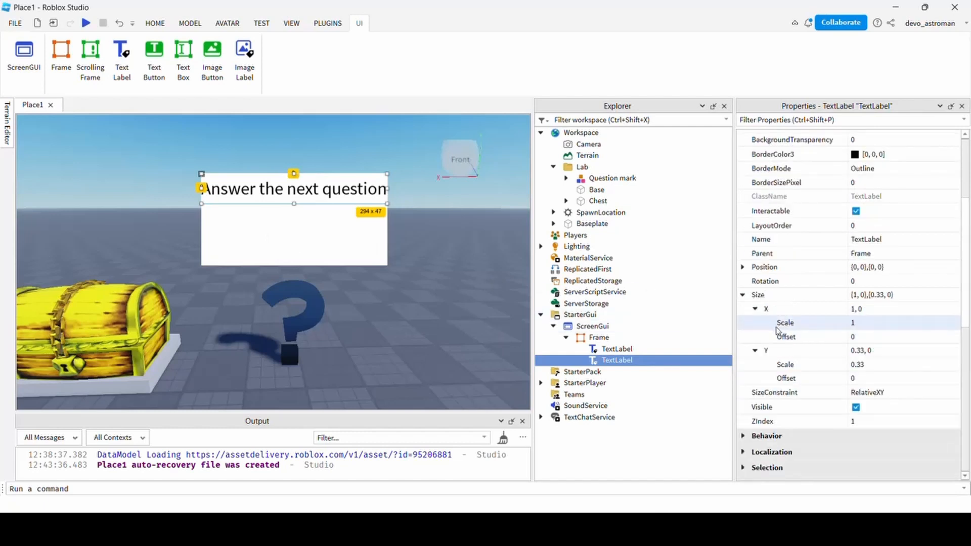
pyautogui.click(743, 268)
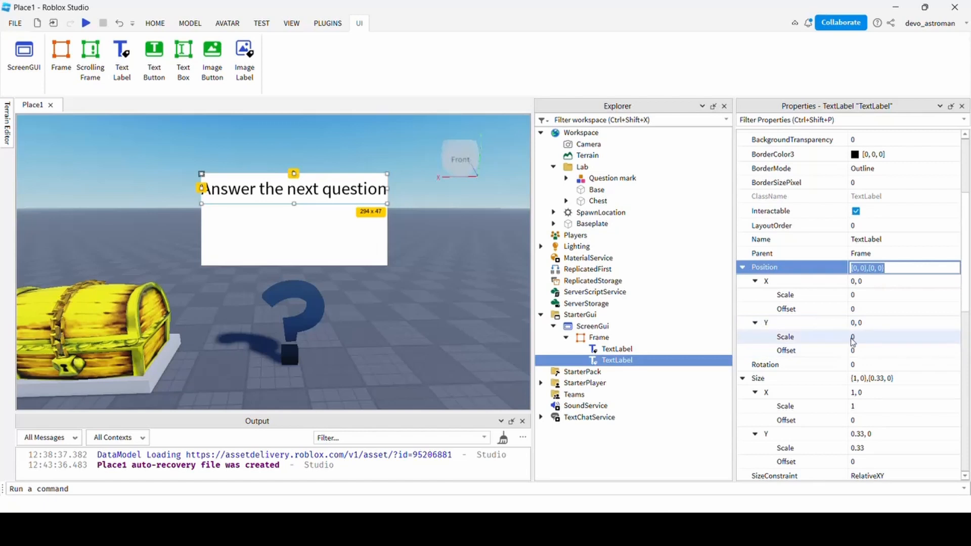
pyautogui.click(867, 337)
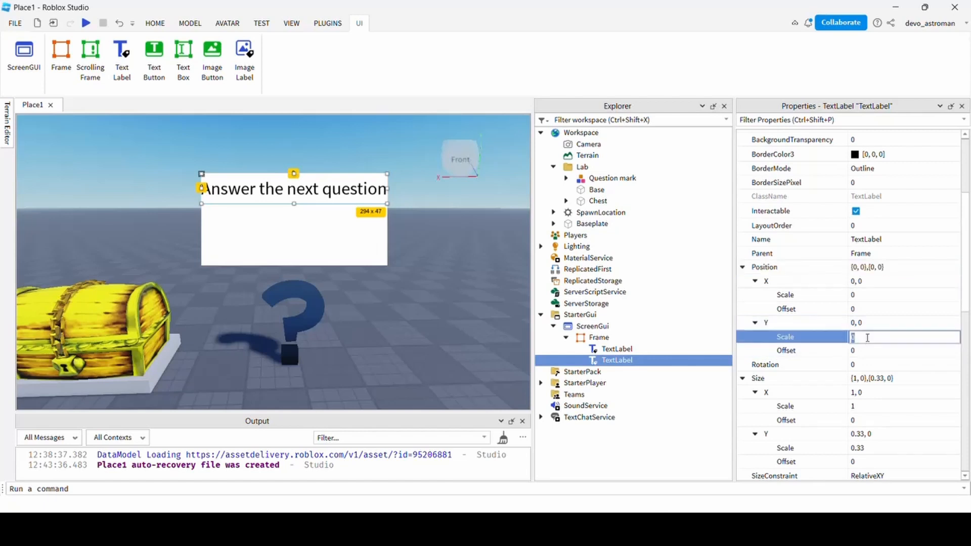
pyautogui.write('.33')
pyautogui.press('Return')
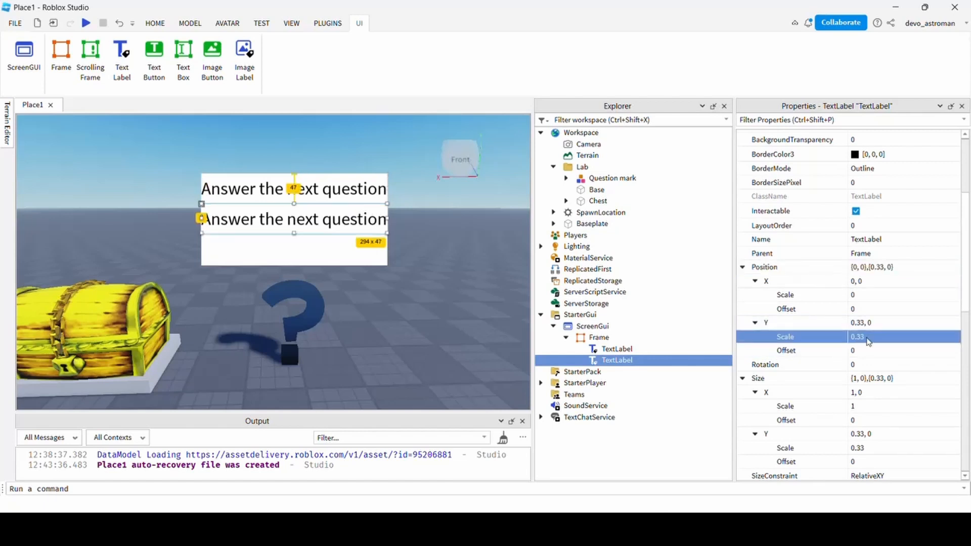
# Change the copied label's Text to '2+2=?'.
pyautogui.scroll(-8, 824, 349)
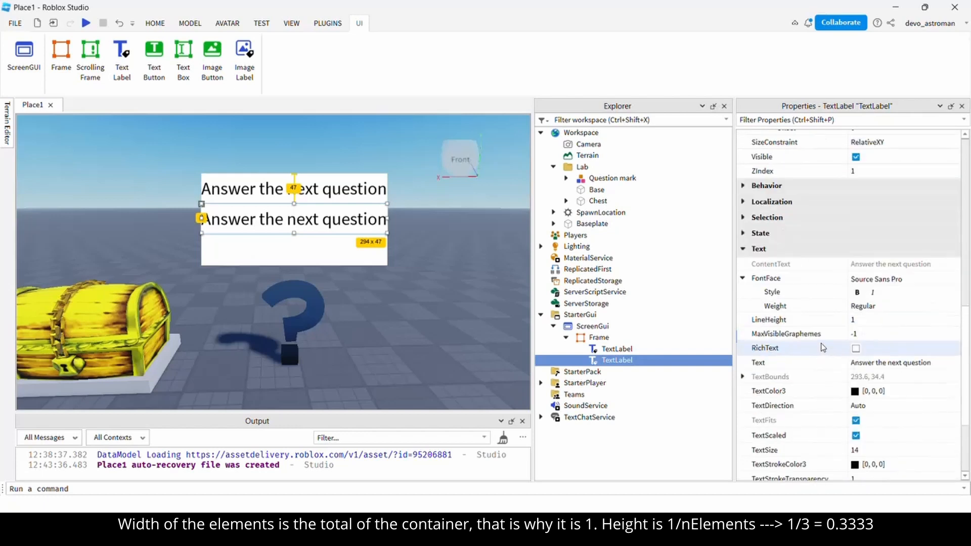
pyautogui.scroll(-3, 804, 312)
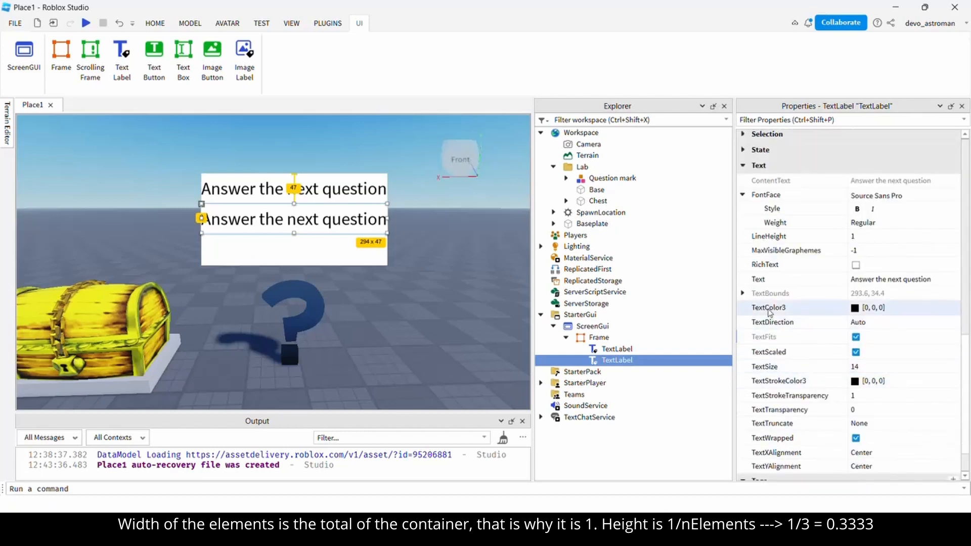
pyautogui.click(870, 281)
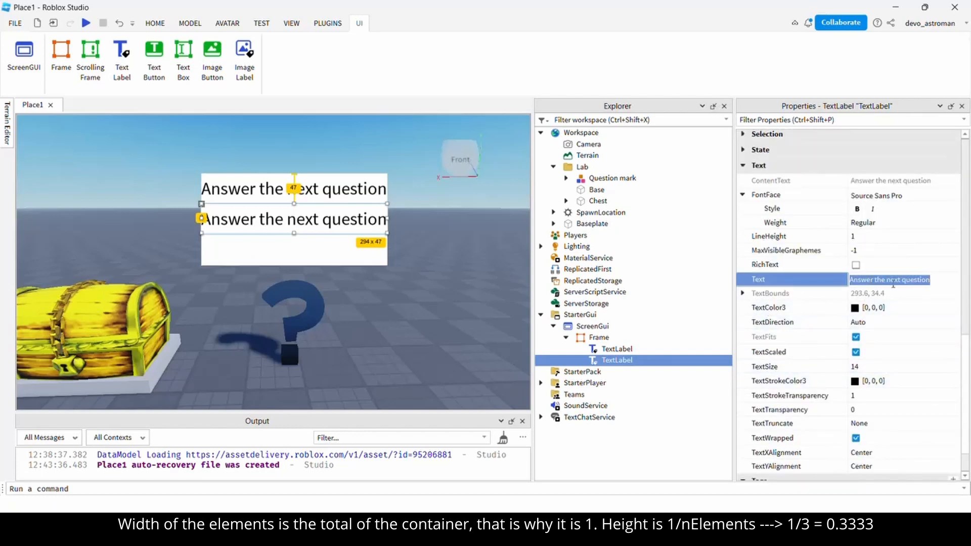
pyautogui.write('2+')
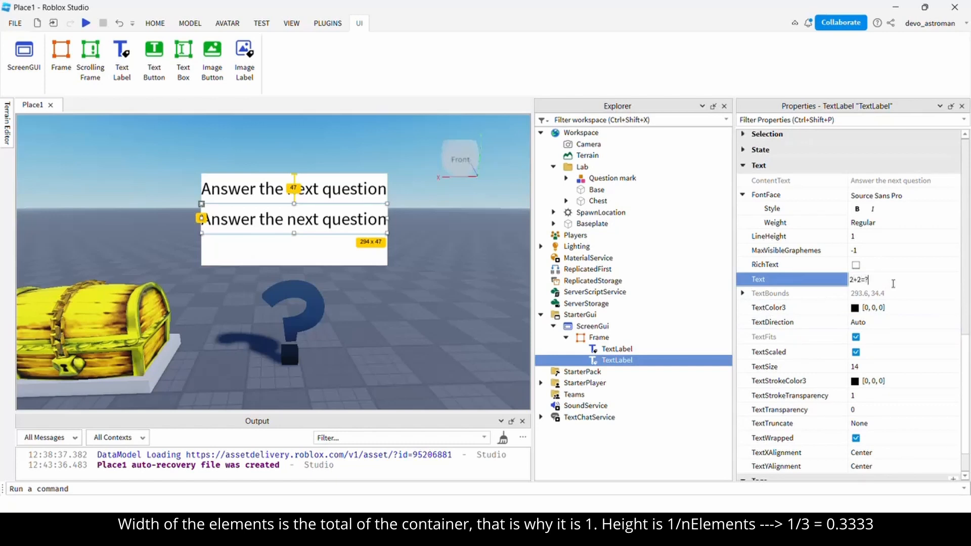
pyautogui.press('Return')
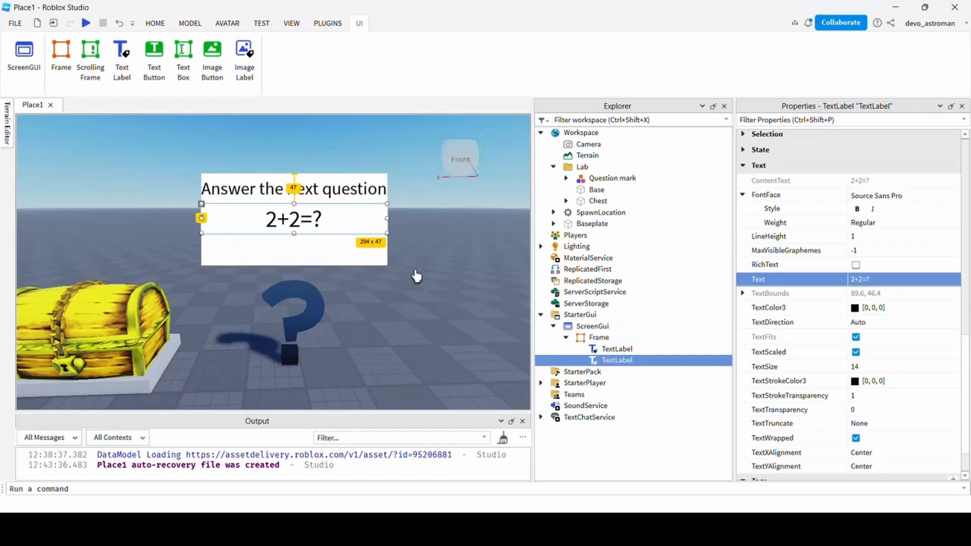
# Insert a new Frame inside the quiz frame and name it Button.
pyautogui.click(618, 337)
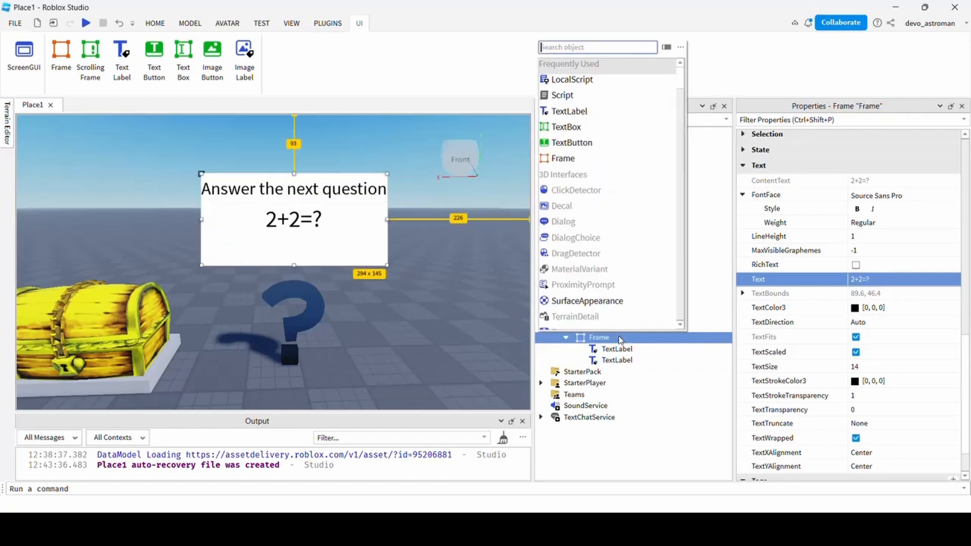
pyautogui.write('fr')
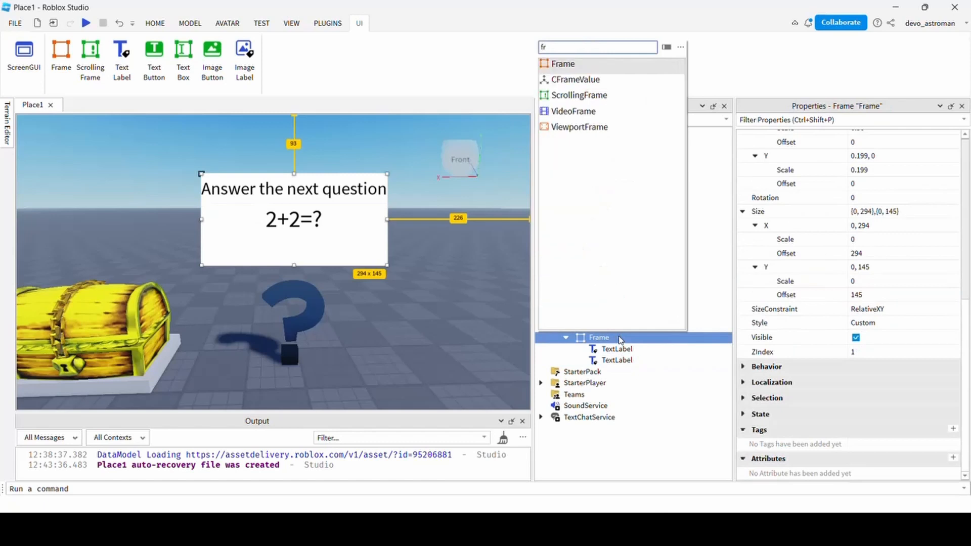
pyautogui.press('Return')
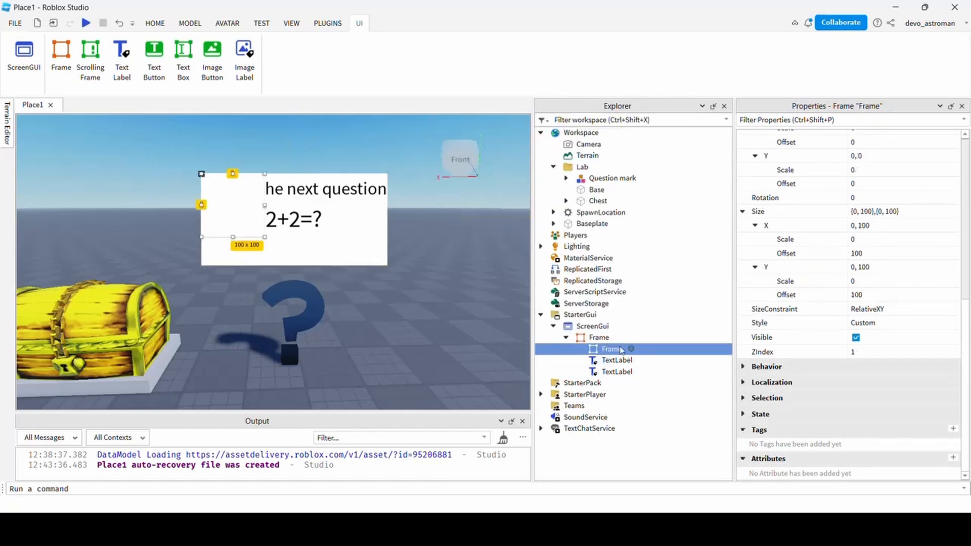
pyautogui.doubleClick(645, 354)
pyautogui.write('Button')
pyautogui.press('Return')
# Position the Button frame at {0,0},{0.66,0}, on the left edge and lower down.
pyautogui.scroll(3, 788, 286)
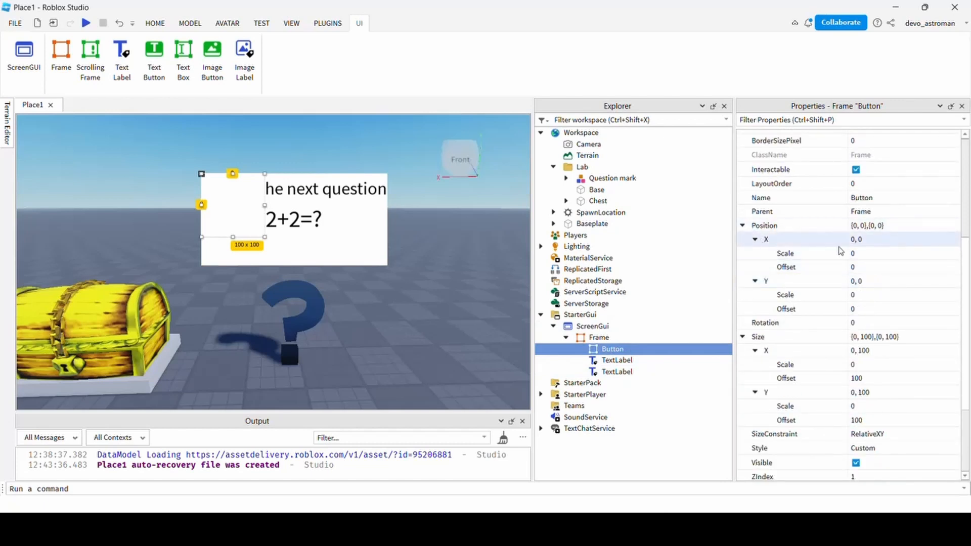
pyautogui.click(877, 252)
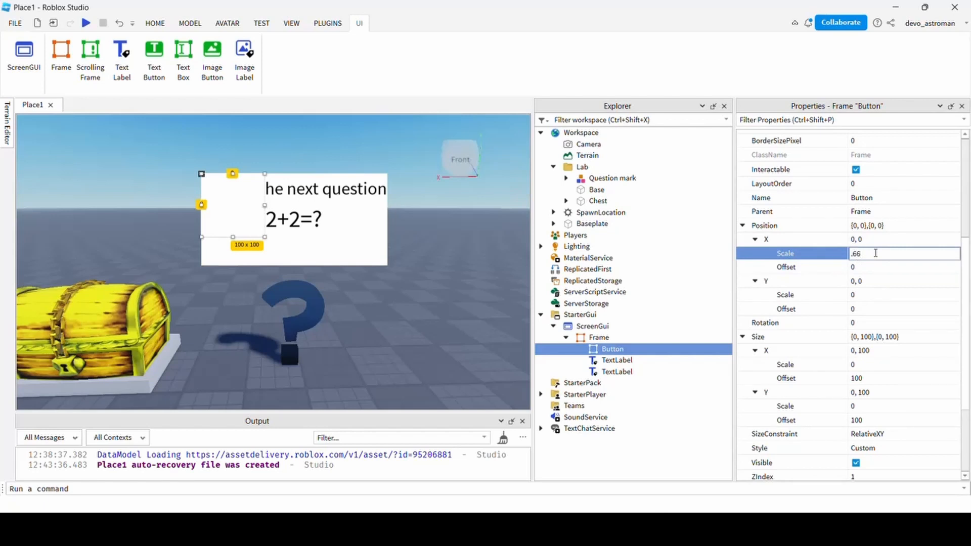
pyautogui.press('Return')
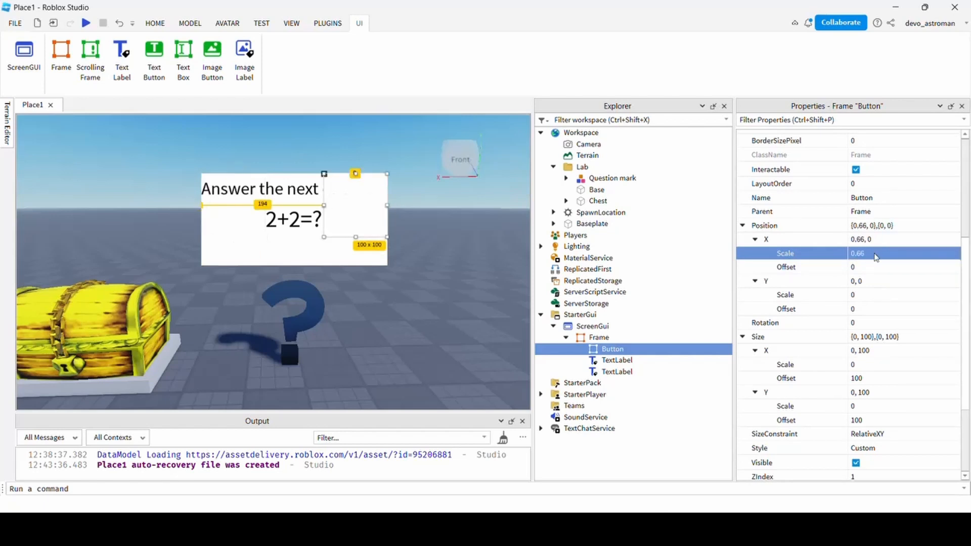
pyautogui.click(876, 255)
pyautogui.write('0')
pyautogui.press('Return')
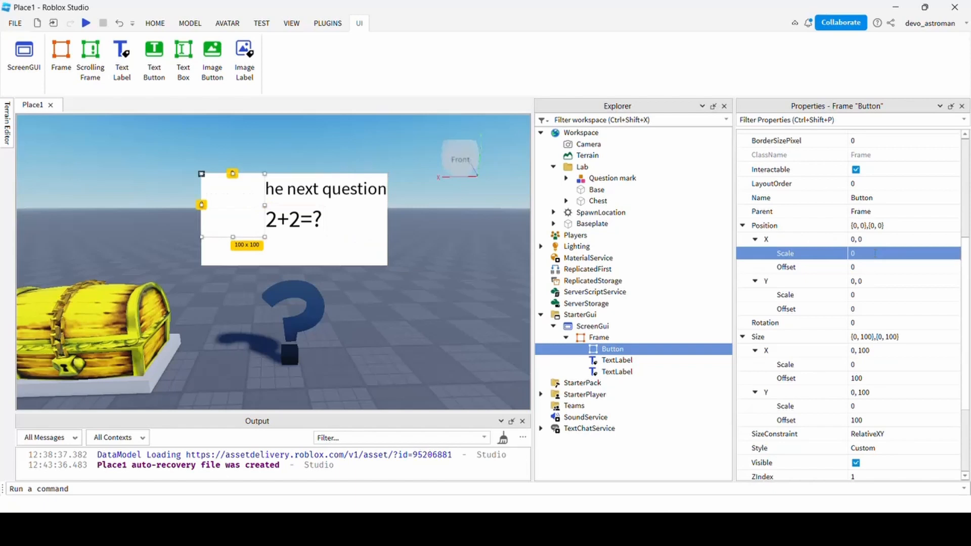
pyautogui.click(878, 296)
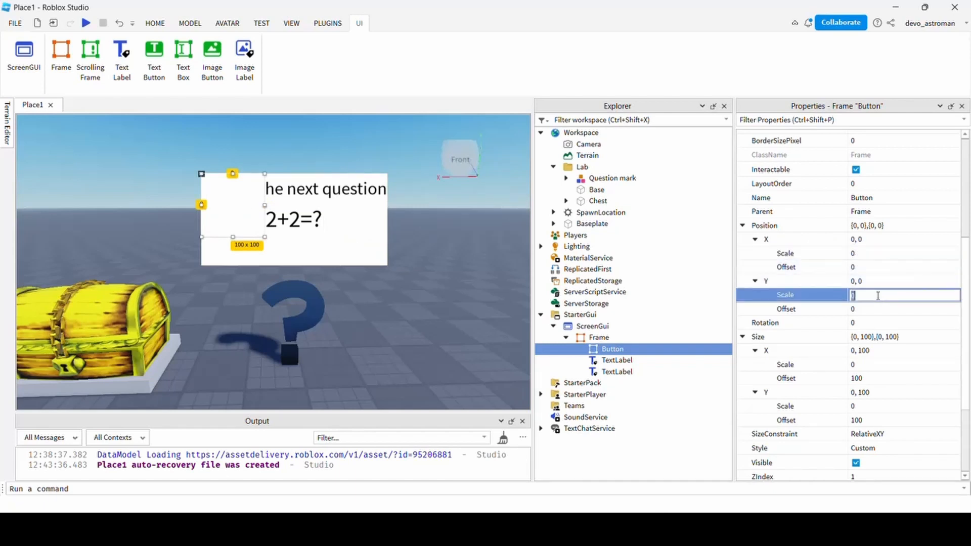
pyautogui.press('Return')
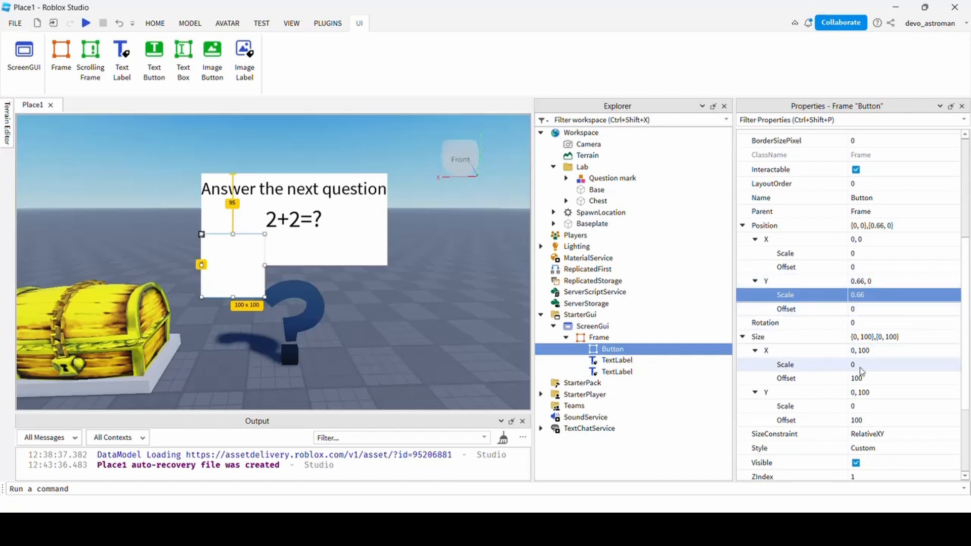
# Size the Button frame to {1,0},{0.33,0} with zero pixel offsets.
pyautogui.click(881, 365)
pyautogui.click(876, 375)
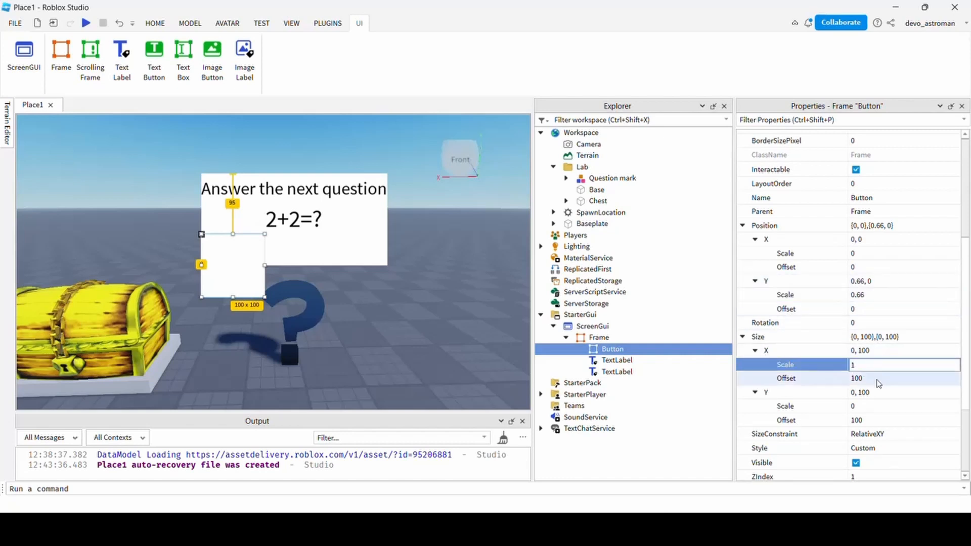
pyautogui.write('0')
pyautogui.press('Return')
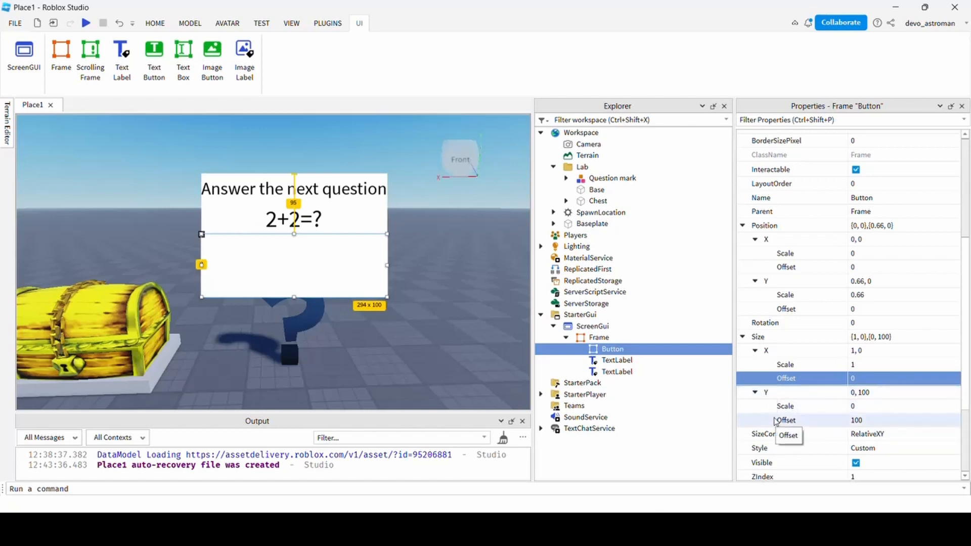
pyautogui.click(875, 422)
pyautogui.write('0')
pyautogui.click(871, 407)
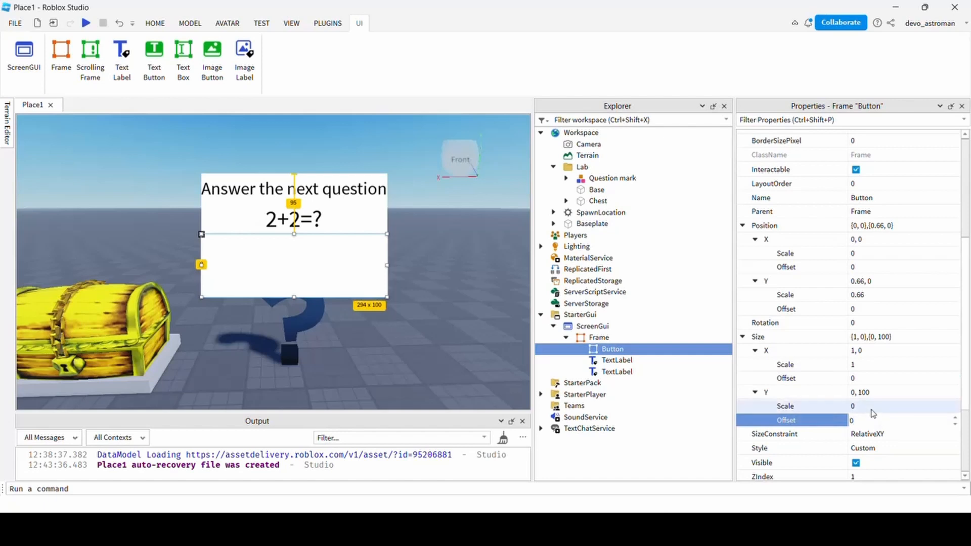
pyautogui.press('Return')
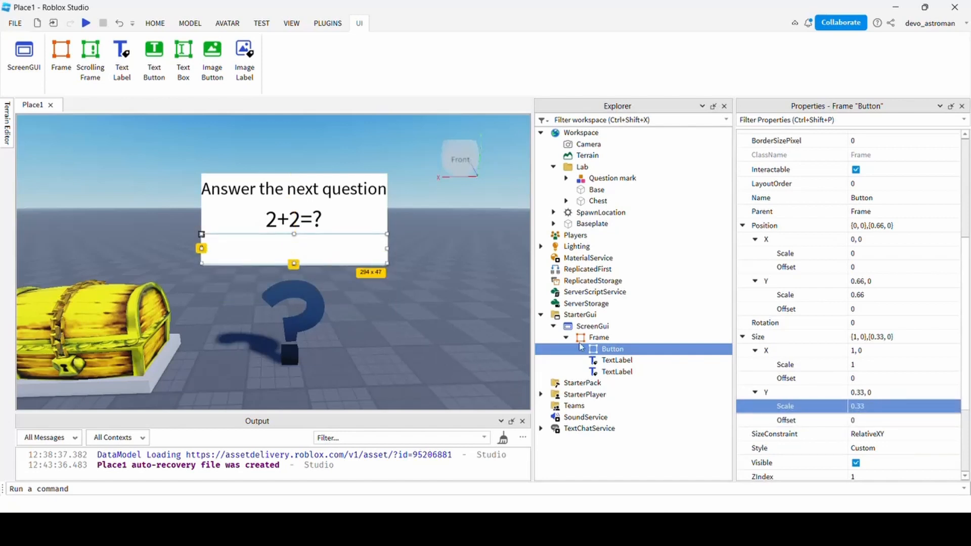
# Add two TextButtons inside the Button frame and select both.
pyautogui.click(639, 349)
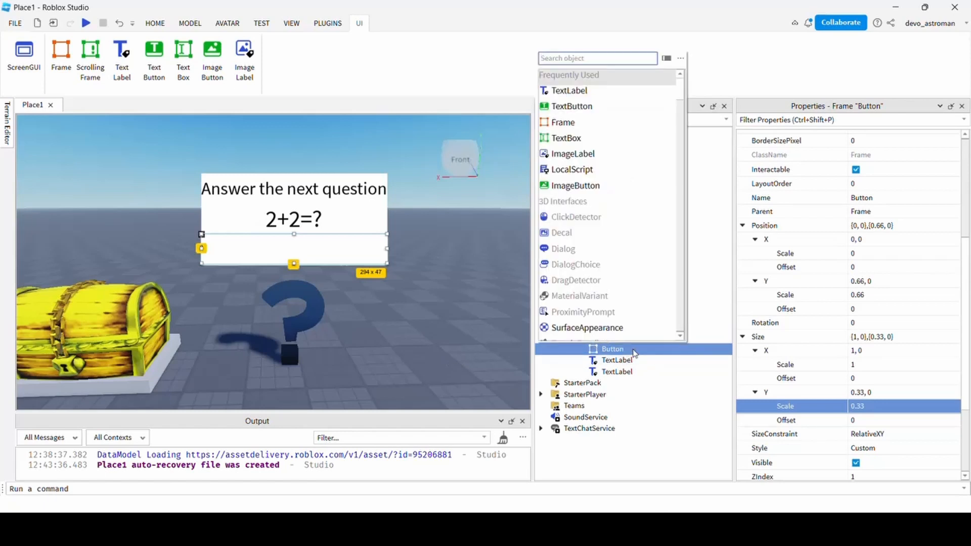
pyautogui.click(572, 106)
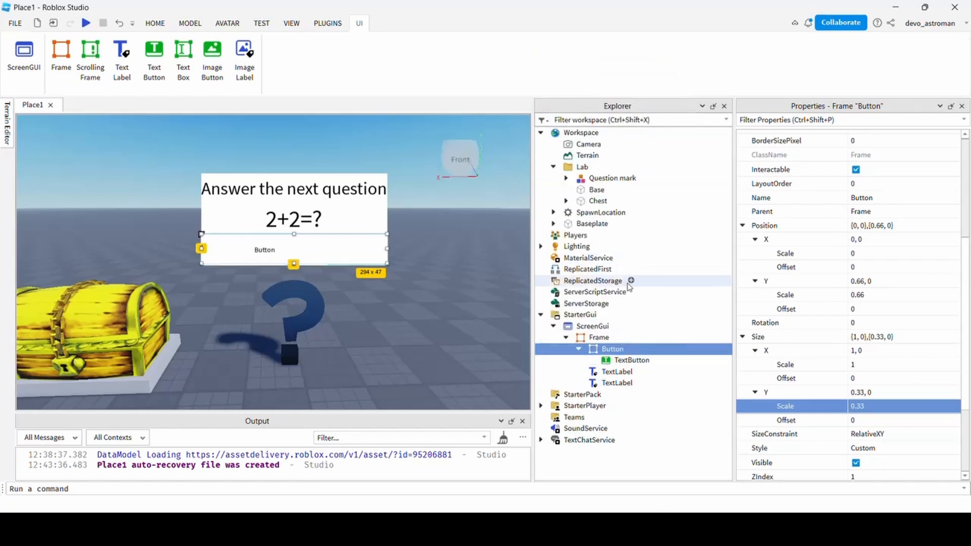
pyautogui.click(633, 349)
pyautogui.click(590, 107)
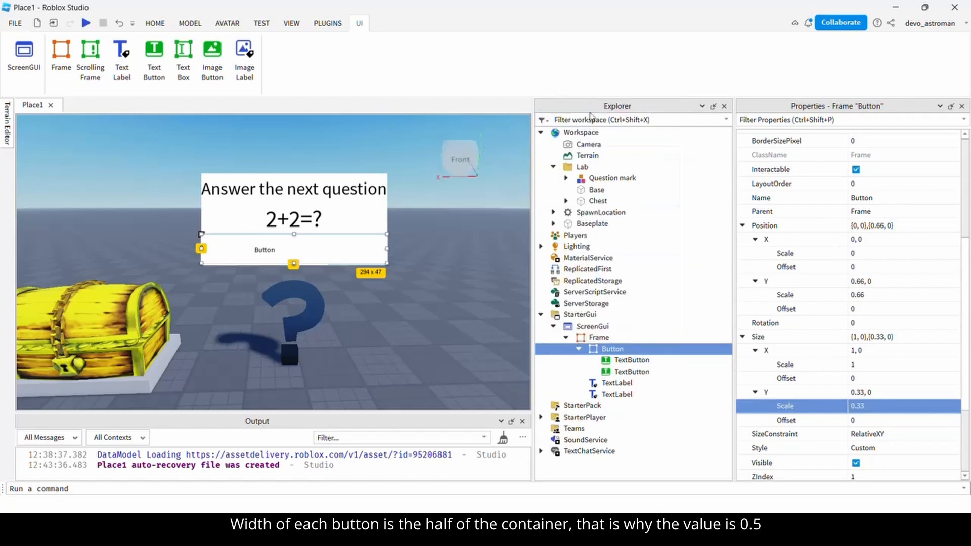
pyautogui.click(632, 360)
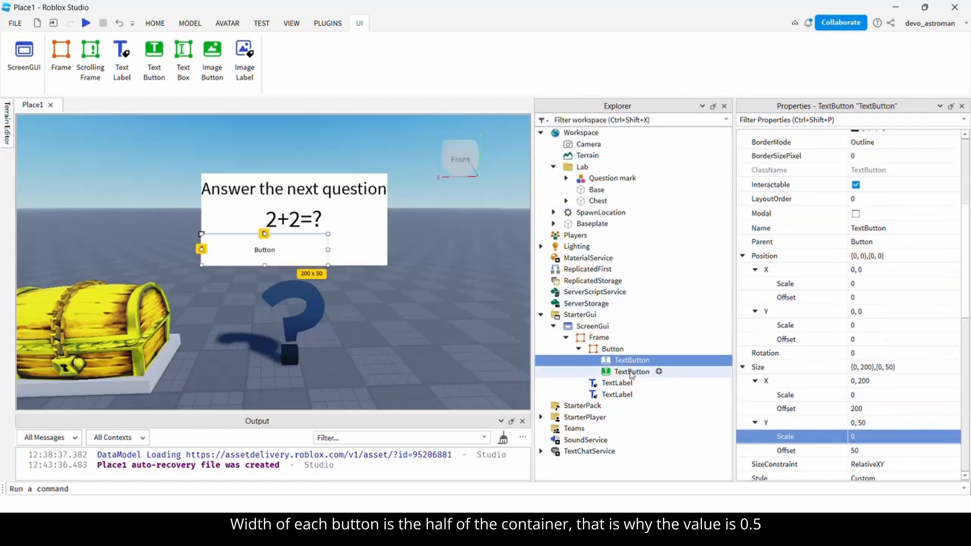
pyautogui.keyDown('ctrl'); pyautogui.click(631, 372); pyautogui.keyUp('ctrl')
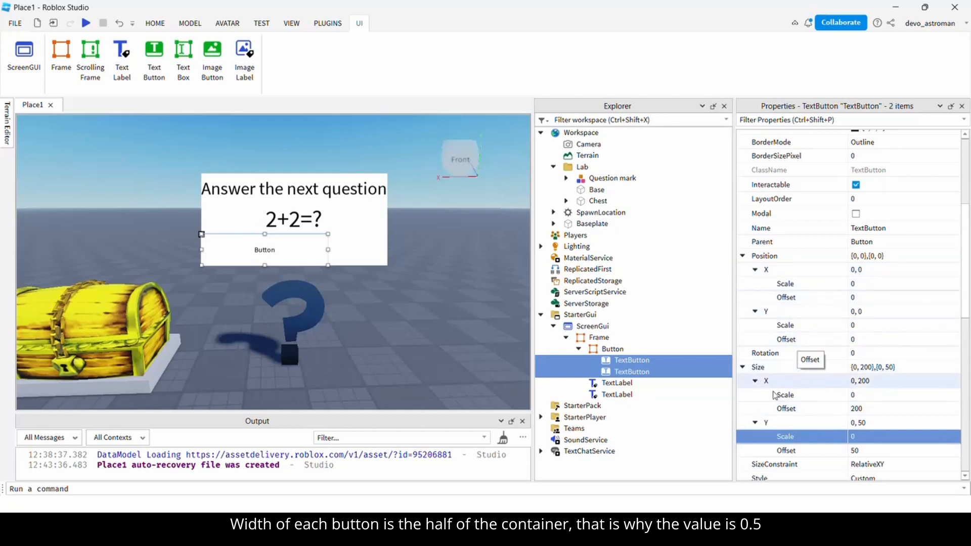
# Set both TextButtons' Size to {0.5,0},{1,0}, clearing the width and height offsets.
pyautogui.click(878, 397)
pyautogui.write('.5')
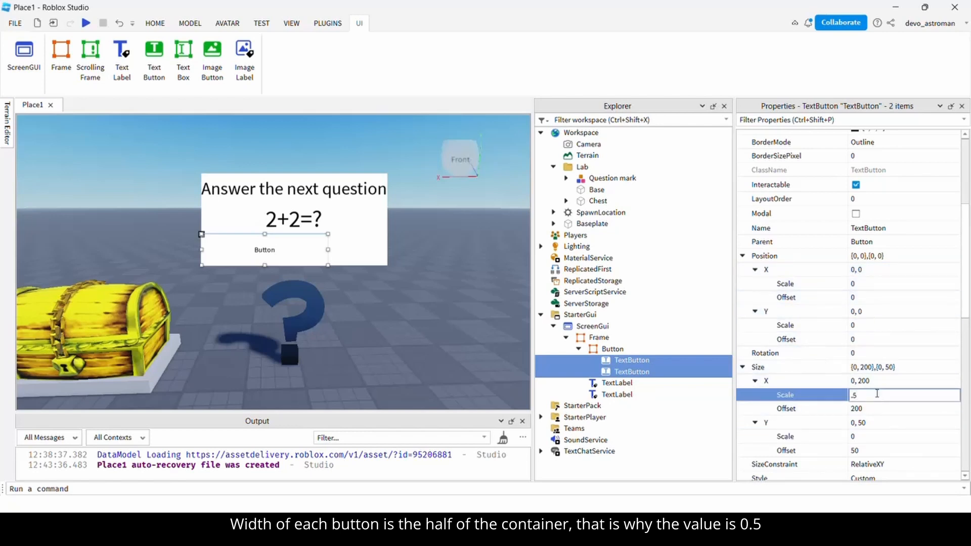
pyautogui.press('Return')
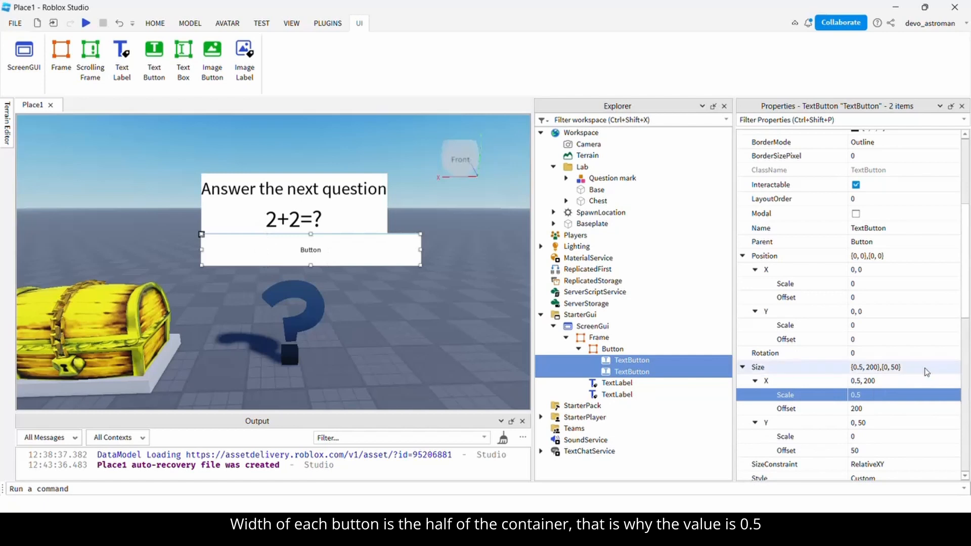
pyautogui.click(898, 407)
pyautogui.write('0')
pyautogui.press('Return')
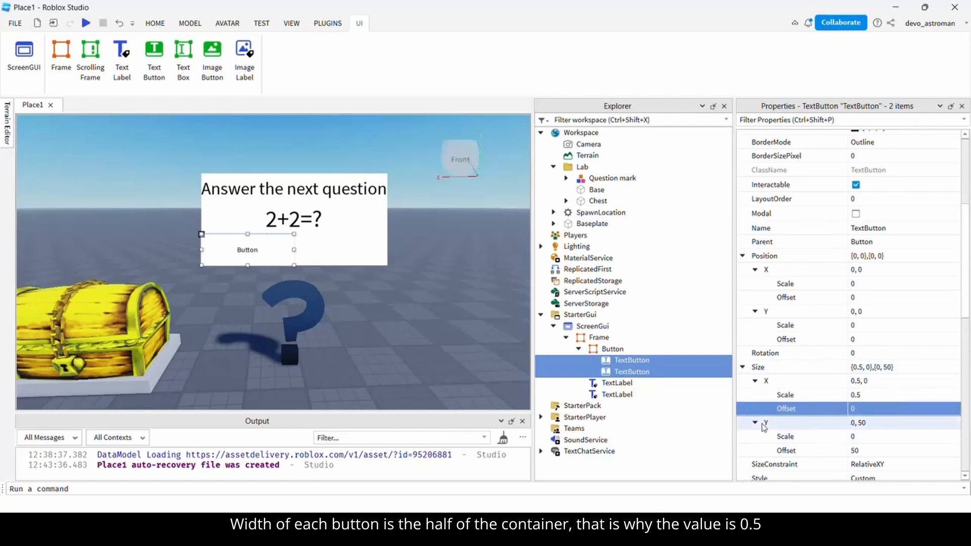
pyautogui.click(863, 454)
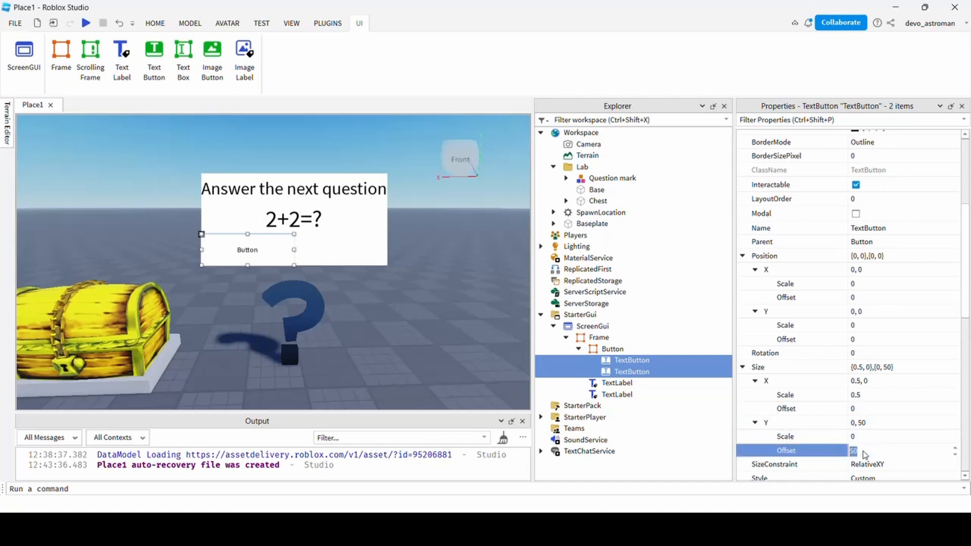
pyautogui.write('0')
pyautogui.press('Return')
pyautogui.click(862, 441)
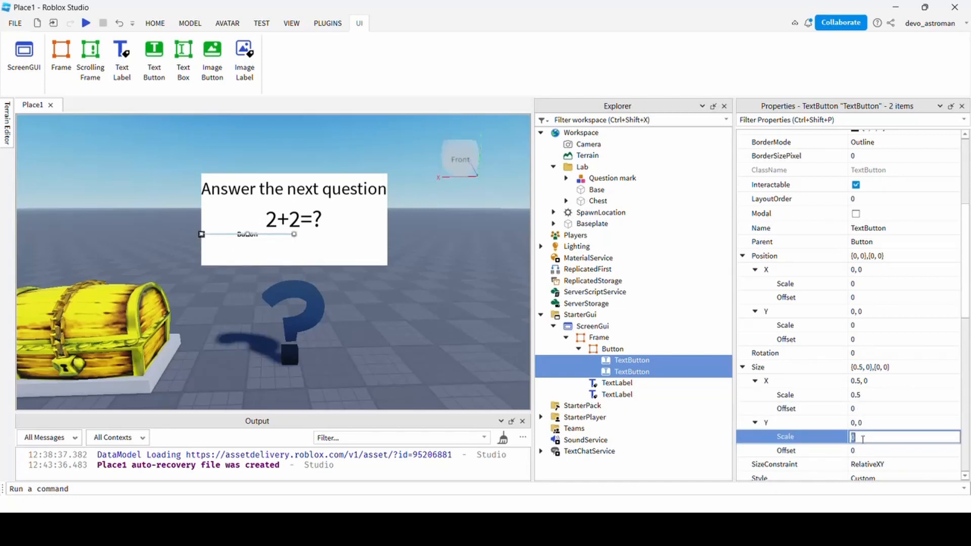
pyautogui.write('1')
pyautogui.press('Return')
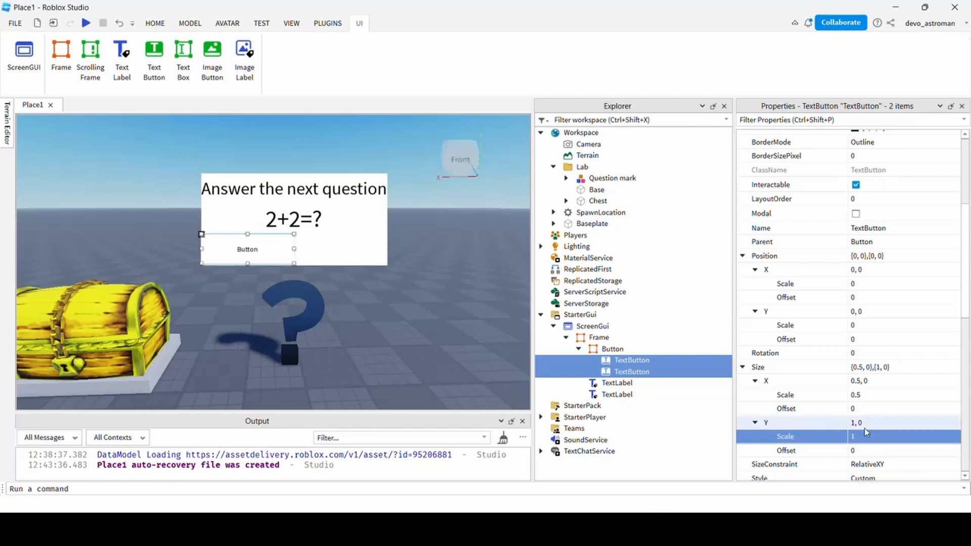
pyautogui.click(633, 373)
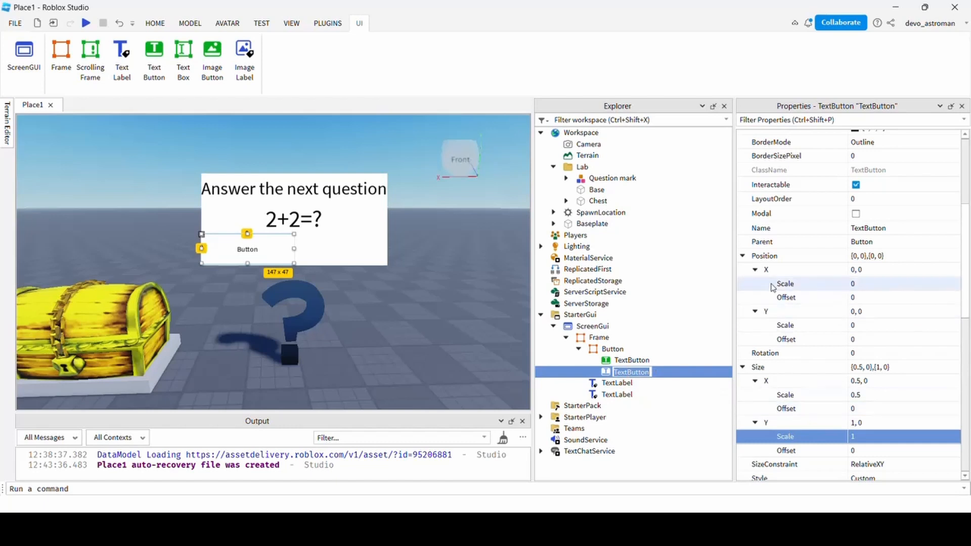
# Set the second TextButton's Position X Scale to 0.5.
pyautogui.click(875, 285)
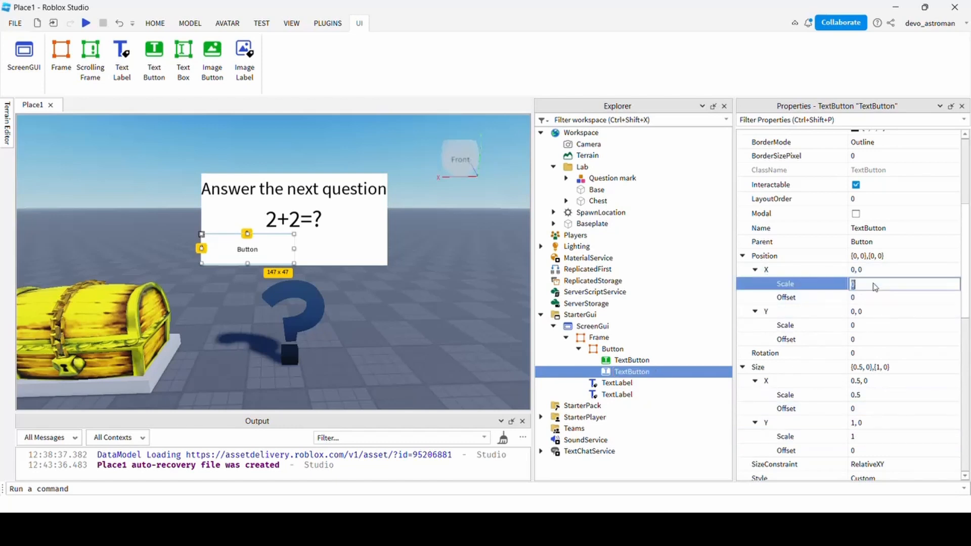
pyautogui.write('0.5')
pyautogui.press('Return')
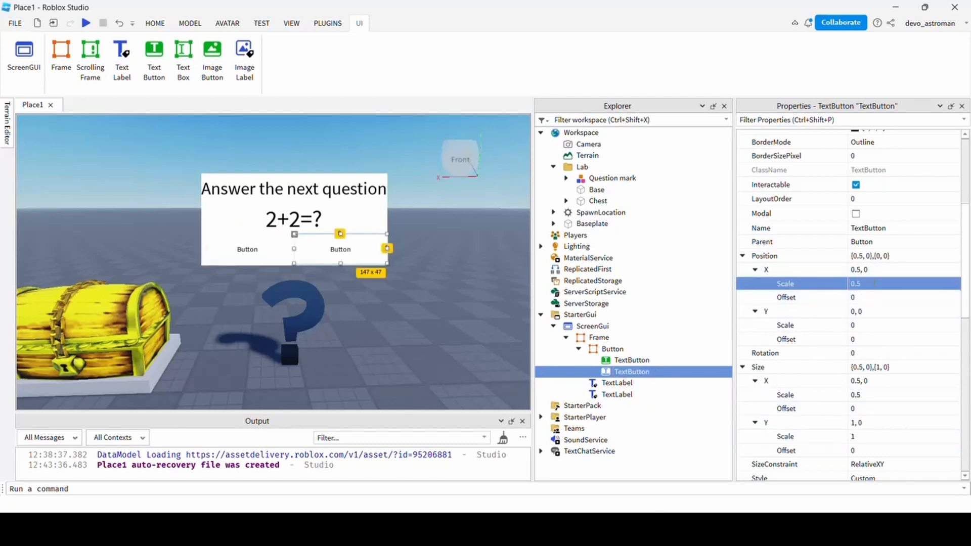
# Rename the first TextButton ButtonLeft and the second ButtonRight.
pyautogui.click(632, 360)
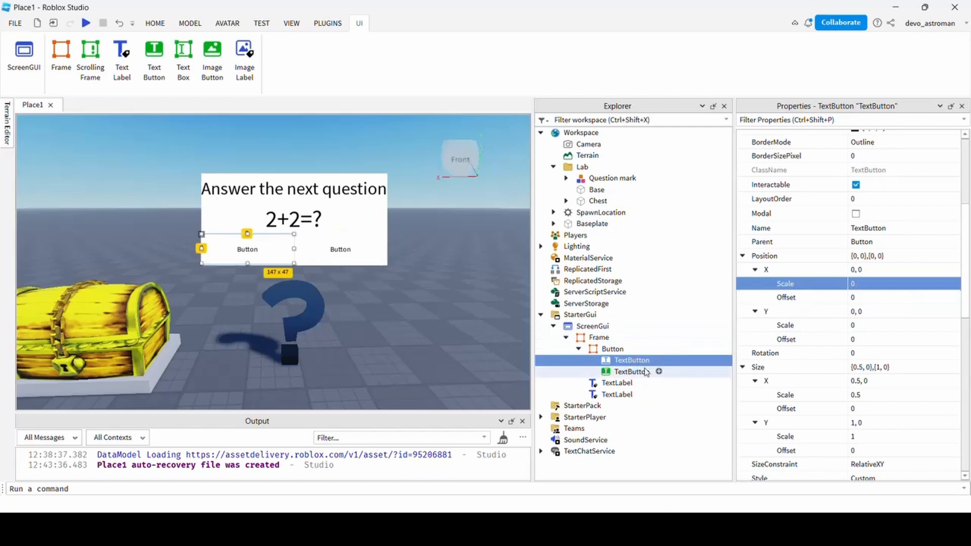
pyautogui.press('F2')
pyautogui.write('ButtonLeft')
pyautogui.press('Return')
pyautogui.click(631, 373)
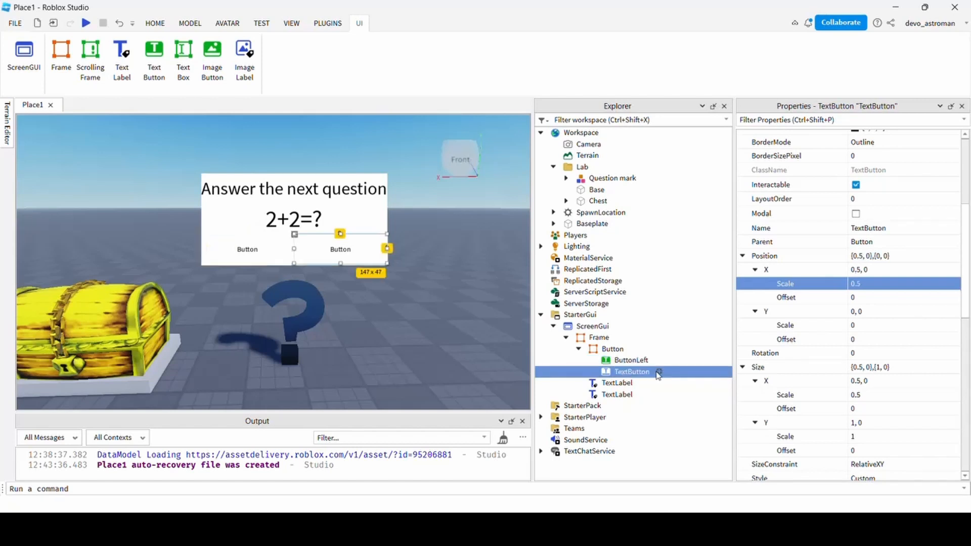
pyautogui.click(658, 373)
pyautogui.write('ButtonRight')
pyautogui.press('Return')
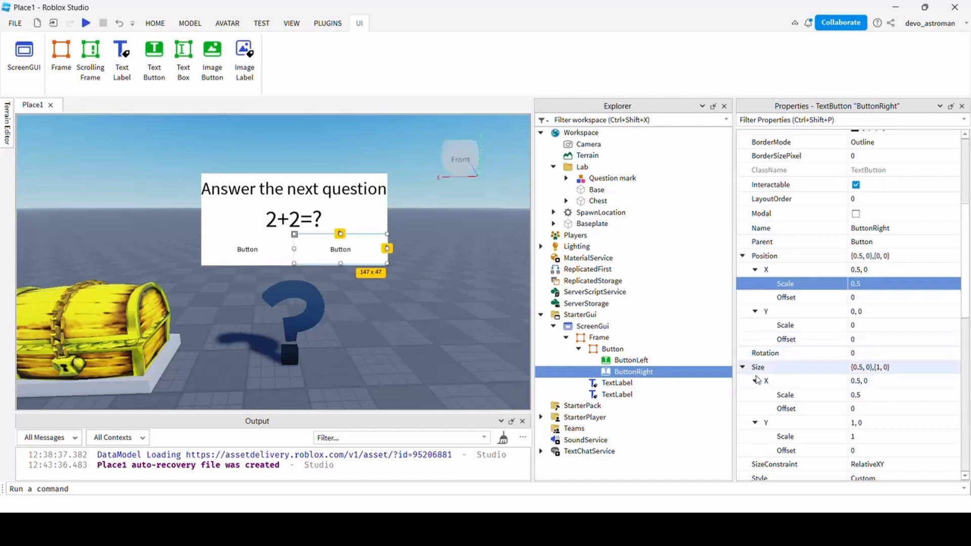
pyautogui.click(632, 360)
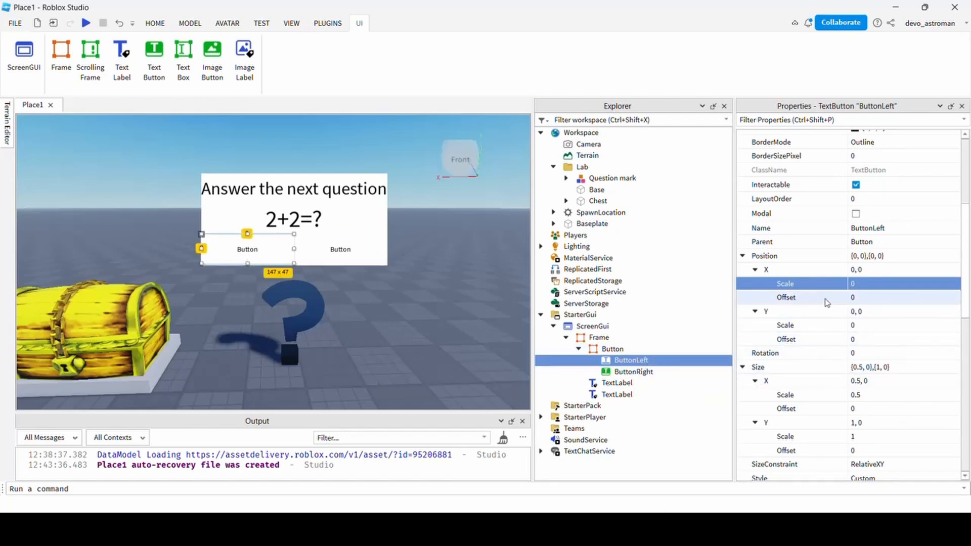
# Set ButtonLeft's Text to 10 and ButtonRight's Text to 4.
pyautogui.scroll(4, 784, 199)
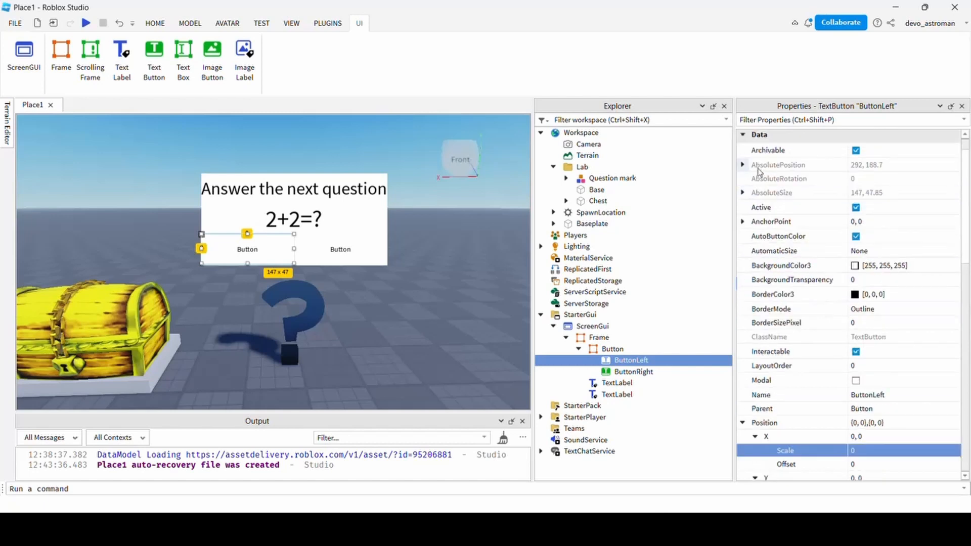
pyautogui.click(743, 137)
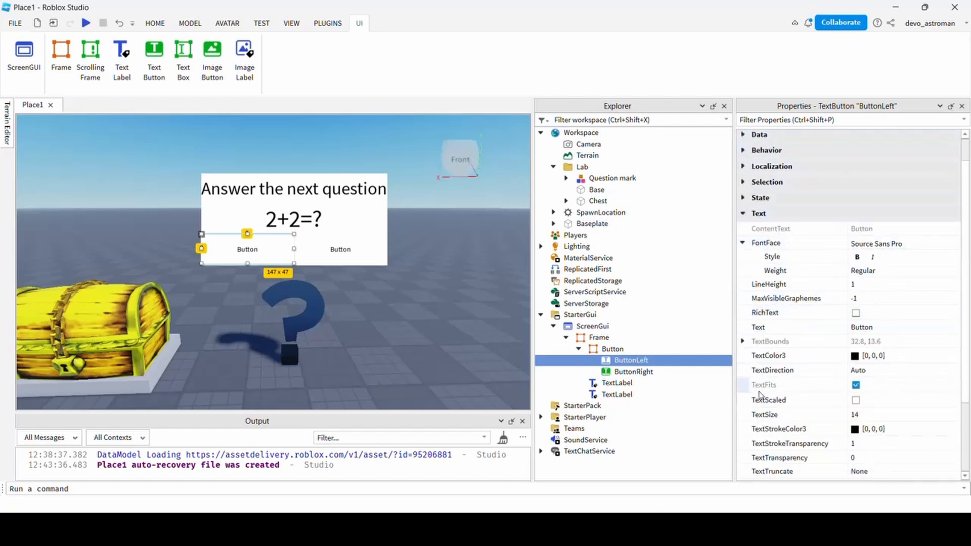
pyautogui.scroll(-3, 781, 399)
pyautogui.click(865, 244)
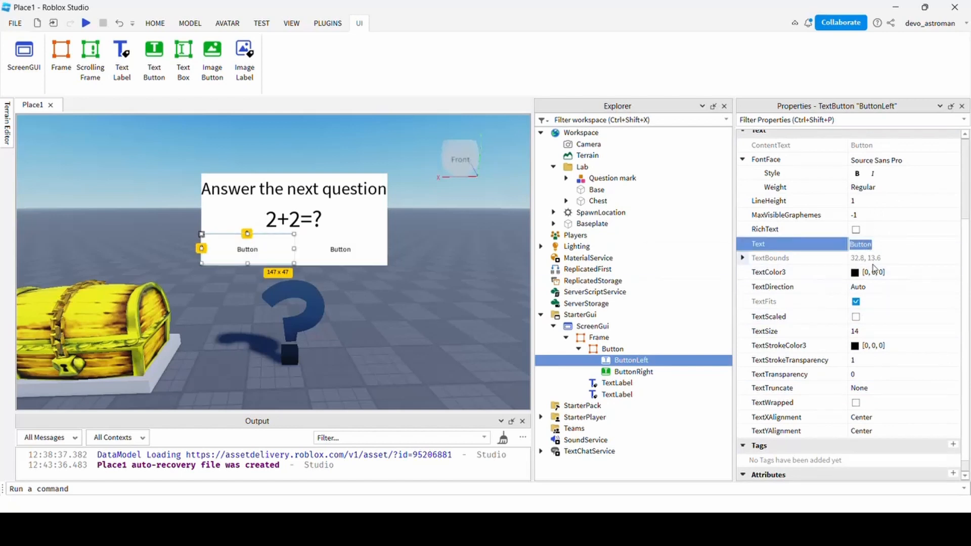
pyautogui.write('10')
pyautogui.press('Return')
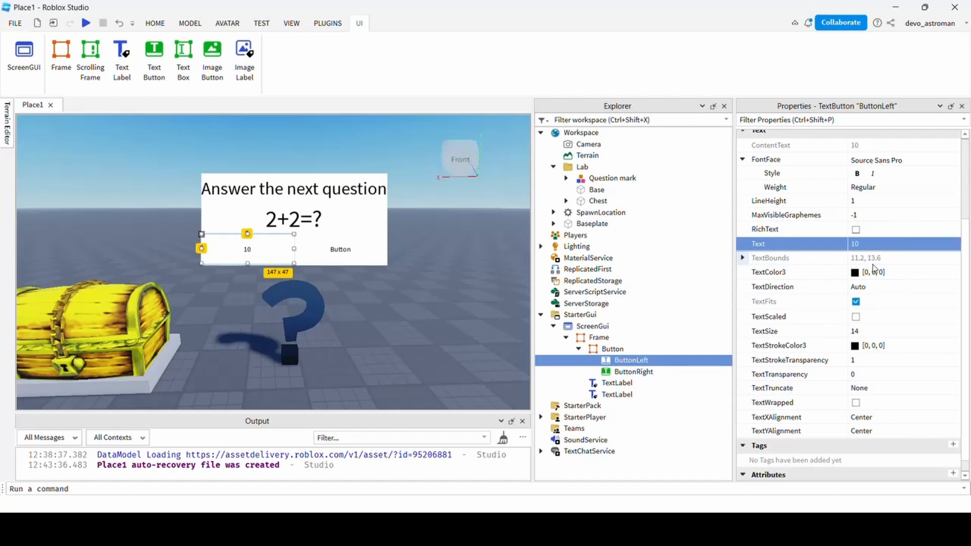
pyautogui.click(634, 372)
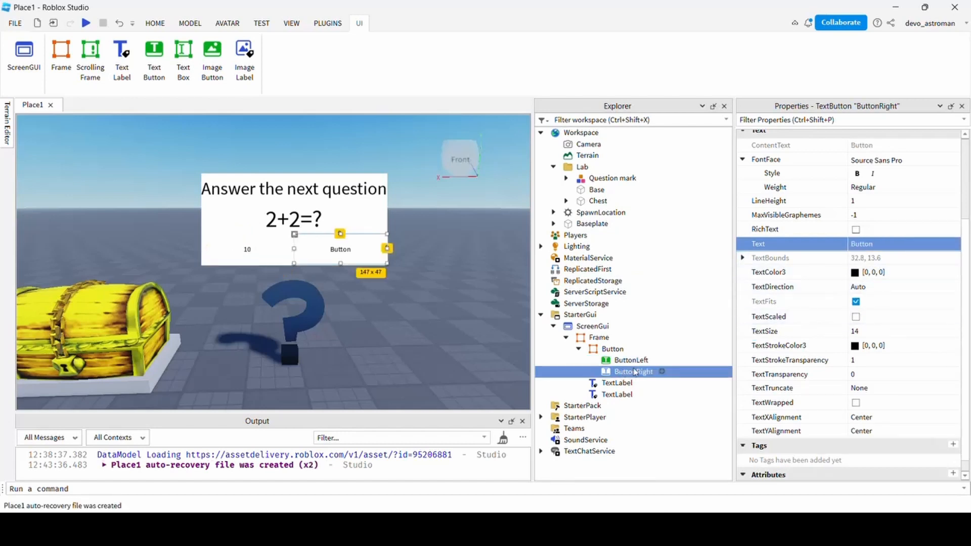
pyautogui.click(881, 245)
pyautogui.write('4')
pyautogui.press('Return')
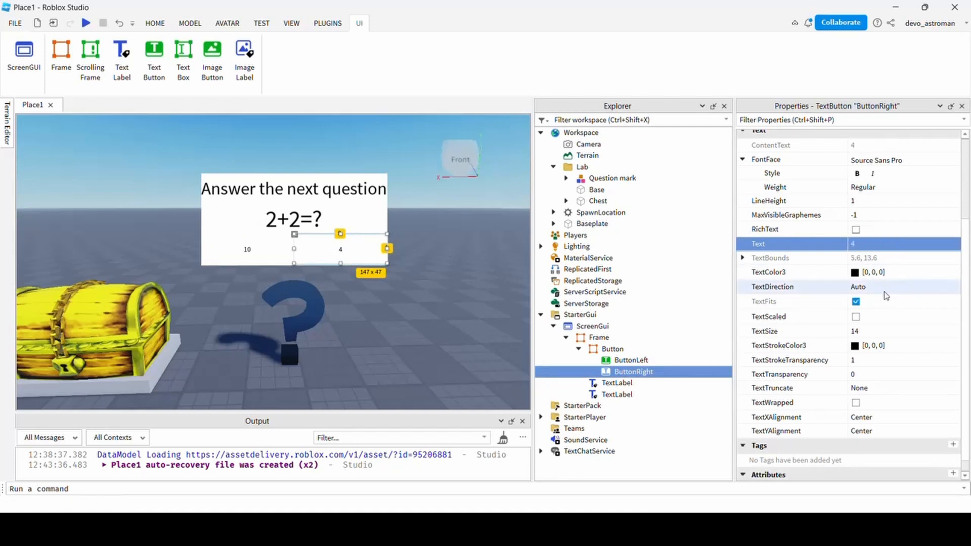
# Turn on TextScaled for both ButtonLeft and ButtonRight.
pyautogui.click(630, 360)
pyautogui.keyDown('ctrl'); pyautogui.click(630, 371); pyautogui.keyUp('ctrl')
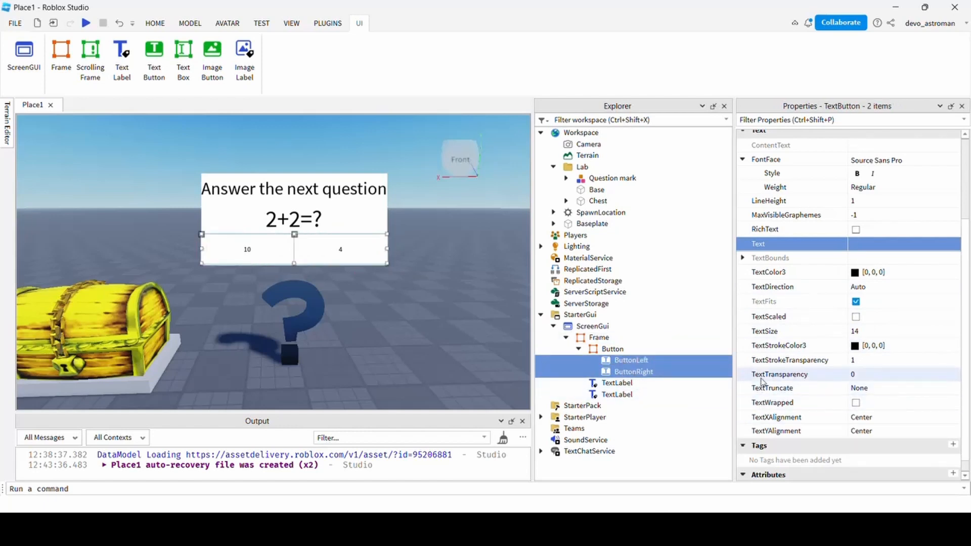
pyautogui.click(856, 317)
pyautogui.click(393, 305)
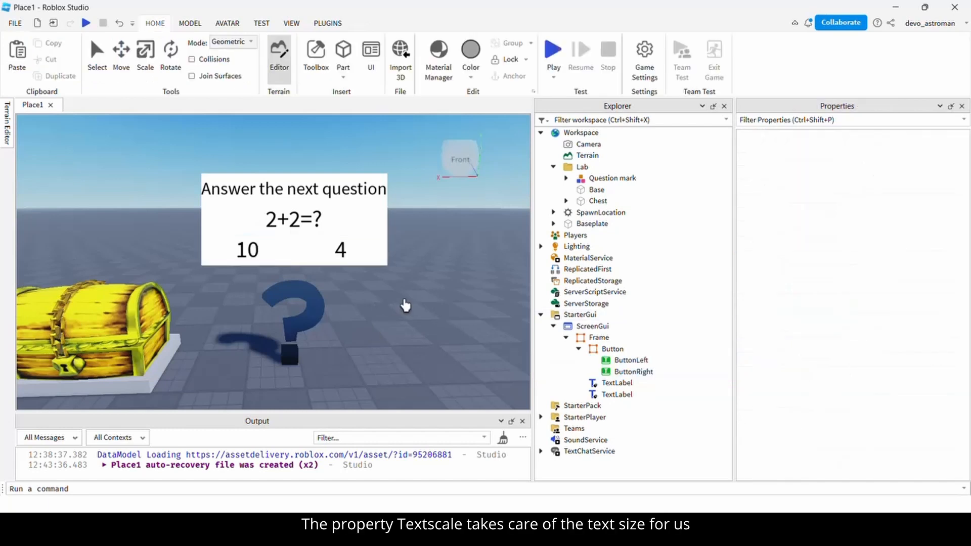
pyautogui.moveTo(405, 305); pyautogui.dragTo(420, 281, button='middle')
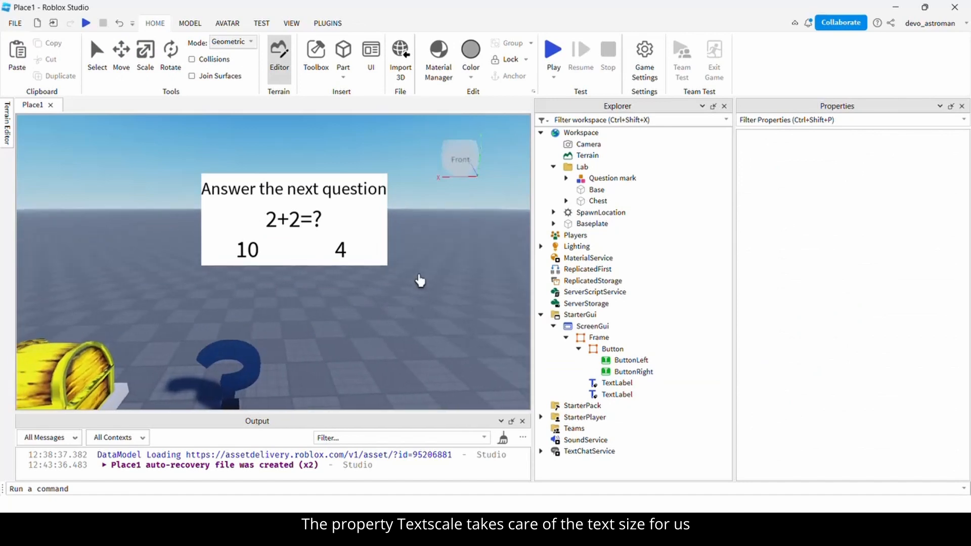
pyautogui.moveTo(310, 317); pyautogui.dragTo(334, 310, button='middle')
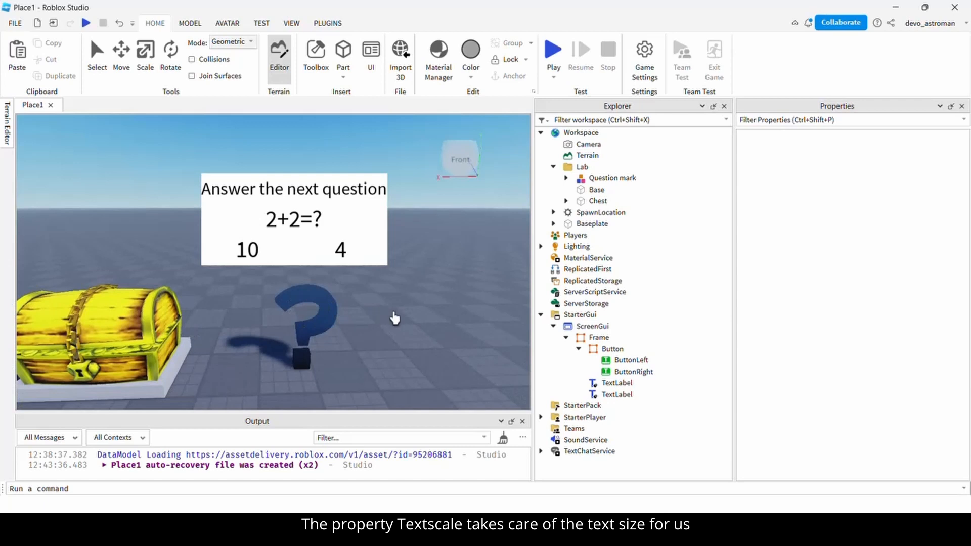
pyautogui.moveTo(393, 314); pyautogui.dragTo(413, 262, button='middle')
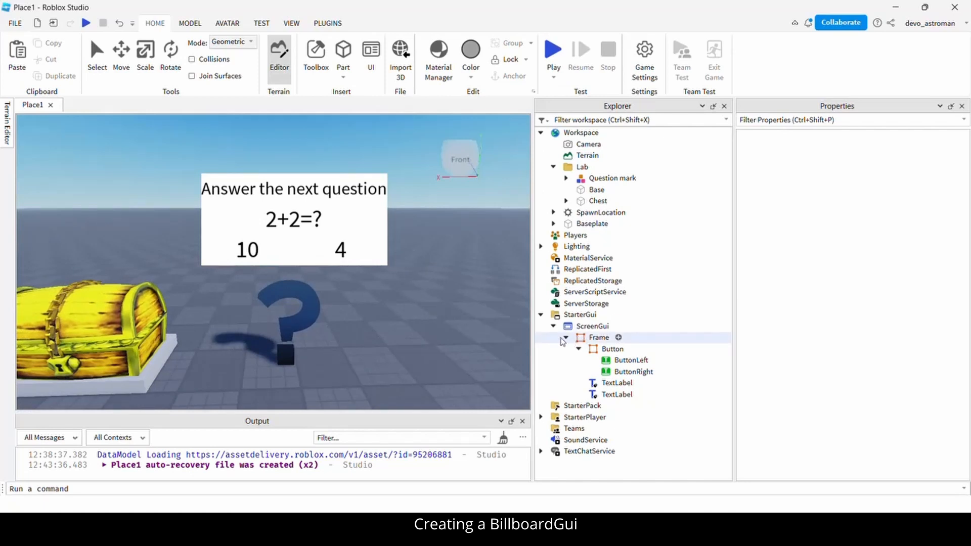
# Insert a BillboardGui under StarterGui.
pyautogui.click(554, 326)
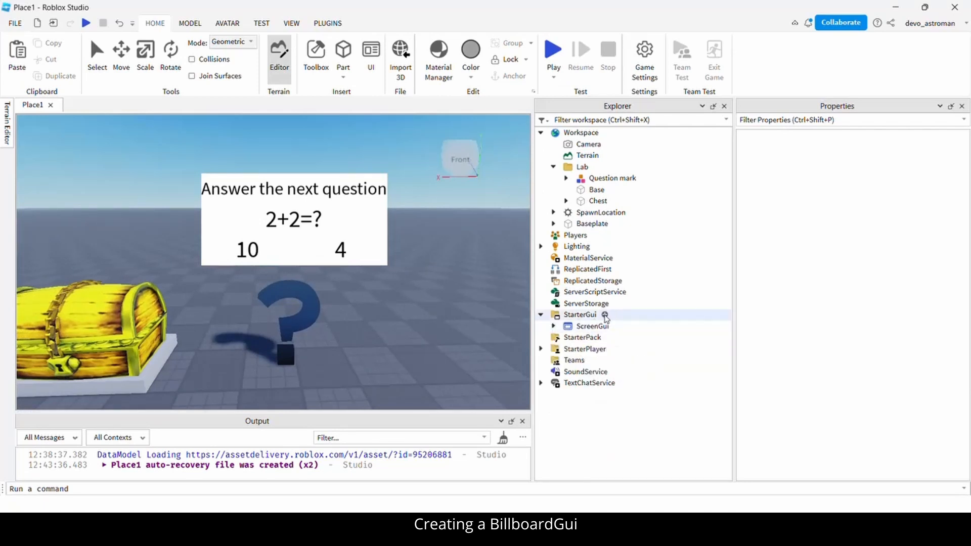
pyautogui.click(605, 315)
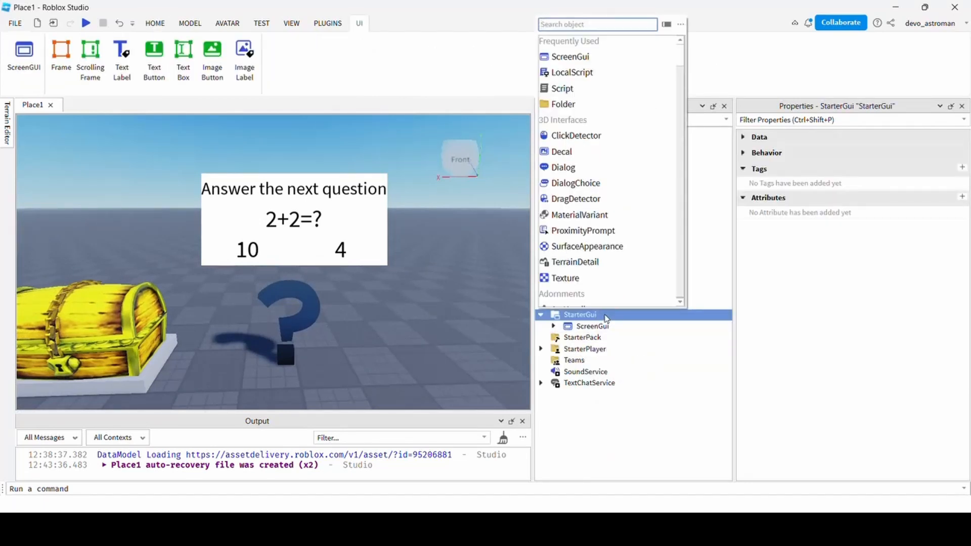
pyautogui.write('bill')
pyautogui.press('Return')
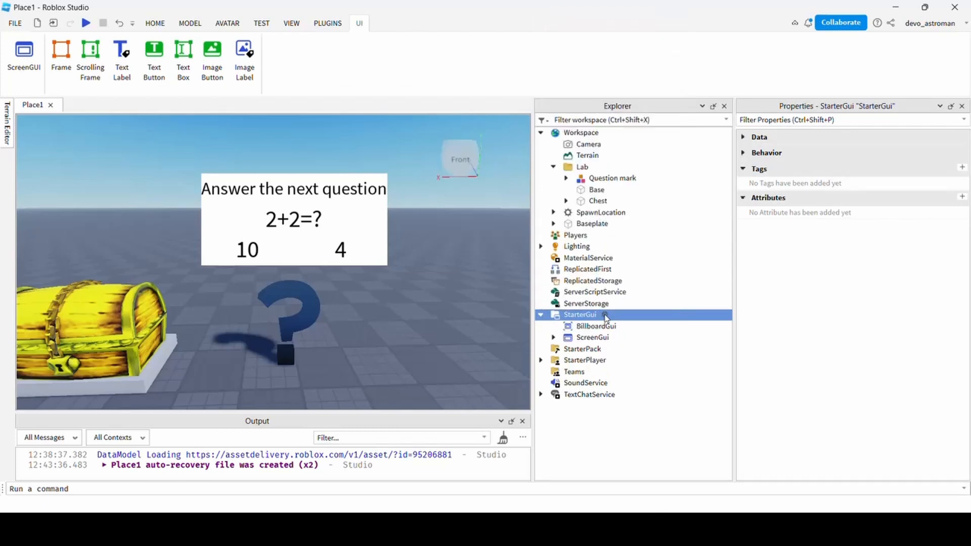
# Duplicate the quiz Frame in ScreenGui and drag the copy into the BillboardGui.
pyautogui.click(592, 338)
pyautogui.click(553, 338)
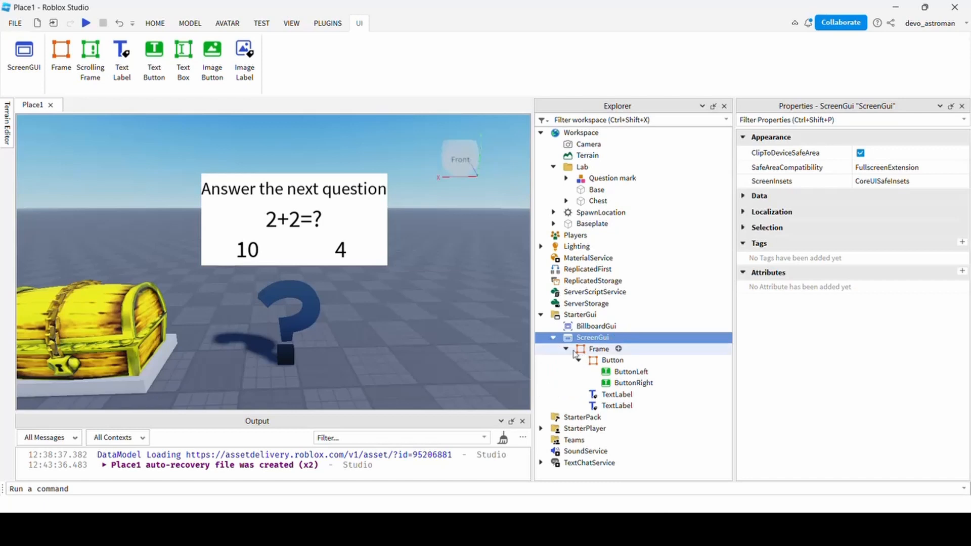
pyautogui.click(566, 349)
pyautogui.click(584, 350)
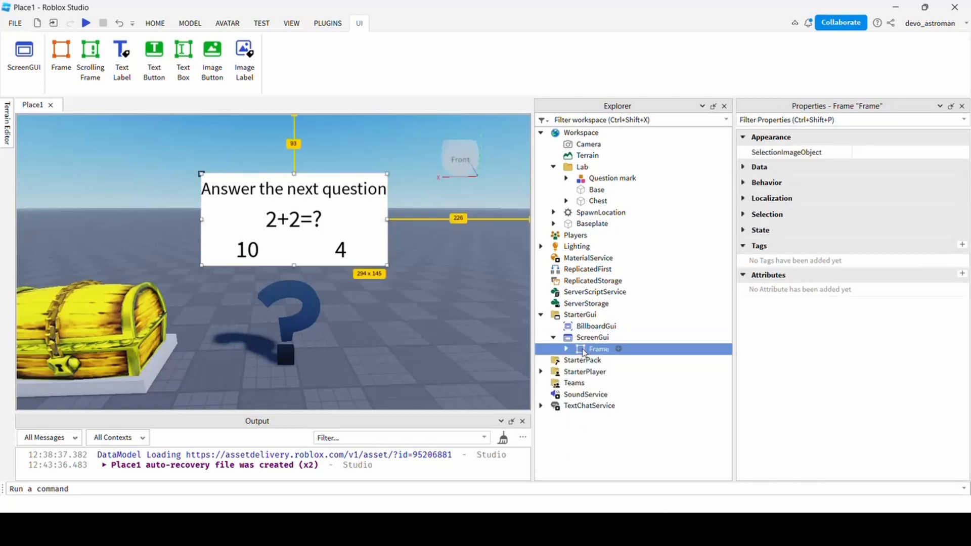
pyautogui.hotkey('ctrl', 'd')
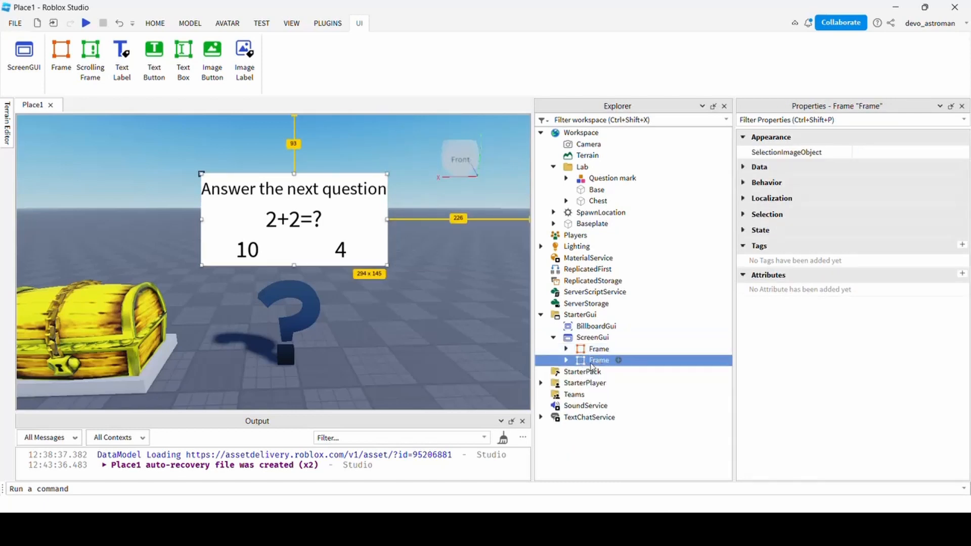
pyautogui.moveTo(590, 366); pyautogui.dragTo(596, 332)
pyautogui.moveTo(315, 318); pyautogui.dragTo(317, 323, button='right')
pyautogui.scroll(2, 318, 323)
pyautogui.scroll(-6, 321, 322)
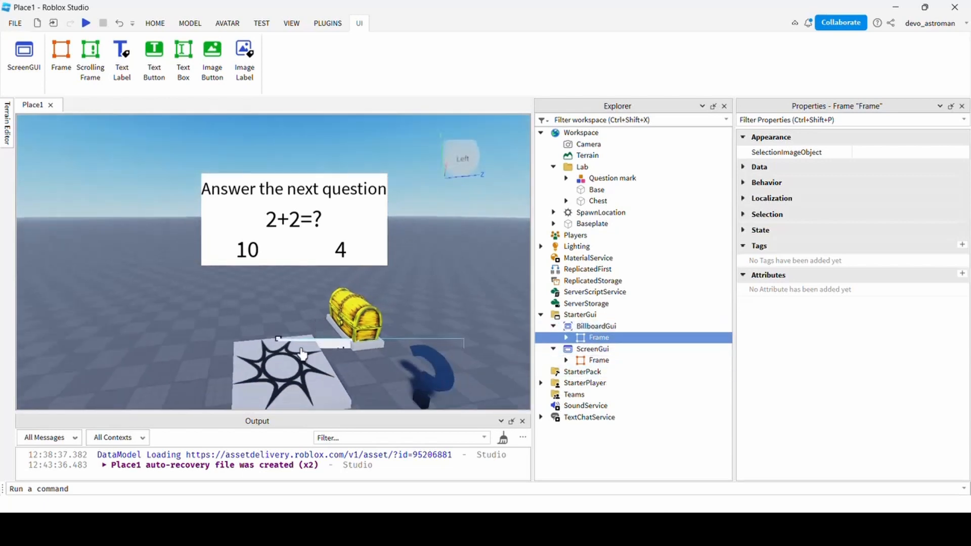
pyautogui.moveTo(297, 366); pyautogui.dragTo(297, 366, button='right')
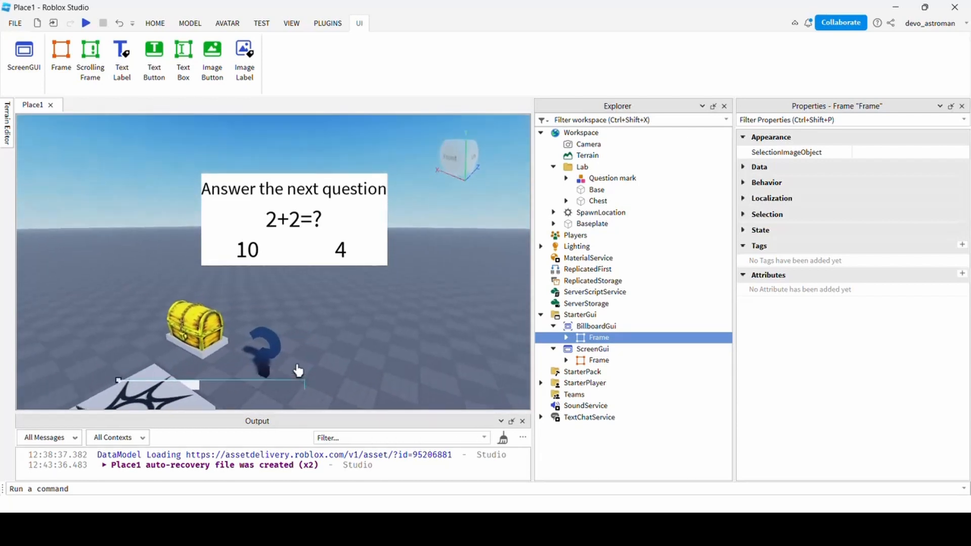
# Uncheck the ScreenGui's Enabled property under Data so its quiz board disappears.
pyautogui.click(554, 349)
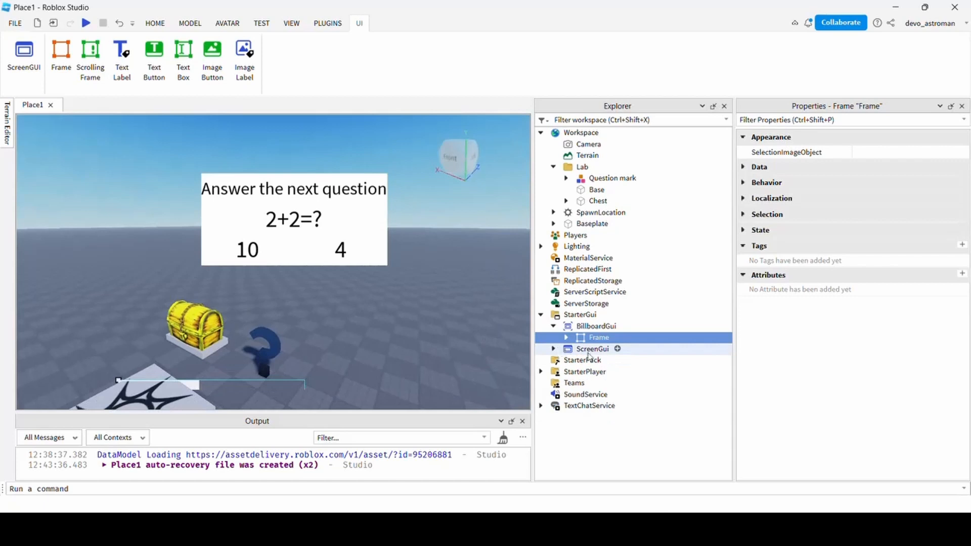
pyautogui.click(590, 350)
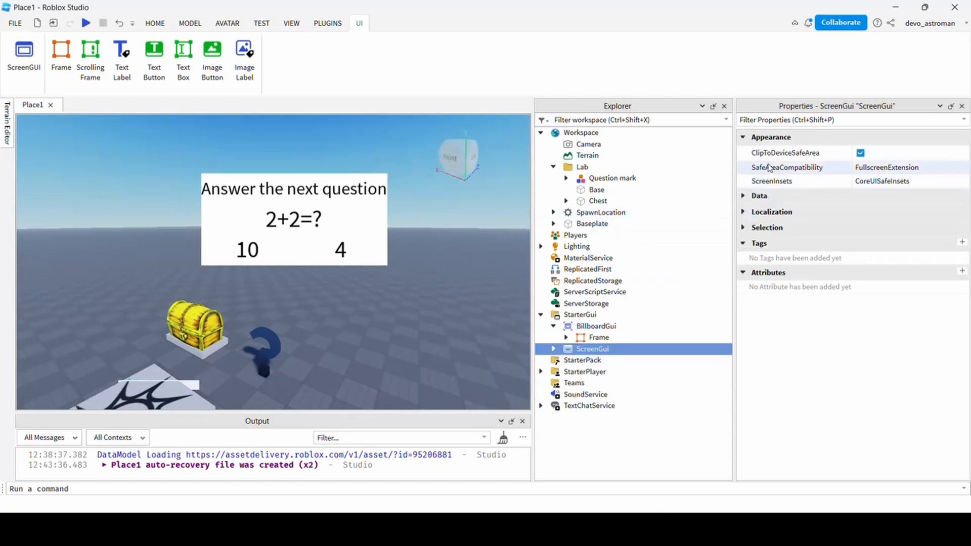
pyautogui.click(743, 137)
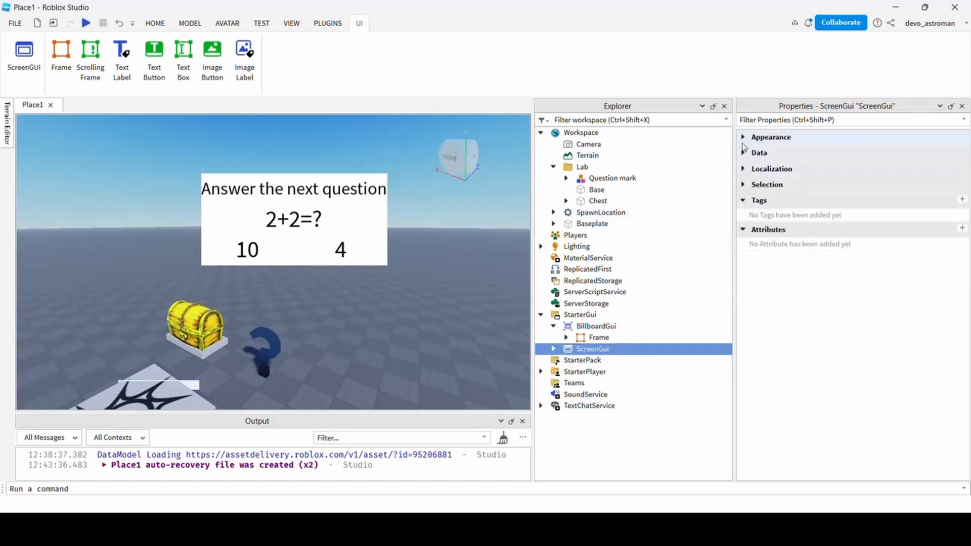
pyautogui.click(743, 138)
pyautogui.click(743, 139)
pyautogui.click(743, 153)
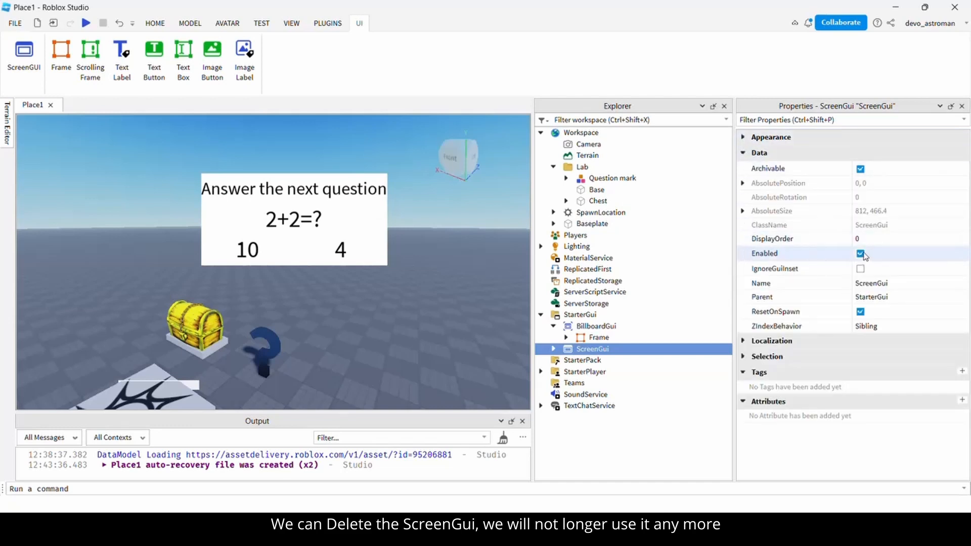
pyautogui.click(860, 254)
pyautogui.moveTo(349, 331); pyautogui.dragTo(349, 356, button='right')
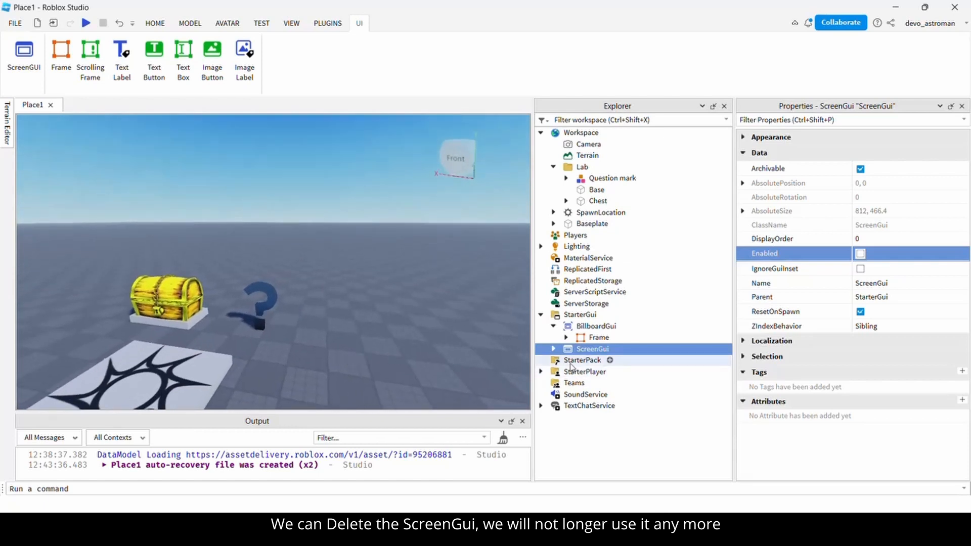
pyautogui.click(589, 327)
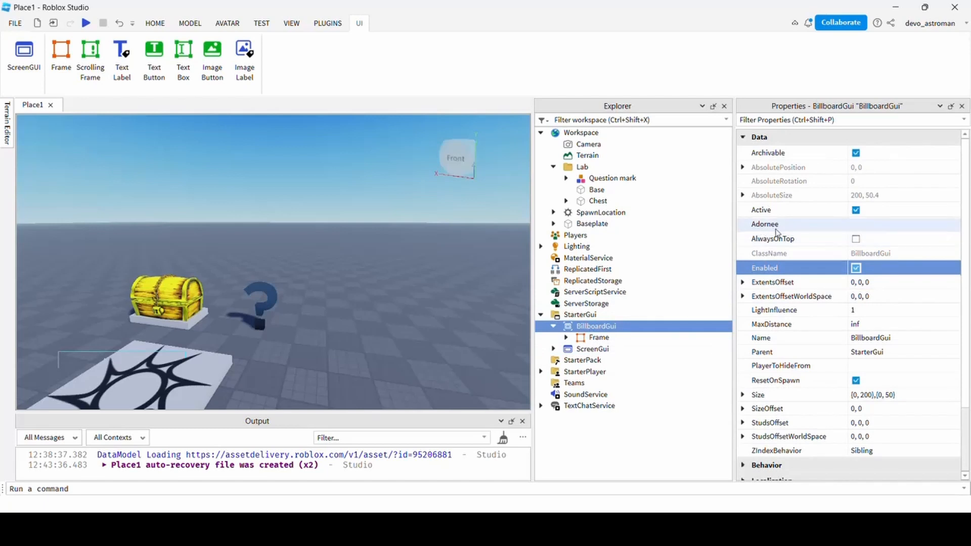
# Set the BillboardGui's Adornee to the Question mark model and view it in the scene.
pyautogui.click(888, 227)
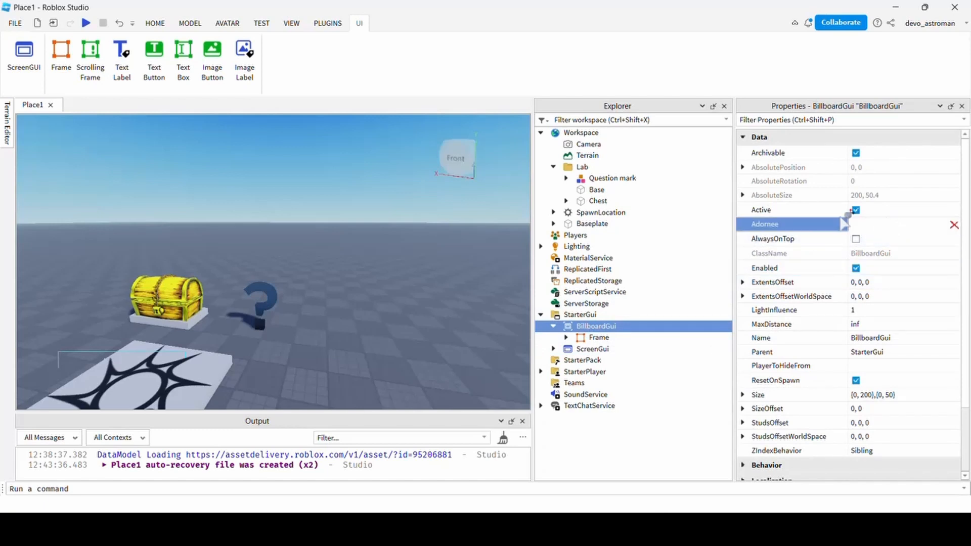
pyautogui.click(616, 180)
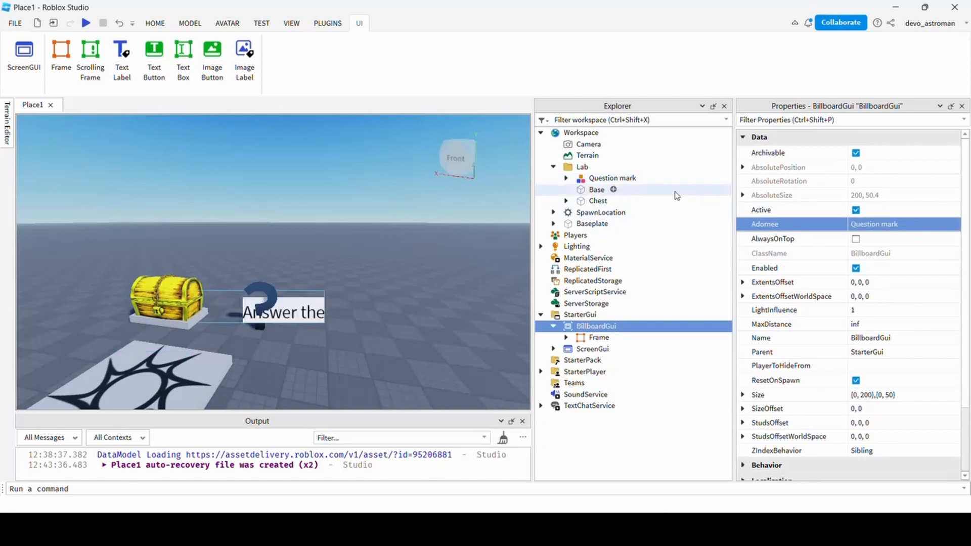
pyautogui.moveTo(246, 302); pyautogui.dragTo(280, 298, button='middle')
pyautogui.moveTo(280, 299); pyautogui.dragTo(292, 294, button='right')
pyautogui.moveTo(359, 315); pyautogui.dragTo(359, 316, button='right')
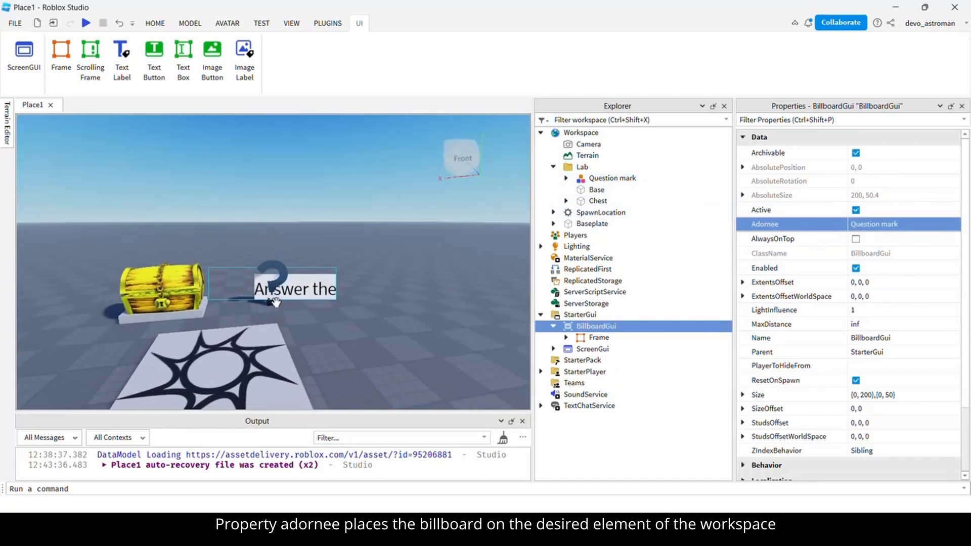
pyautogui.scroll(3, 268, 293)
pyautogui.press('d')
pyautogui.press('q')
pyautogui.press('e')
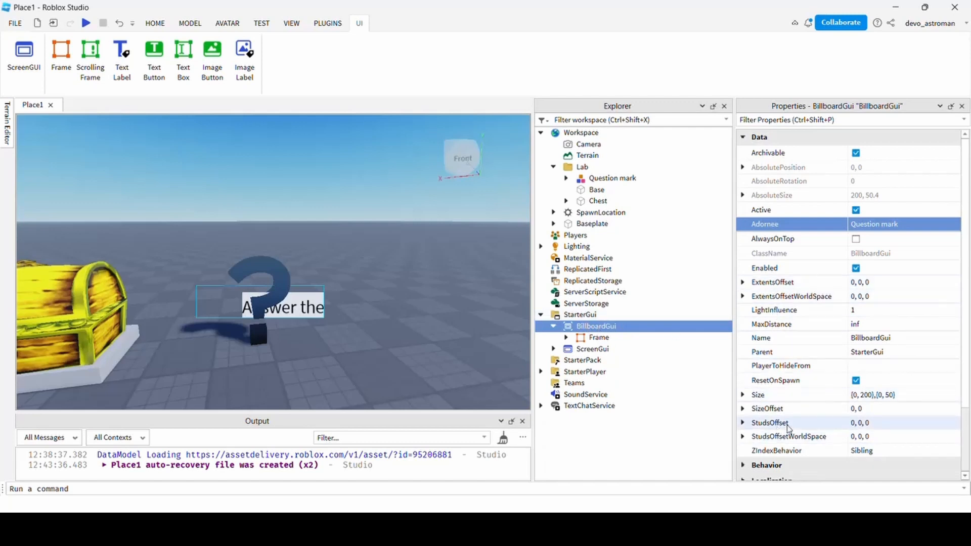
# Set the BillboardGui's StudsOffset Y value to 8, making it 0, 8, 0.
pyautogui.click(743, 423)
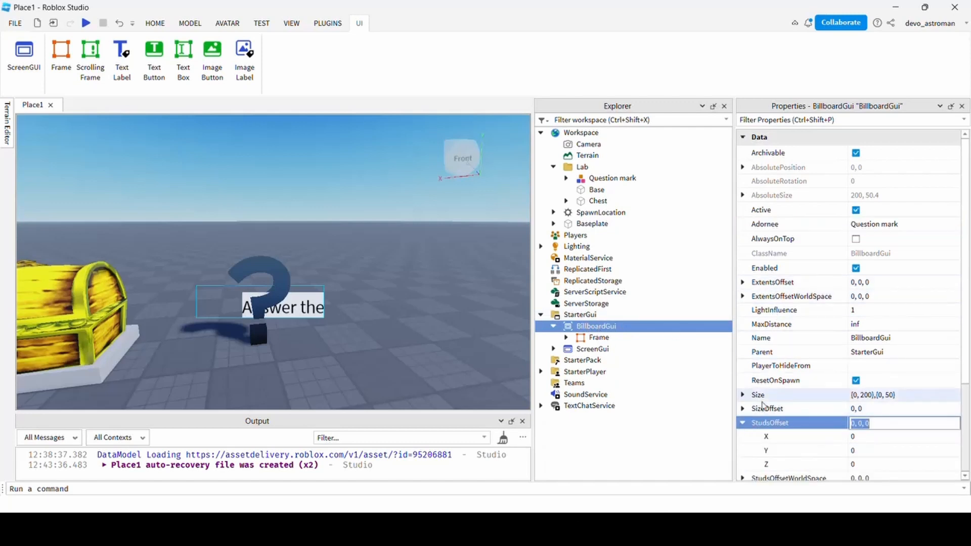
pyautogui.scroll(-2, 859, 374)
pyautogui.click(863, 368)
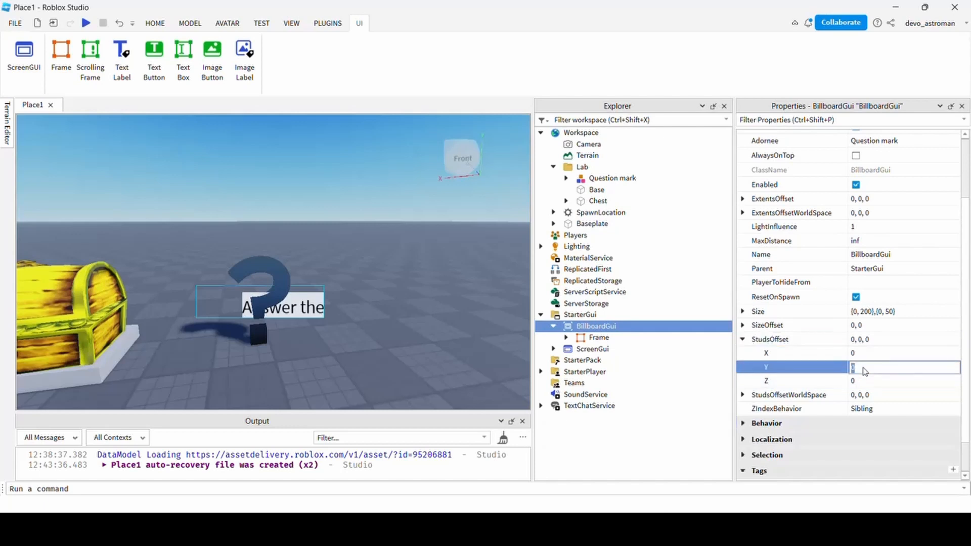
pyautogui.press('Return')
pyautogui.click(863, 368)
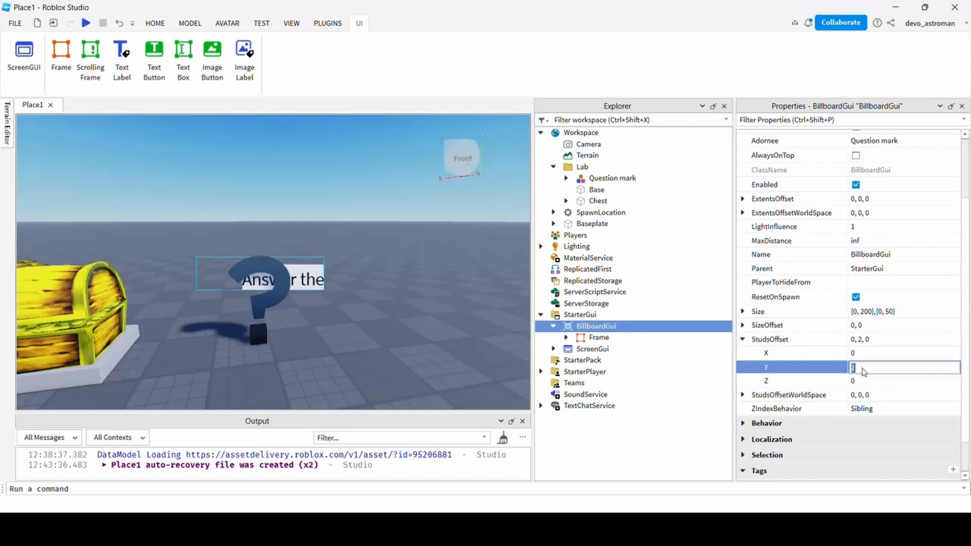
pyautogui.press('Return')
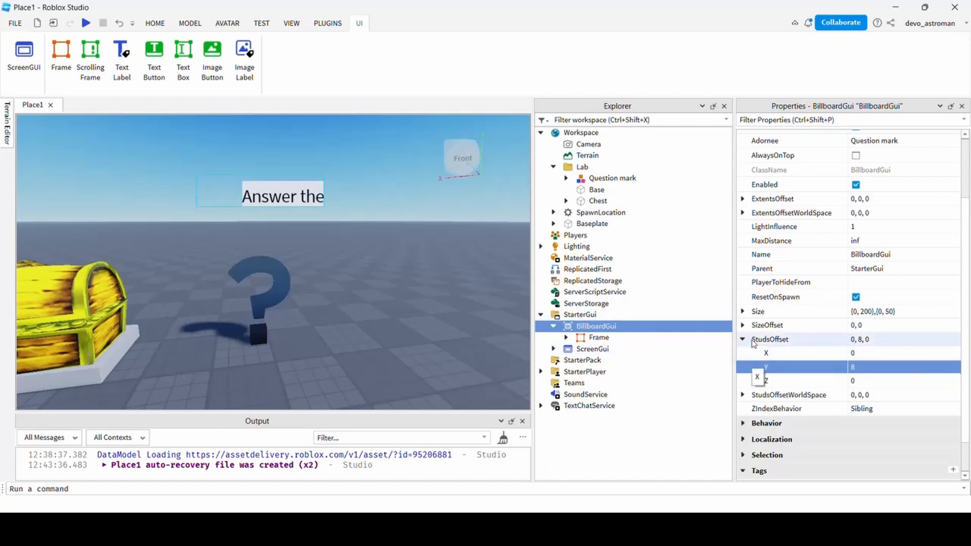
# Set the BillboardGui's Size to {10,0},{10,0} with zero pixel offsets.
pyautogui.click(744, 313)
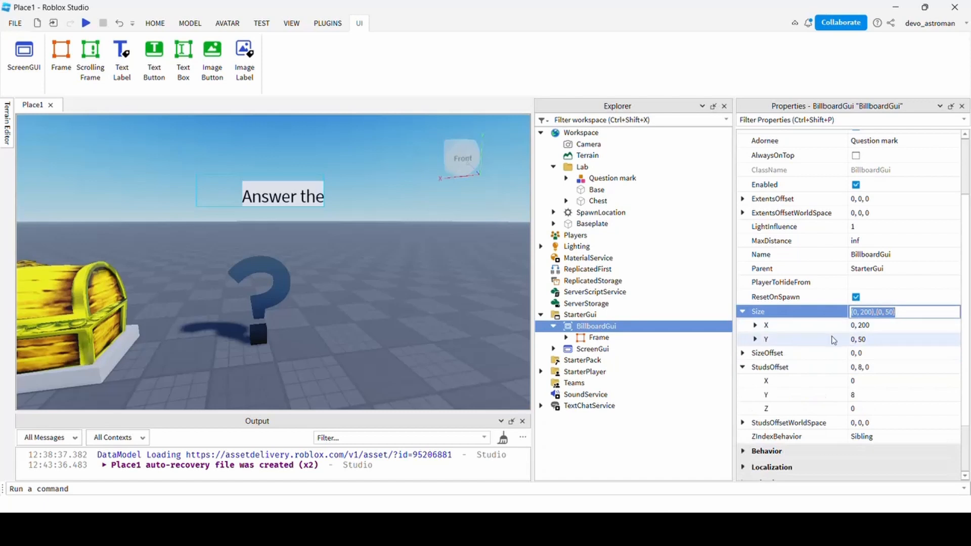
pyautogui.click(756, 325)
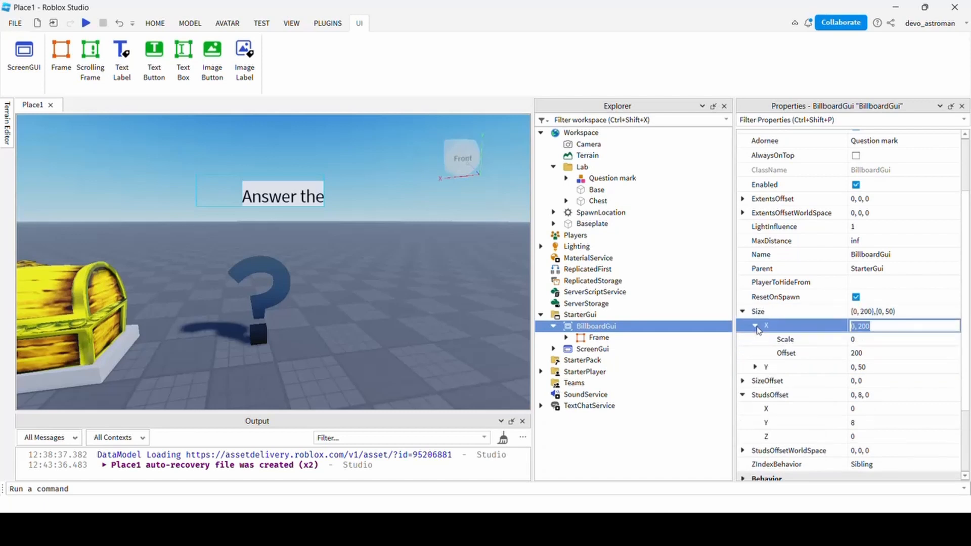
pyautogui.click(867, 351)
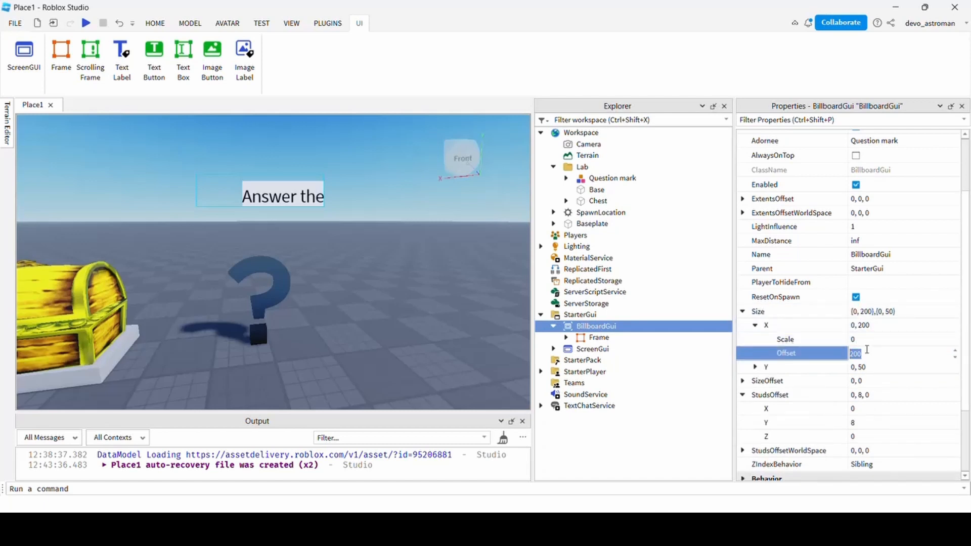
pyautogui.write('0')
pyautogui.click(866, 339)
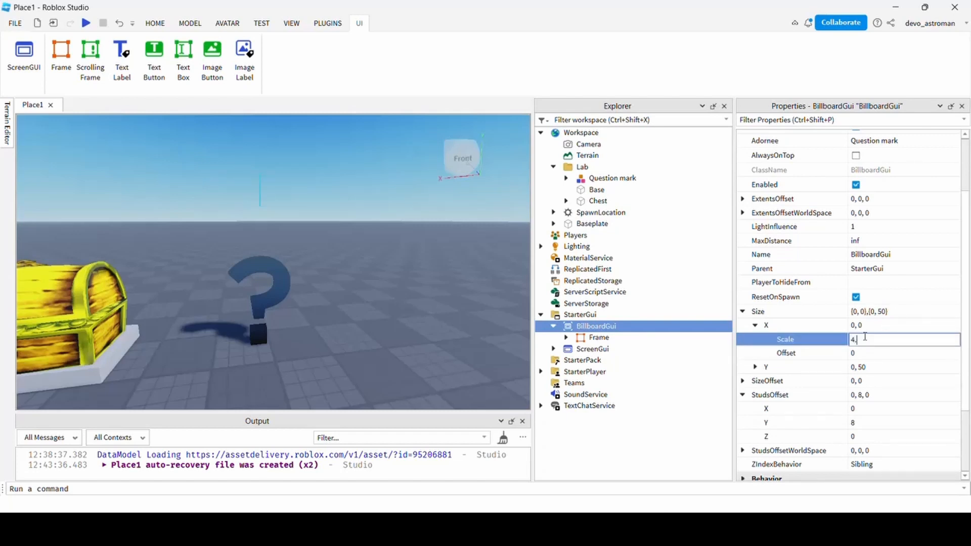
pyautogui.press('Return')
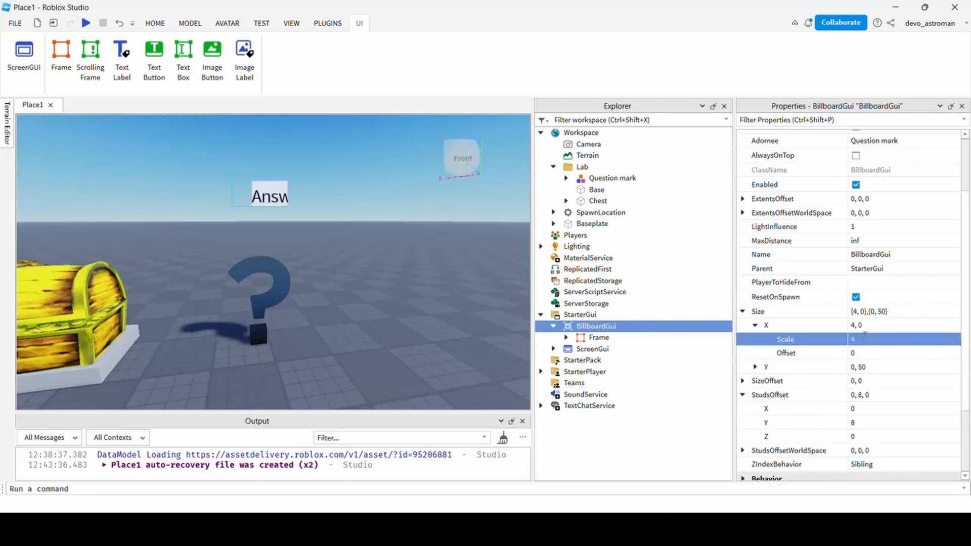
pyautogui.click(864, 339)
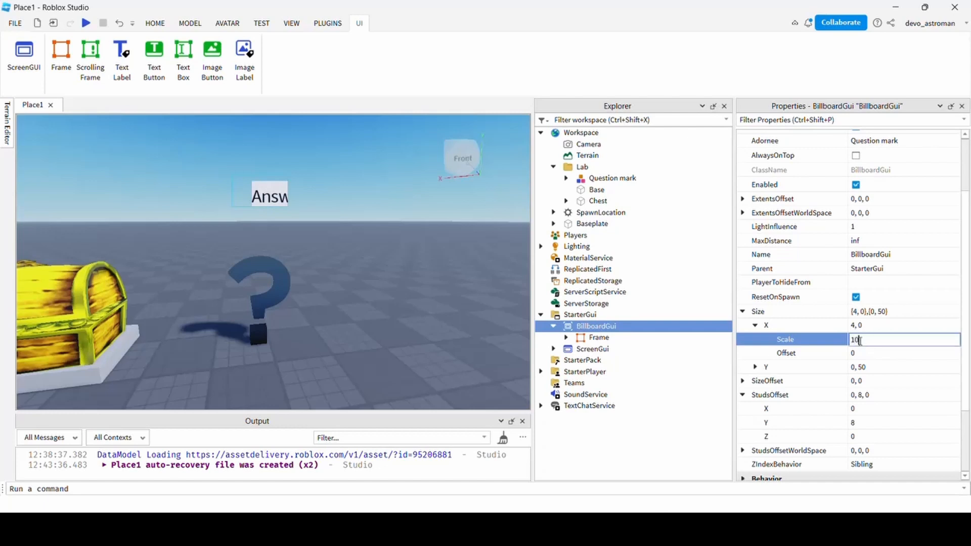
pyautogui.press('Return')
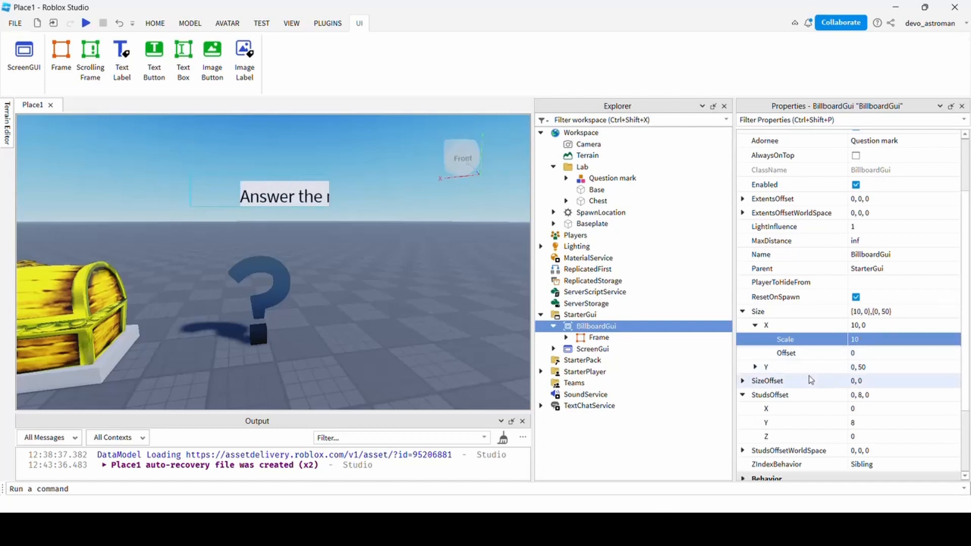
pyautogui.click(755, 367)
pyautogui.click(875, 395)
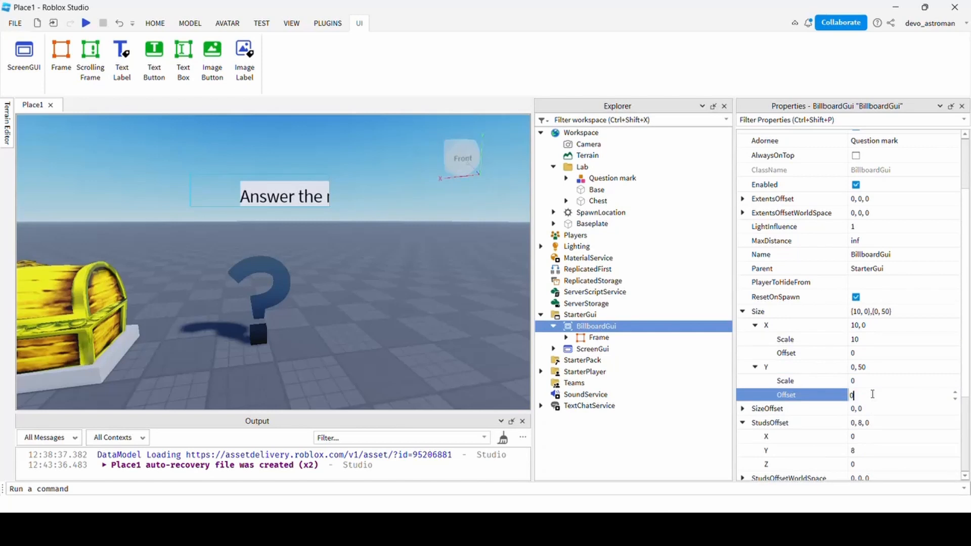
pyautogui.write('0')
pyautogui.click(870, 383)
pyautogui.write('10')
pyautogui.press('Return')
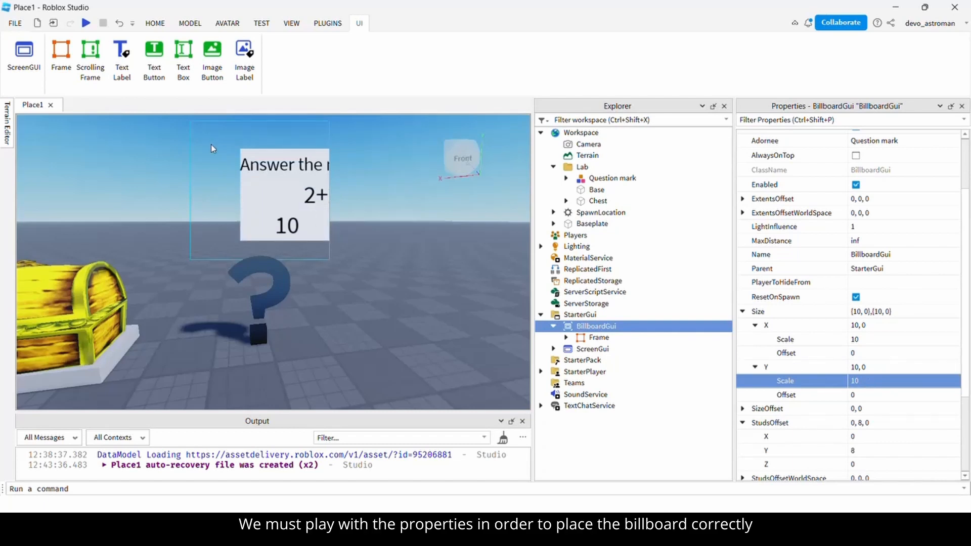
pyautogui.click(595, 338)
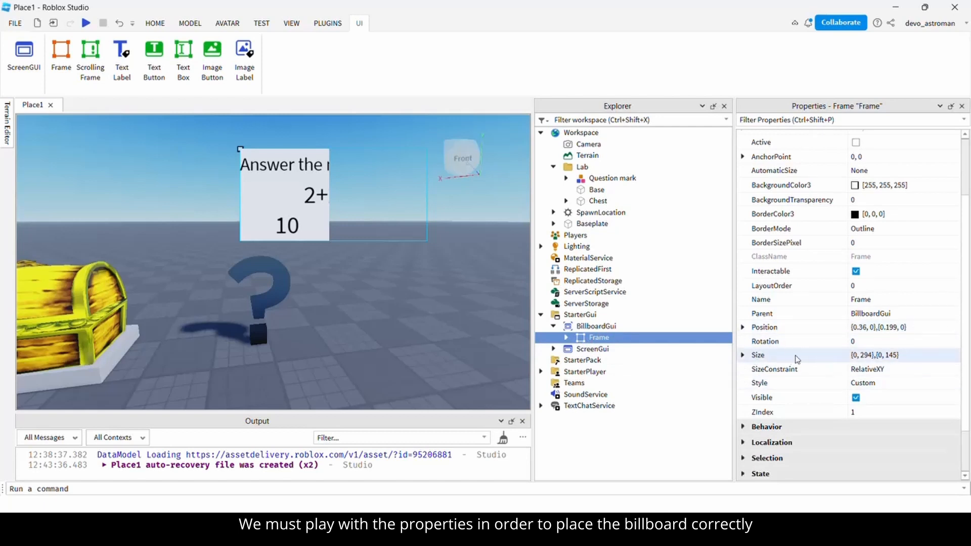
# Set the billboard quiz Frame's Size to {1,0},{1,0} with no pixel offsets.
pyautogui.click(742, 355)
pyautogui.click(755, 369)
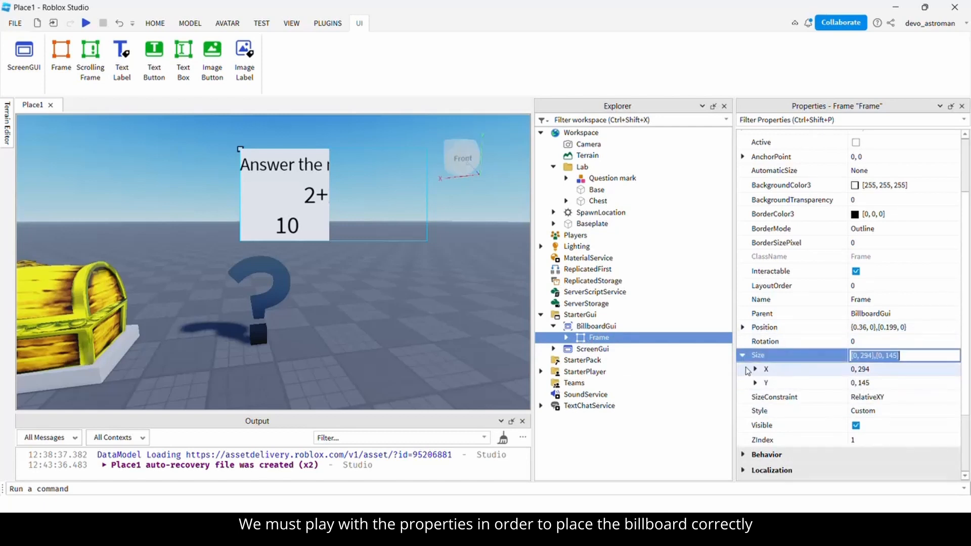
pyautogui.click(873, 397)
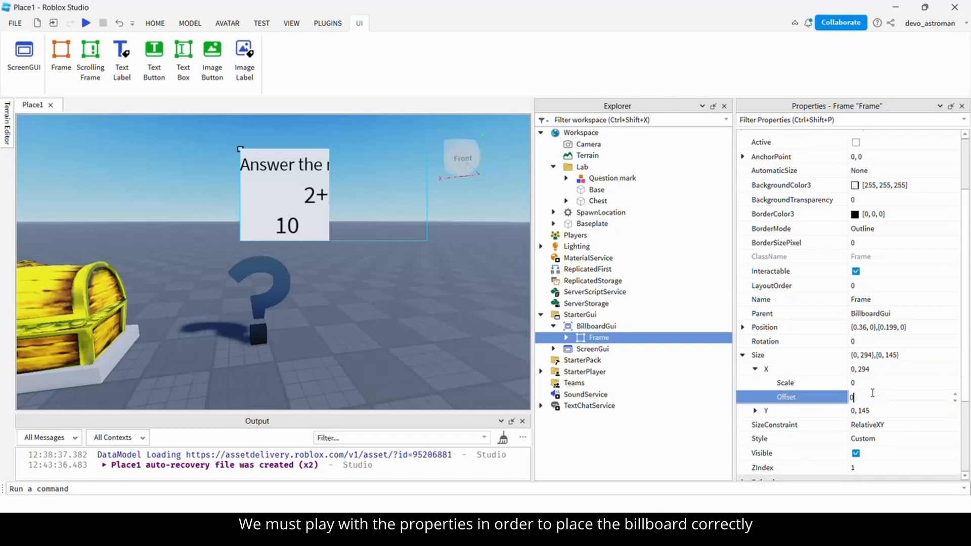
pyautogui.click(871, 383)
pyautogui.press('Return')
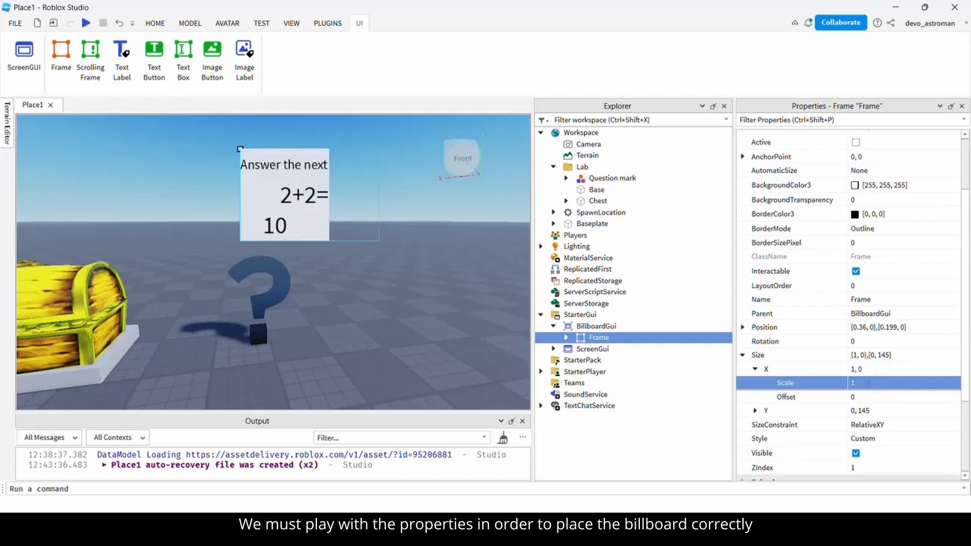
pyautogui.click(756, 411)
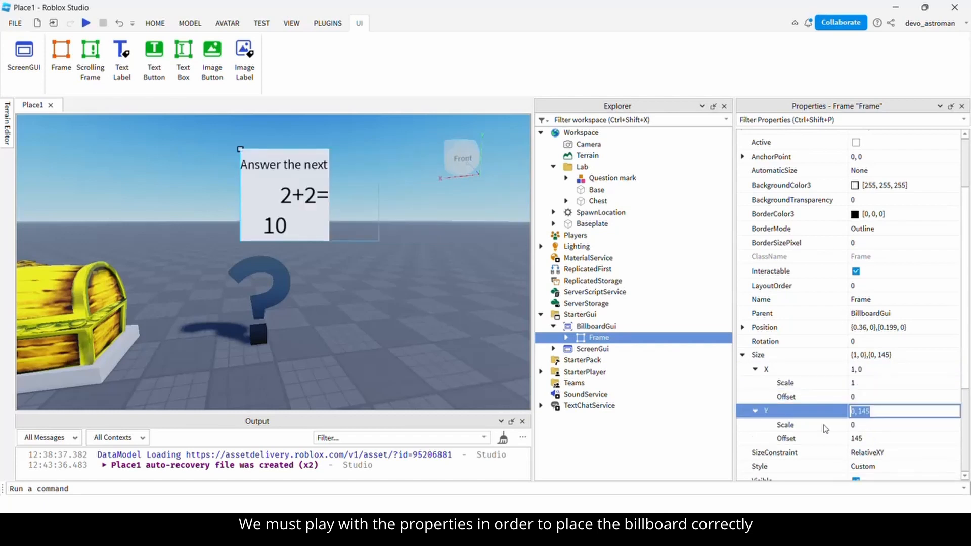
pyautogui.click(860, 438)
pyautogui.write('0')
pyautogui.click(866, 426)
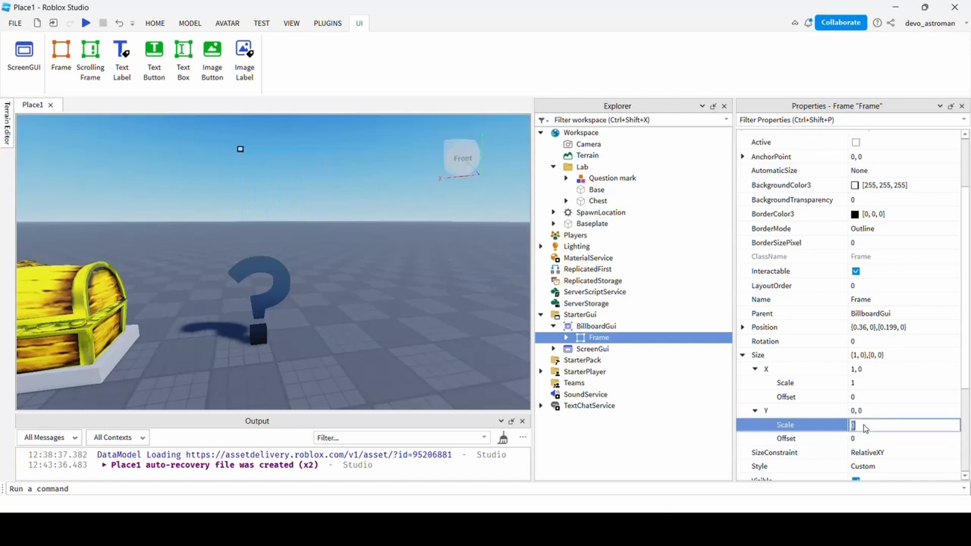
pyautogui.press('Return')
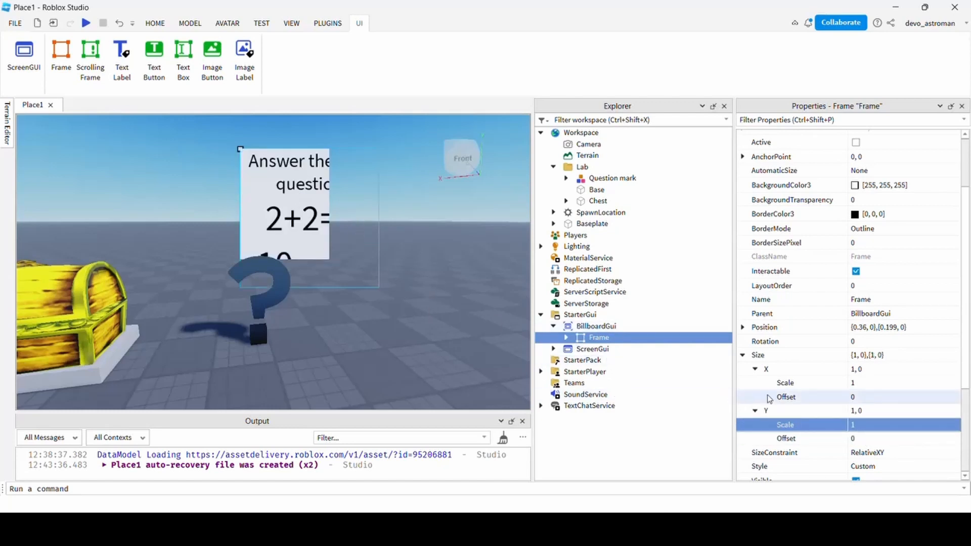
# Set the quiz Frame's Position to {0,0},{0,0} so it fills the billboard.
pyautogui.scroll(-2, 768, 394)
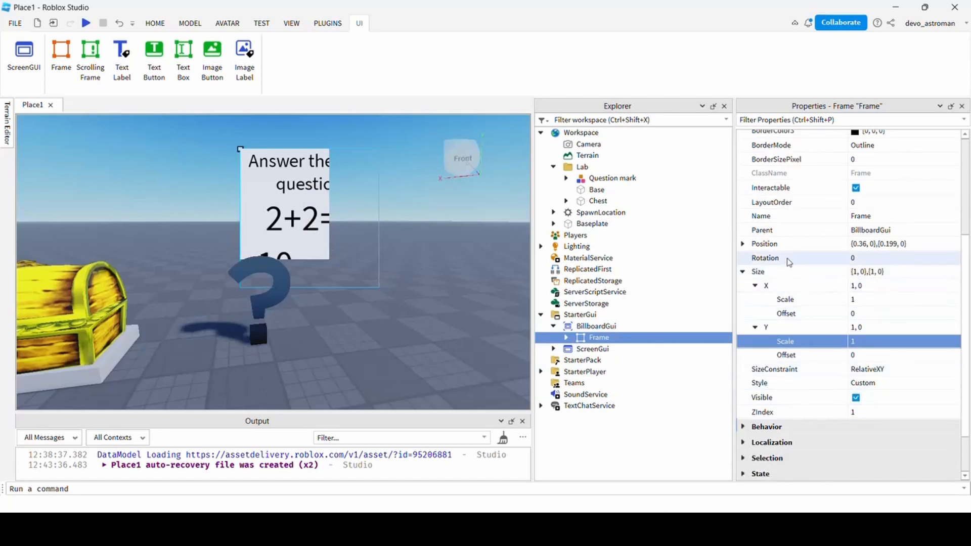
pyautogui.click(744, 246)
pyautogui.click(755, 258)
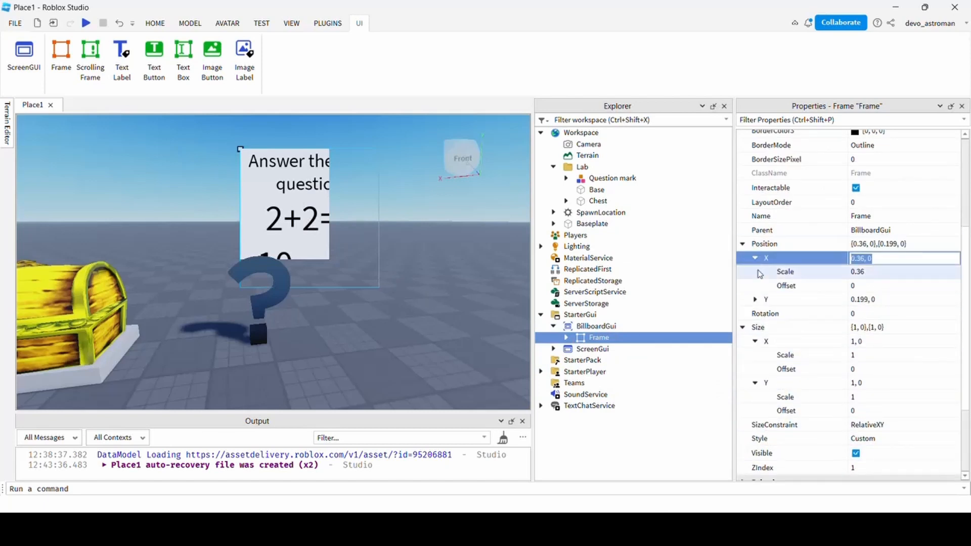
pyautogui.click(874, 274)
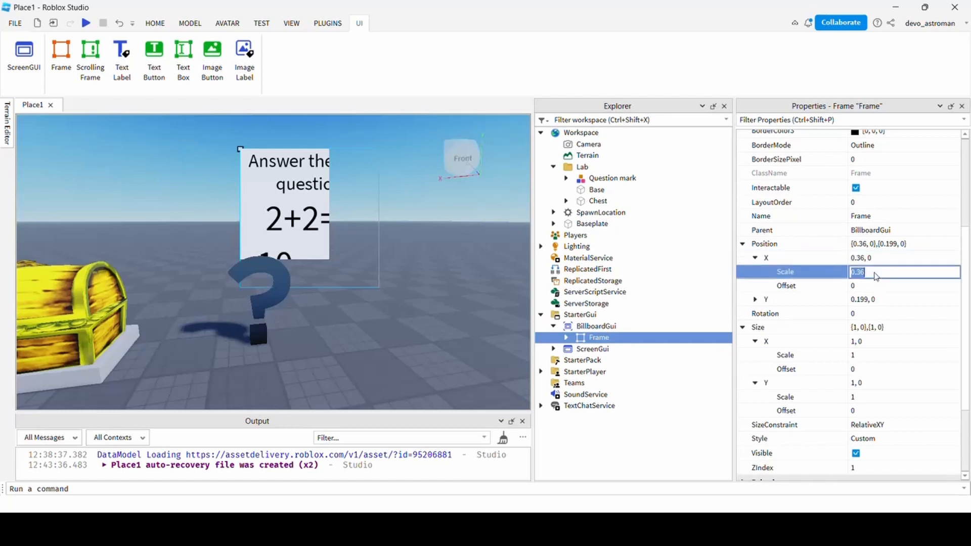
pyautogui.press('Tab')
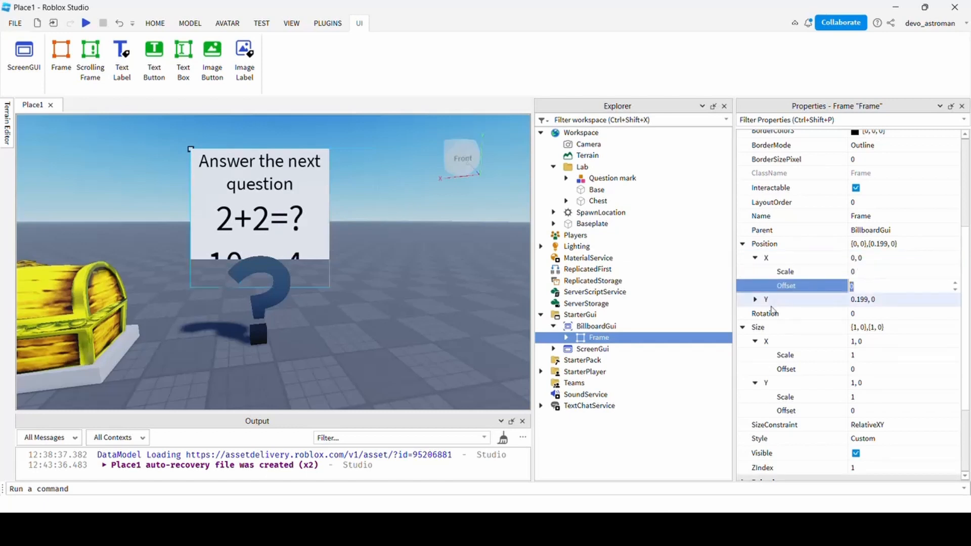
pyautogui.click(755, 300)
pyautogui.click(873, 314)
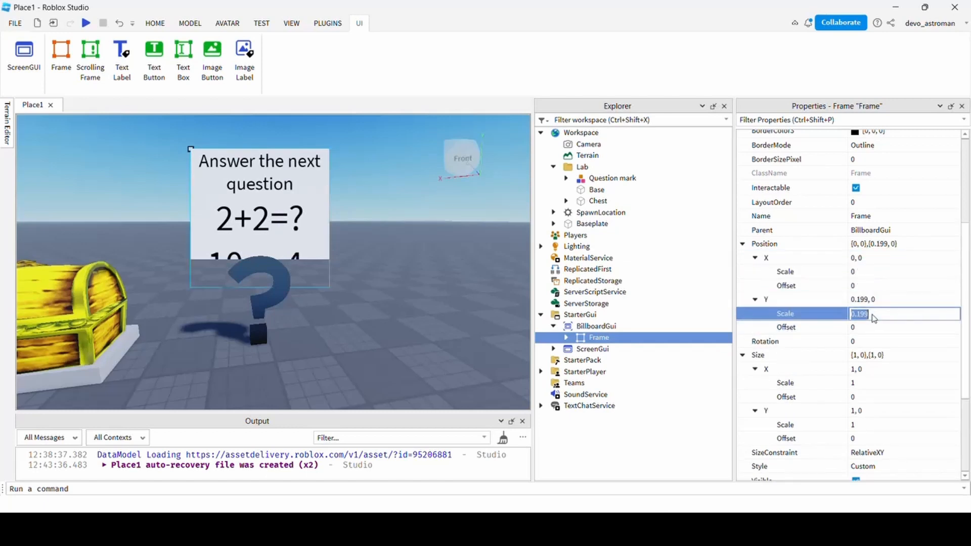
pyautogui.write('0')
pyautogui.press('Return')
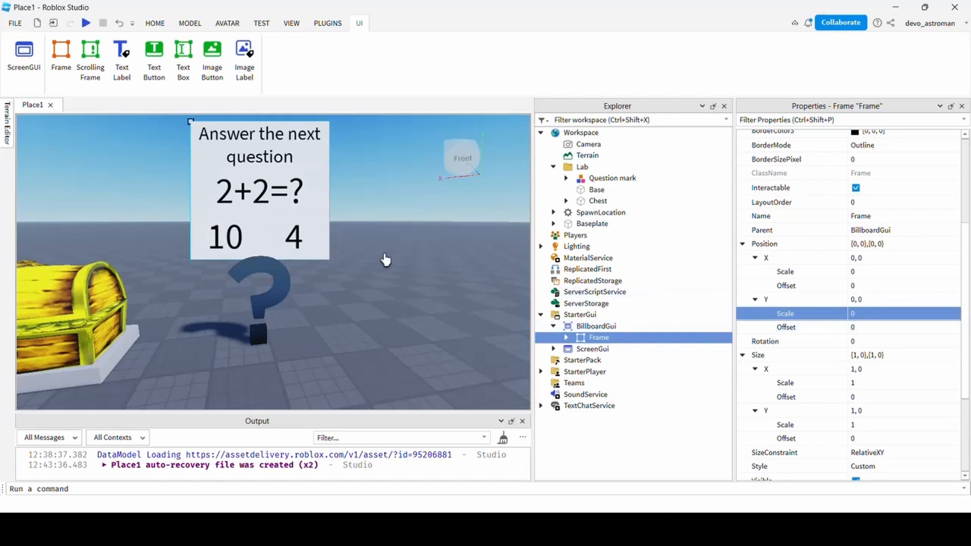
pyautogui.moveTo(385, 260); pyautogui.dragTo(393, 288, button='middle')
pyautogui.moveTo(393, 288); pyautogui.dragTo(392, 285, button='right')
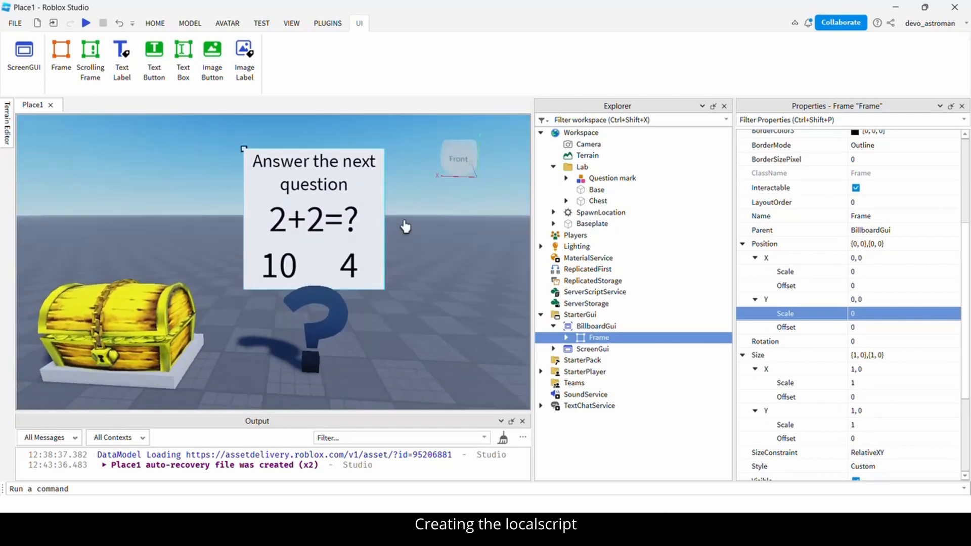
# Expand Frame, insert a LocalScript under its Button container, and dock the script editor beside the 3D view.
pyautogui.click(566, 338)
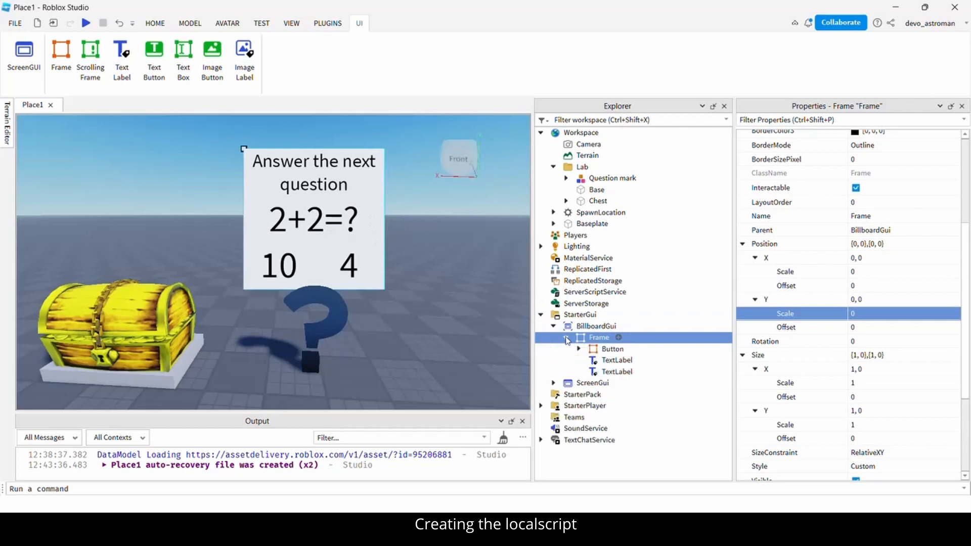
pyautogui.click(610, 349)
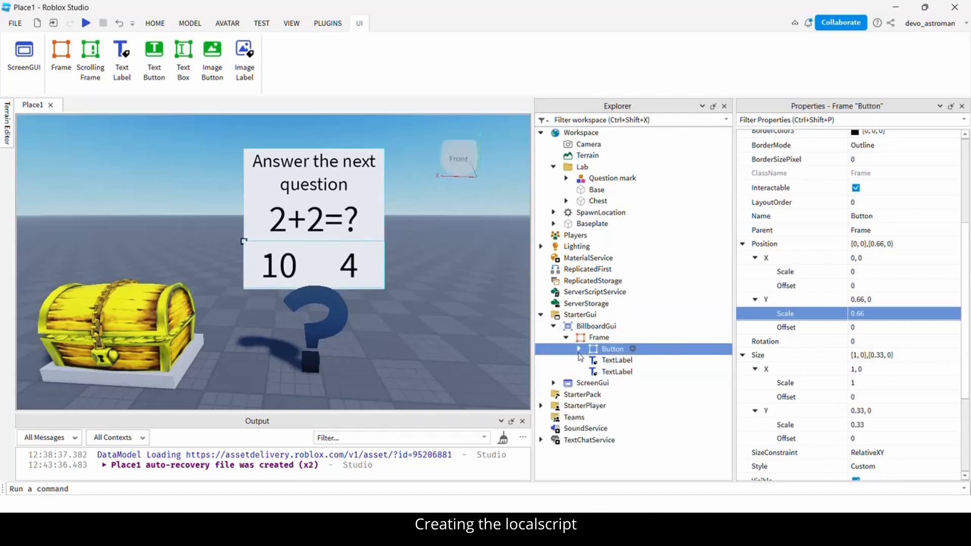
pyautogui.click(579, 349)
pyautogui.click(632, 349)
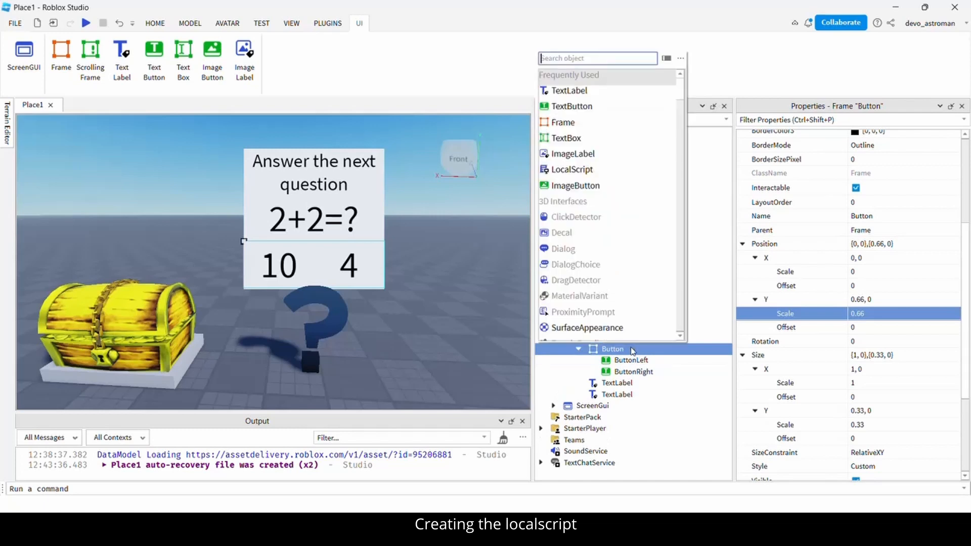
pyautogui.write('loc')
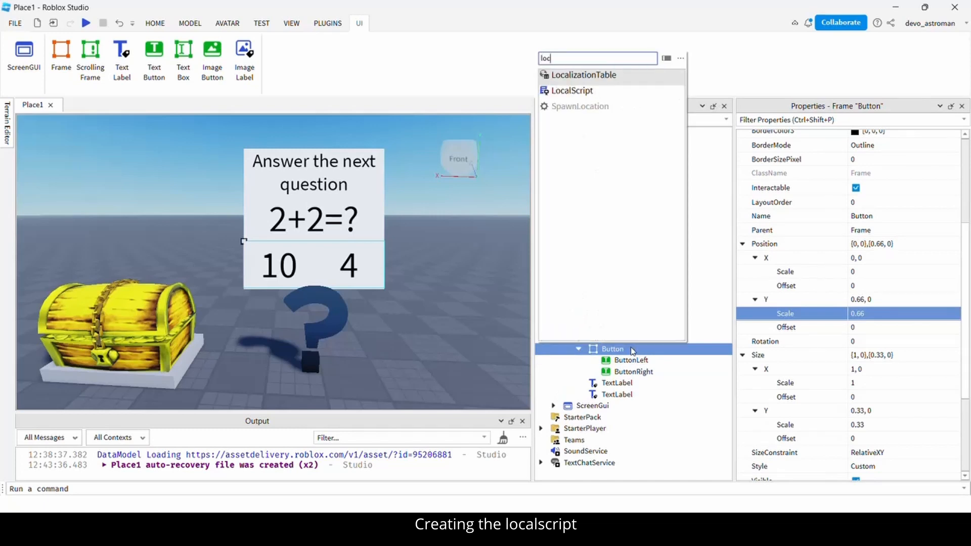
pyautogui.click(582, 91)
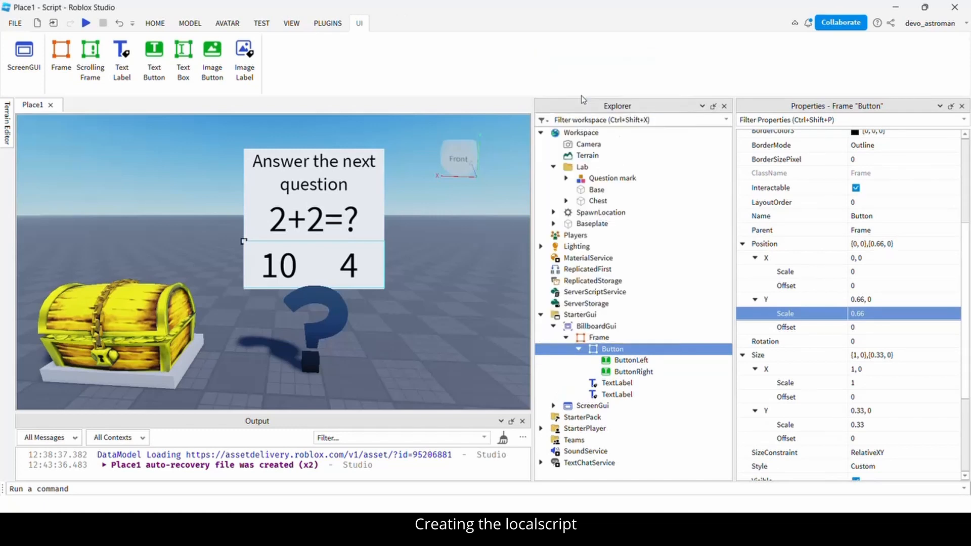
pyautogui.moveTo(109, 106); pyautogui.dragTo(303, 257)
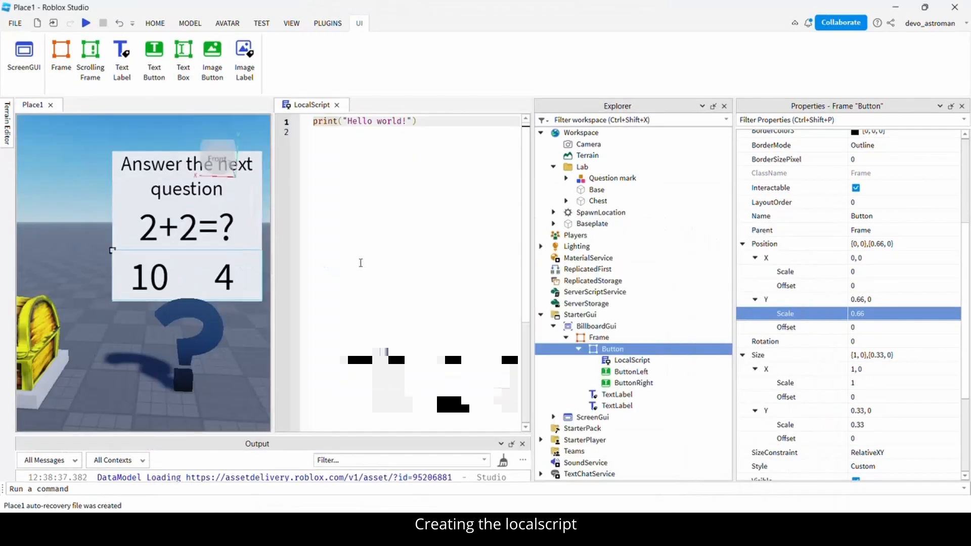
pyautogui.moveTo(533, 244); pyautogui.dragTo(573, 243)
# Clear the sample code, start a Button variable, and rename the Button container to Buttons.
pyautogui.click(437, 145)
pyautogui.hotkey('ctrl', 'a')
pyautogui.press('BackSpace')
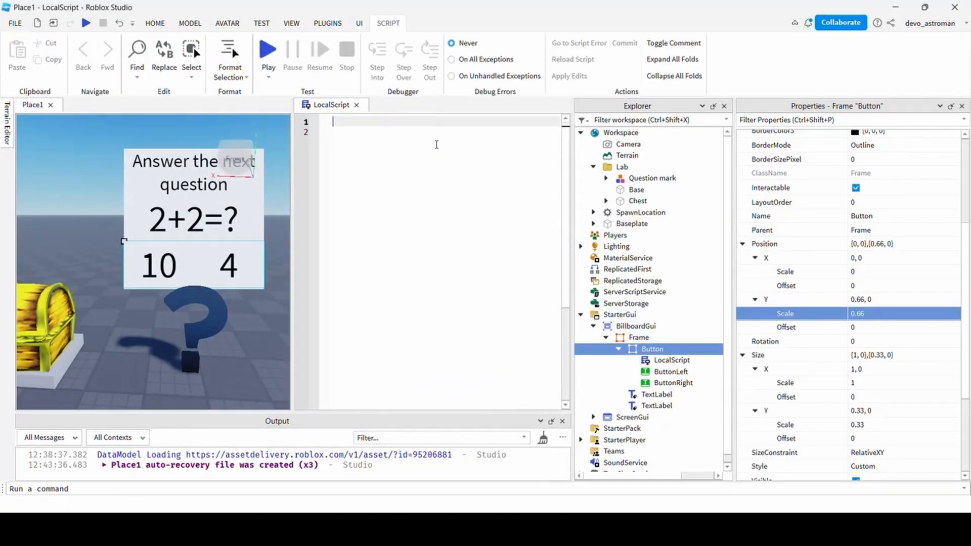
pyautogui.click(429, 174)
pyautogui.write('local Button =')
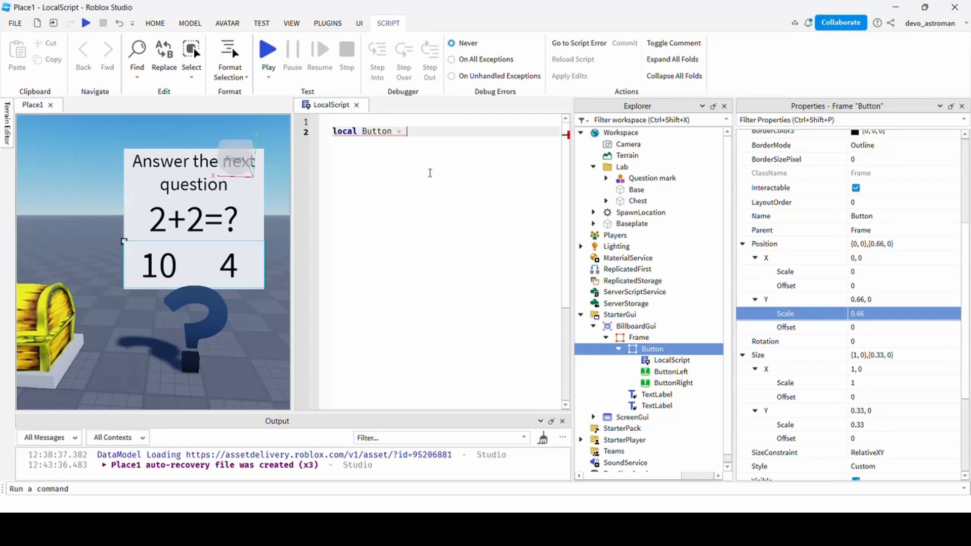
pyautogui.doubleClick(667, 350)
pyautogui.click(667, 350)
pyautogui.write('s')
pyautogui.press('Return')
# Set Buttons to script.Parent and define local ButtonLeft = Buttons.ButtonLeft.
pyautogui.write('script.Parent')
pyautogui.press('Return')
pyautogui.write('local But')
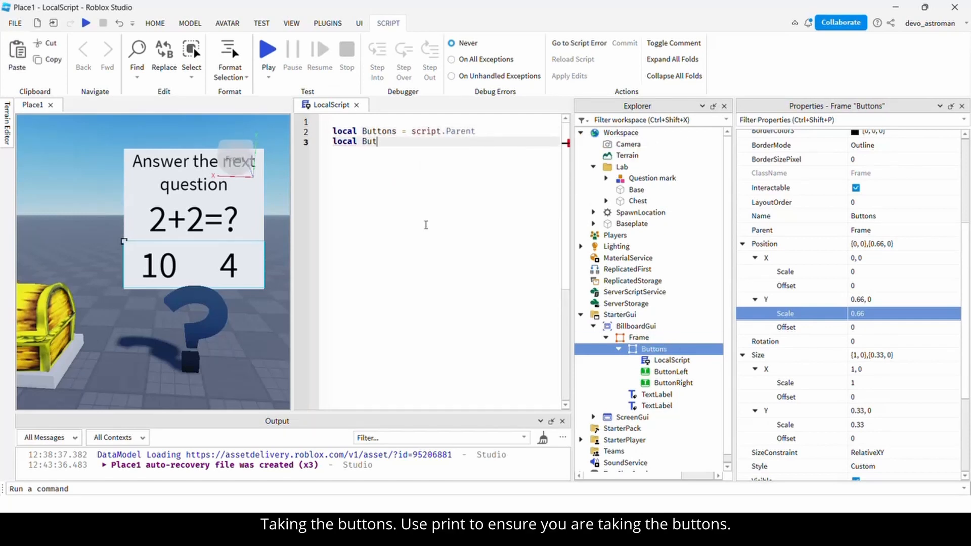
pyautogui.write('tonLeft= Buttons.ButtonLeft= Buttons.')
pyautogui.press('Return')
# Duplicate that line to define local ButtonRight = Buttons.ButtonRight.
pyautogui.press('Up')
pyautogui.hotkey('shift', 'End')
pyautogui.hotkey('ctrl', 'c')
pyautogui.press('Down')
pyautogui.hotkey('ctrl', 'v')
pyautogui.hotkey('ctrl', 'shift', 'Left')
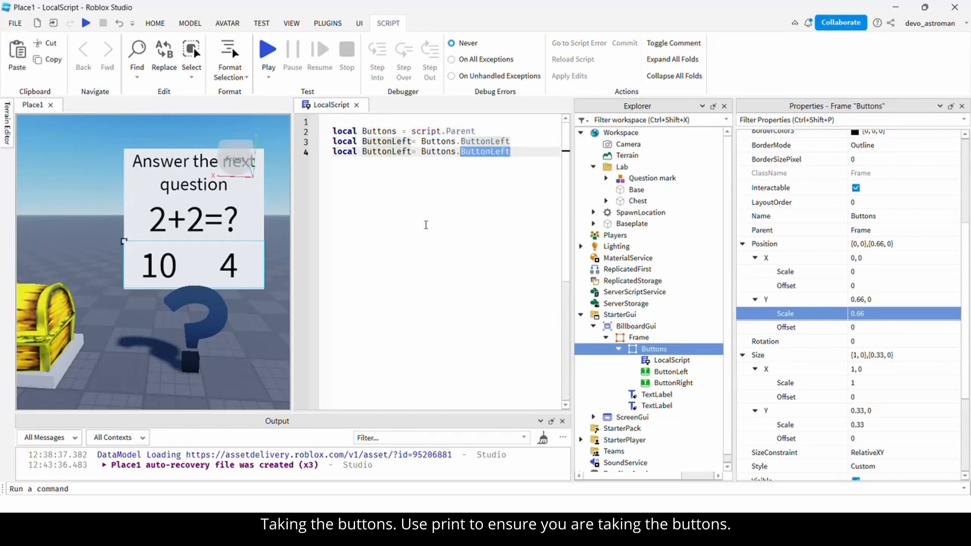
pyautogui.write('ButtonRight')
pyautogui.hotkey('ctrl', 'Left')
pyautogui.hotkey('ctrl', 'Left')
pyautogui.hotkey('ctrl', 'Left')
pyautogui.hotkey('ctrl', 'Left')
pyautogui.hotkey('ctrl', 'shift', 'Left')
pyautogui.write('ButtonRight')
# Add print(ButtonLeft) and print(ButtonRight) and run a test to check both buttons are found.
pyautogui.press('Return')
pyautogui.press('Return')
pyautogui.write('print(')
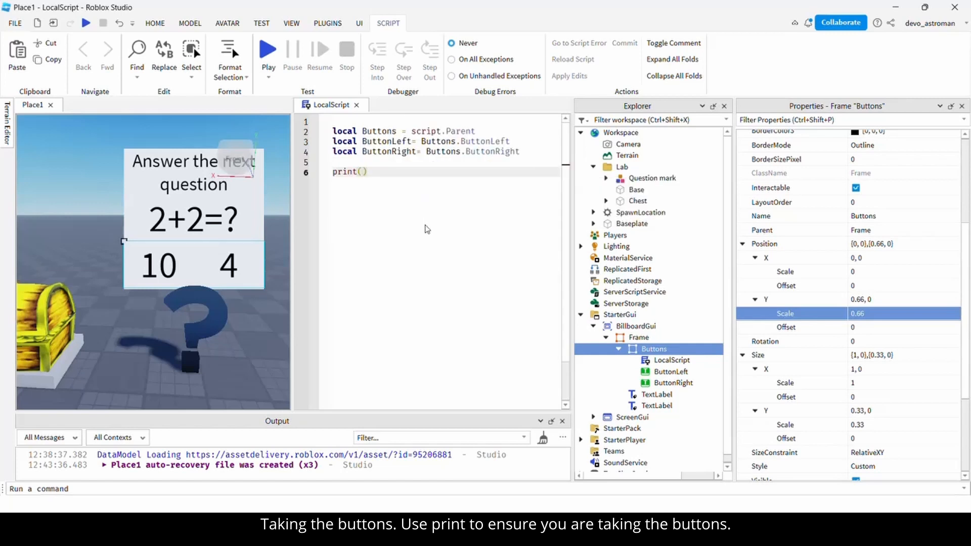
pyautogui.write('ButtonLeft')
pyautogui.press('End')
pyautogui.press('Return')
pyautogui.write('print(ButtonRight')
pyautogui.click(268, 50)
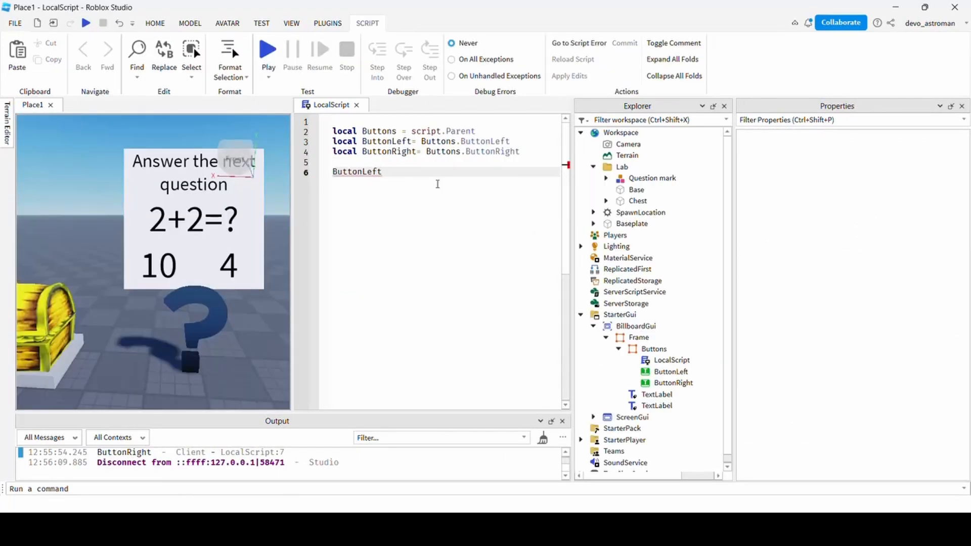
# Connect ButtonLeft.Activated to a function that prints "Left".
pyautogui.write(':ac')
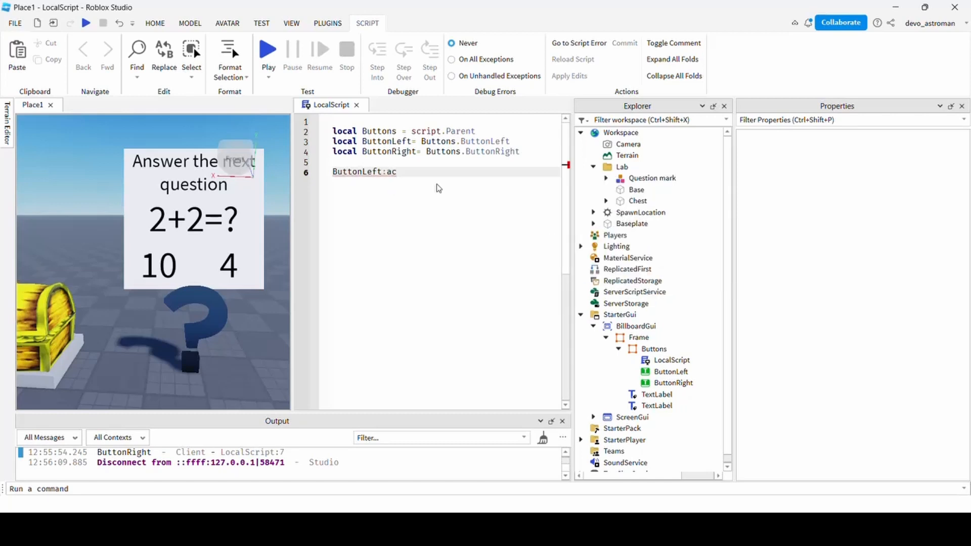
pyautogui.press('BackSpace')
pyautogui.write('.Ac')
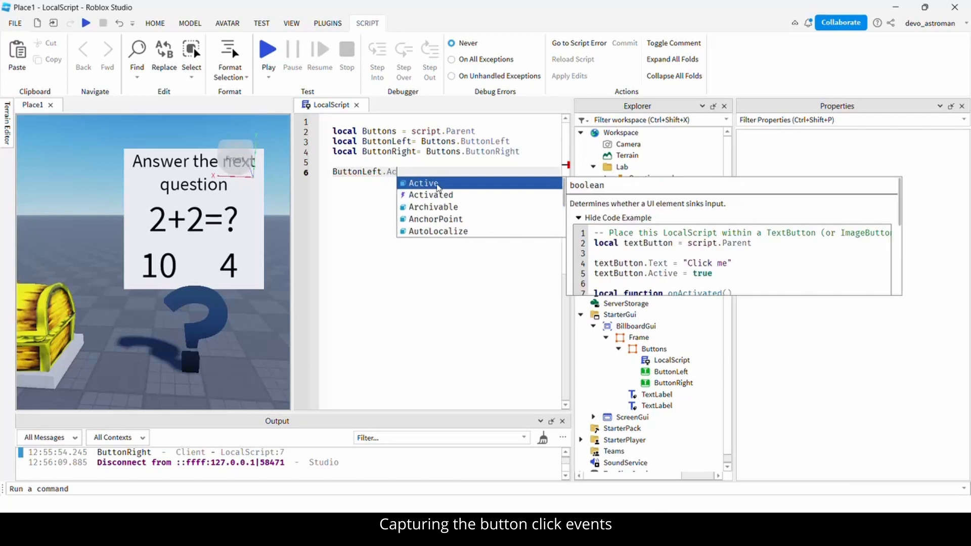
pyautogui.press('Down')
pyautogui.press('Return')
pyautogui.write(':Connect()')
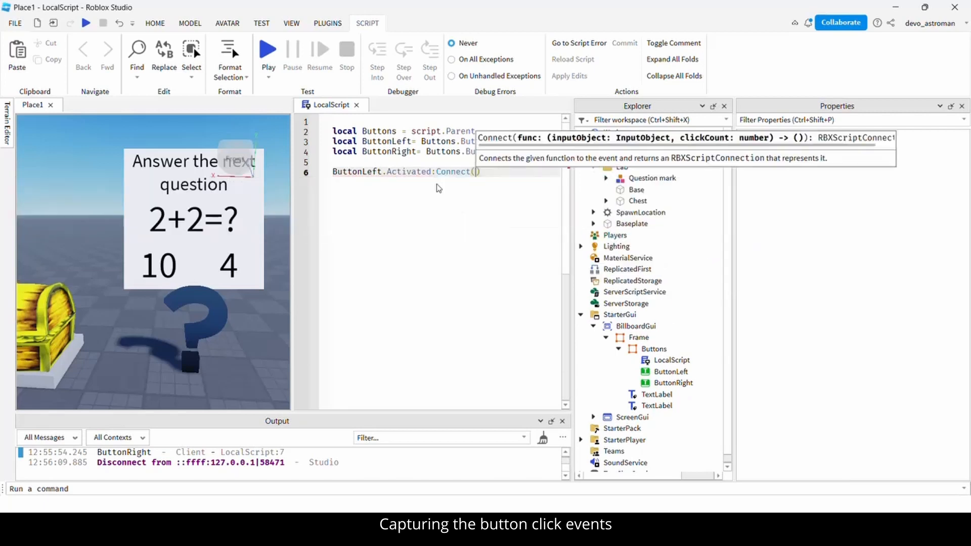
pyautogui.write('function()')
pyautogui.press('Return')
pyautogui.press('Return')
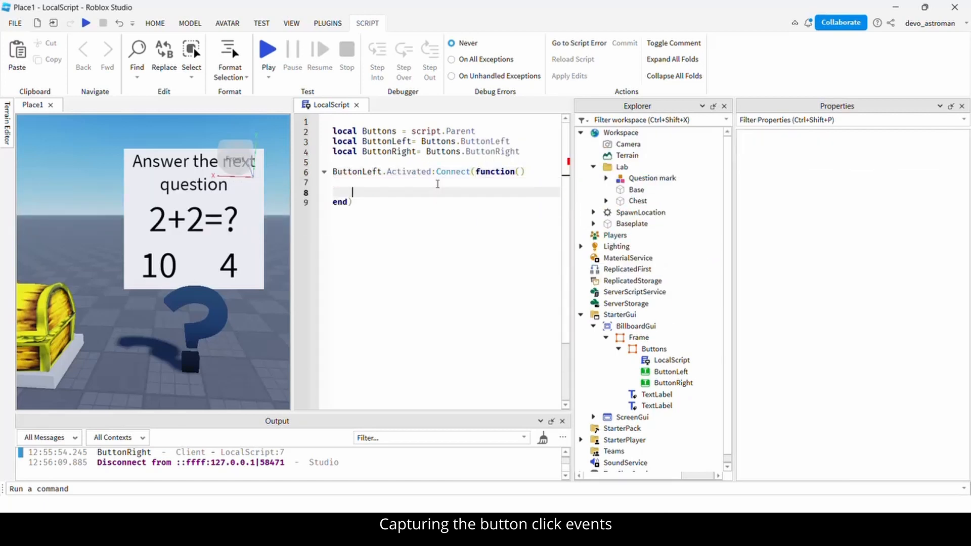
pyautogui.click(438, 184)
pyautogui.write('print("Left")')
# Duplicate the handler for ButtonRight so its Activated event prints "Right".
pyautogui.press('Up')
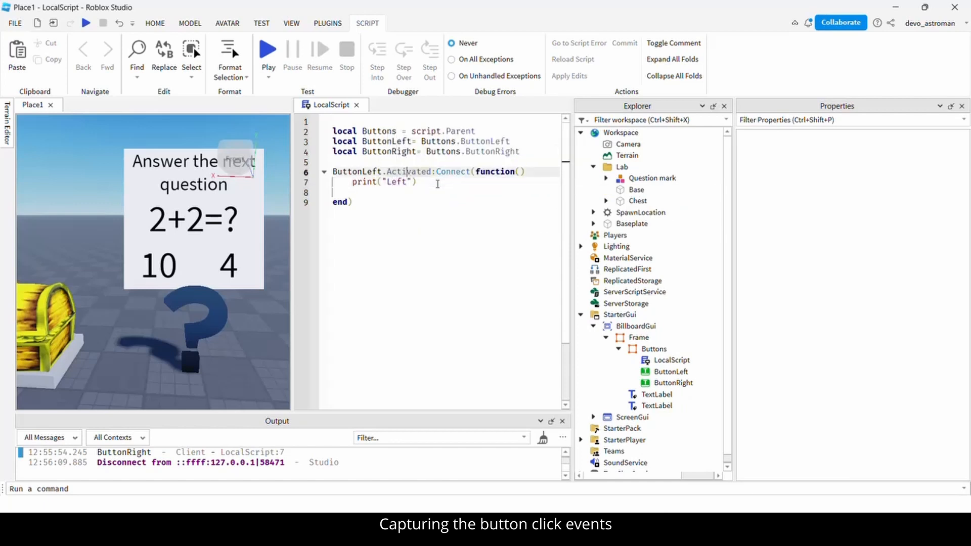
pyautogui.press('Home')
pyautogui.hotkey('shift', 'Down')
pyautogui.hotkey('shift', 'Down')
pyautogui.hotkey('shift', 'Down')
pyautogui.hotkey('shift', 'End')
pyautogui.hotkey('ctrl', 'c')
pyautogui.press('Right')
pyautogui.press('Return')
pyautogui.press('Return')
pyautogui.hotkey('ctrl', 'v')
pyautogui.click(363, 223)
pyautogui.hotkey('ctrl', 'shift', 'Right')
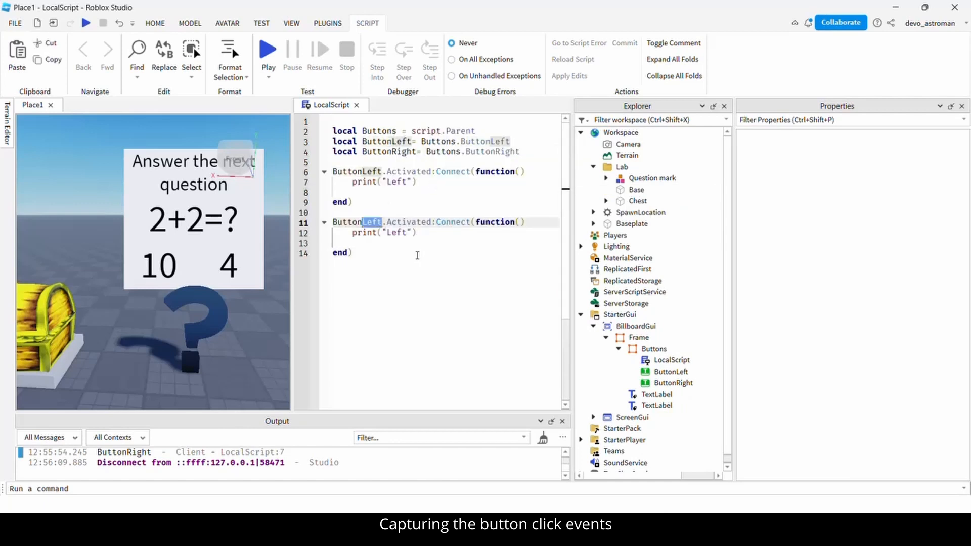
pyautogui.write('Right')
pyautogui.click(425, 261)
pyautogui.moveTo(362, 223); pyautogui.dragTo(388, 224)
pyautogui.click(393, 230)
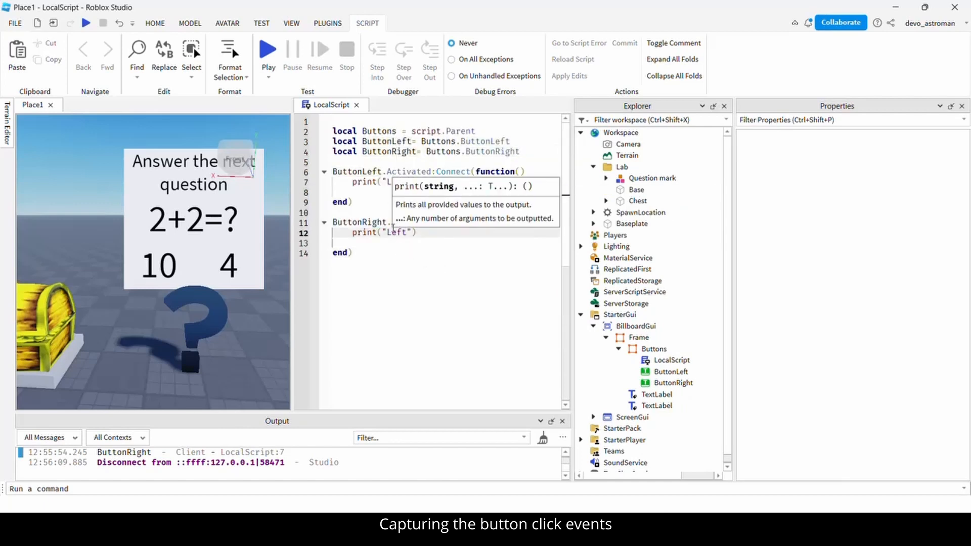
pyautogui.doubleClick(394, 232)
pyautogui.hotkey('ctrl', 'v')
pyautogui.click(447, 275)
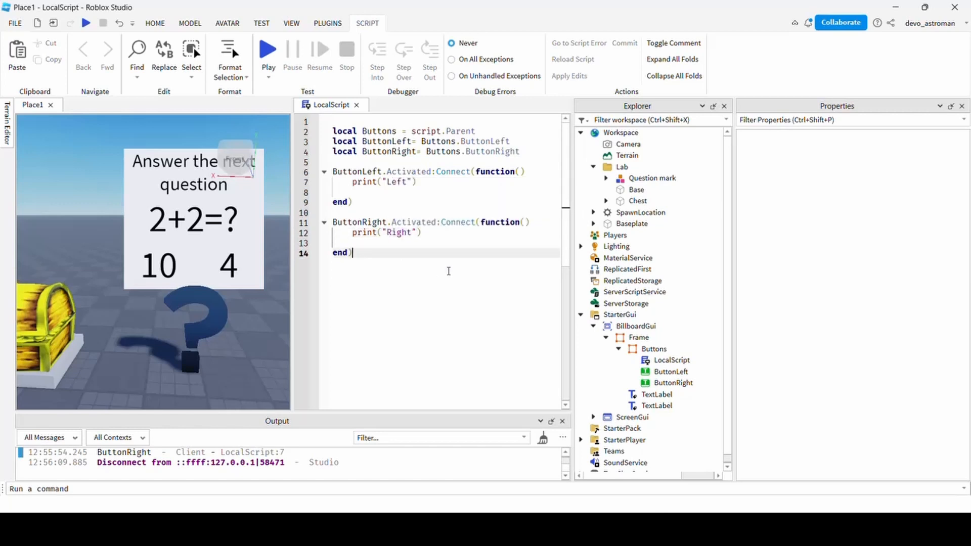
# Playtest by clicking the 4 and 10 answers to log Right and Left in Output, then stop.
pyautogui.click(268, 50)
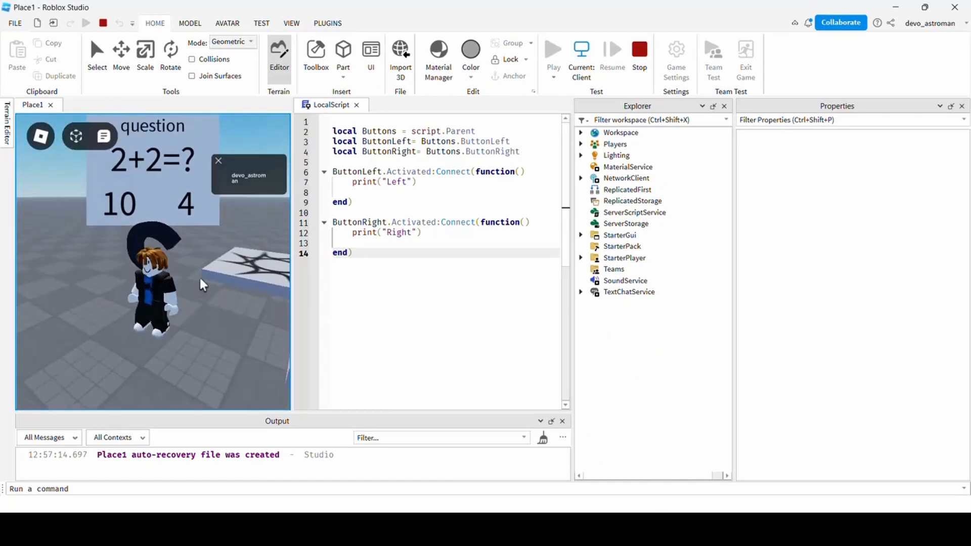
pyautogui.click(190, 212)
pyautogui.click(191, 214)
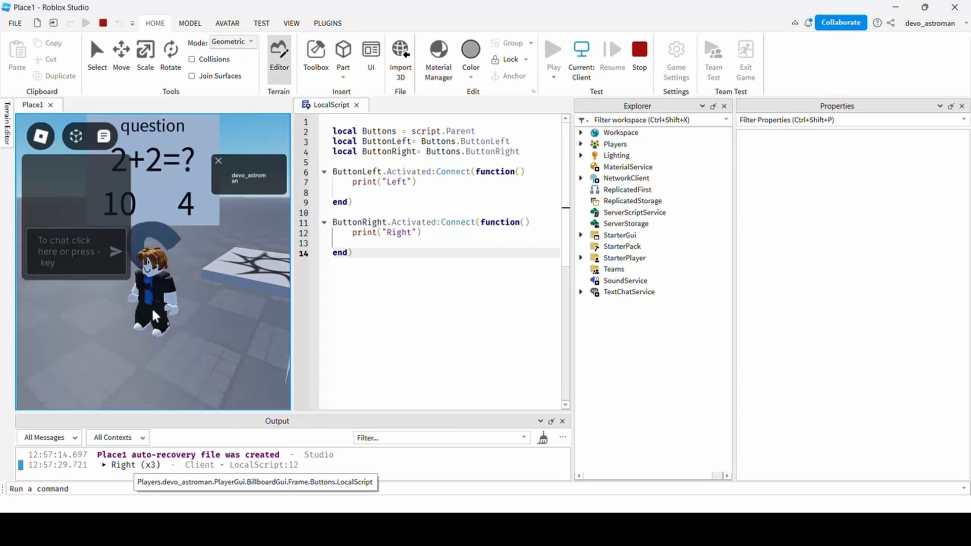
pyautogui.click(143, 215)
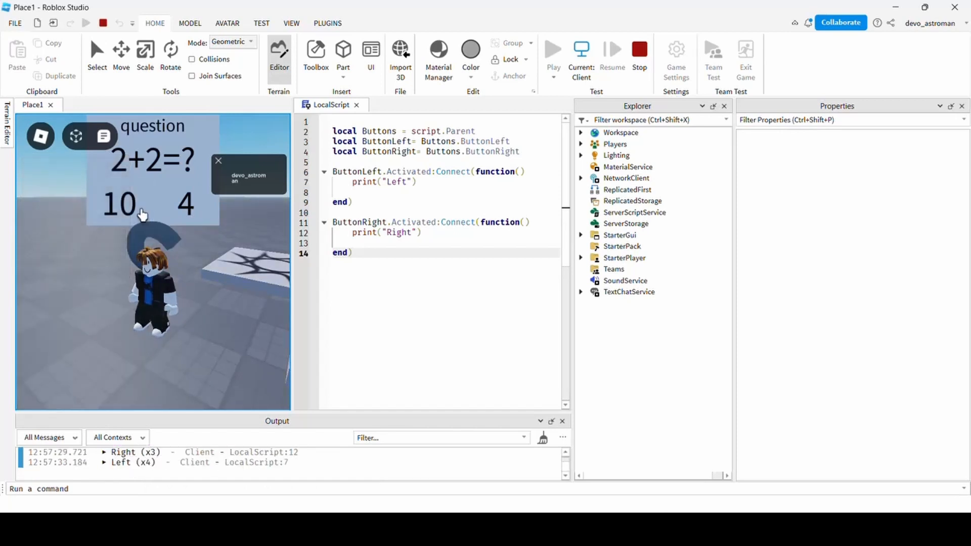
pyautogui.doubleClick(141, 210)
pyautogui.moveTo(141, 330); pyautogui.dragTo(141, 330, button='right')
pyautogui.click(632, 58)
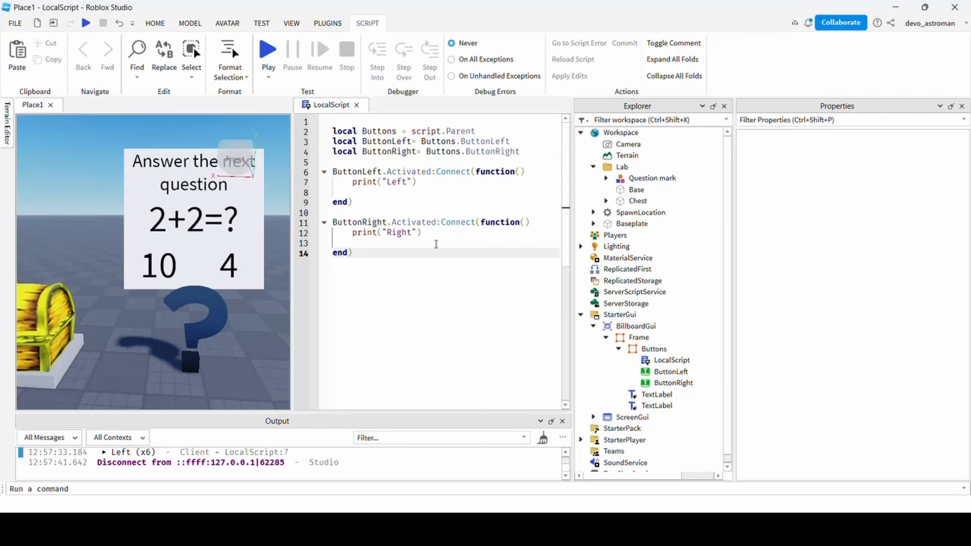
# Insert an ObjectValue under Buttons and rename it ChestValue.
pyautogui.scroll(-5, 113, 287)
pyautogui.moveTo(178, 318); pyautogui.dragTo(218, 286, button='right')
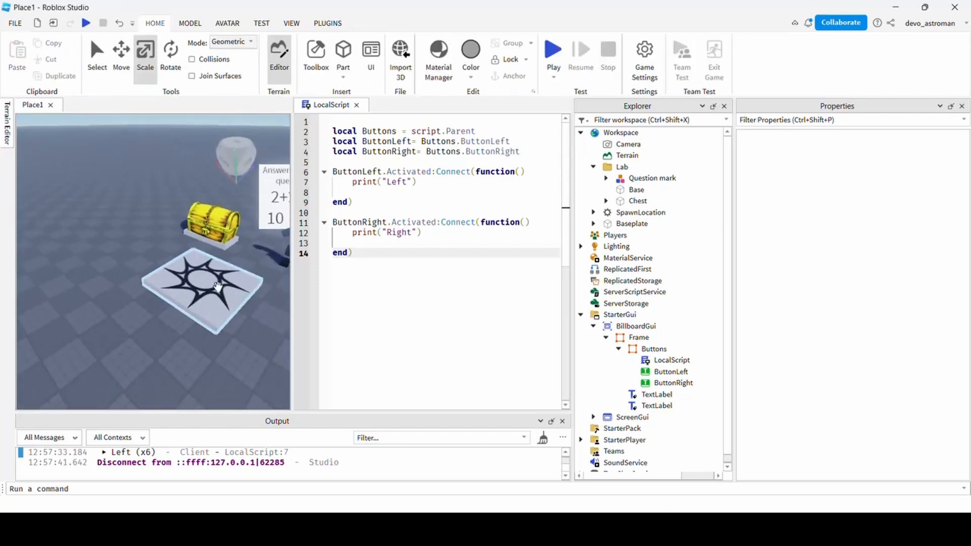
pyautogui.moveTo(208, 275); pyautogui.dragTo(159, 338)
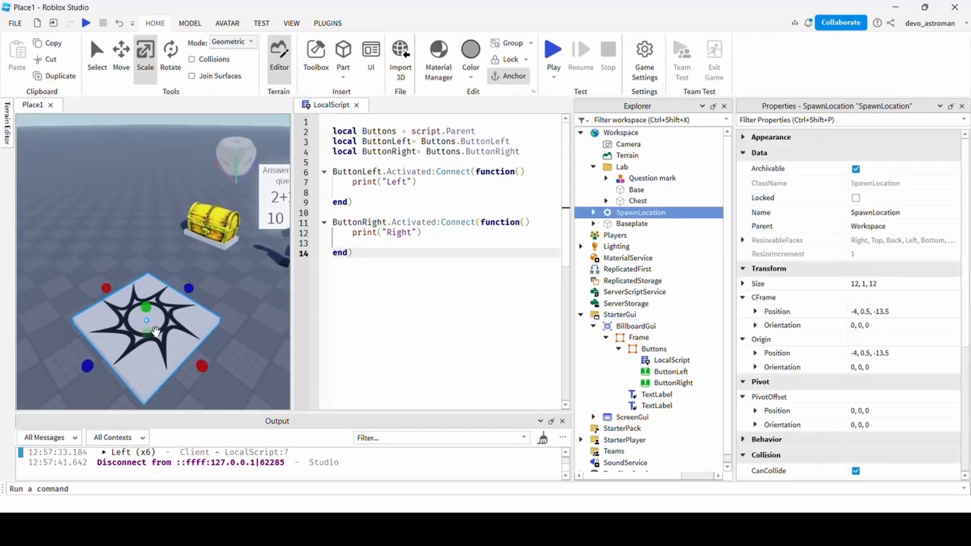
pyautogui.moveTo(159, 338); pyautogui.dragTo(163, 312, button='right')
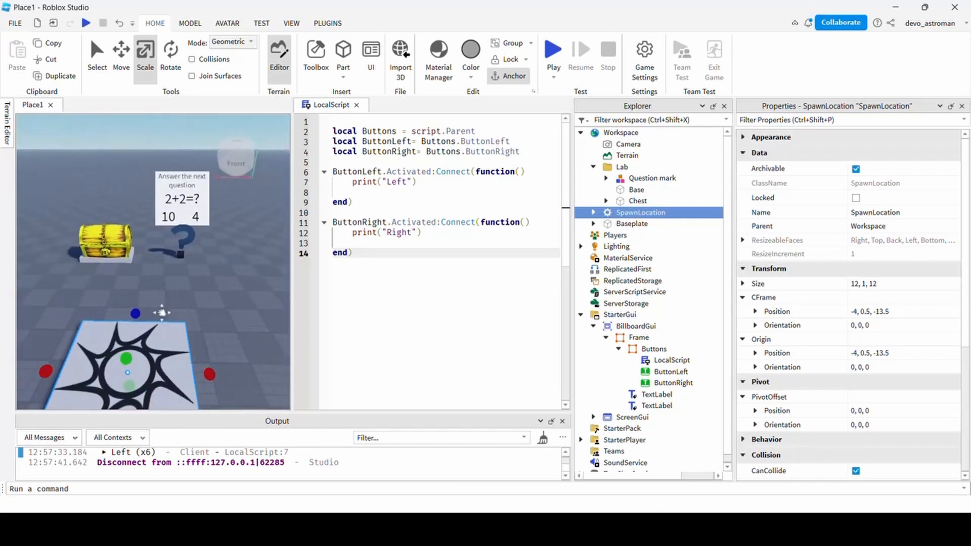
pyautogui.click(439, 183)
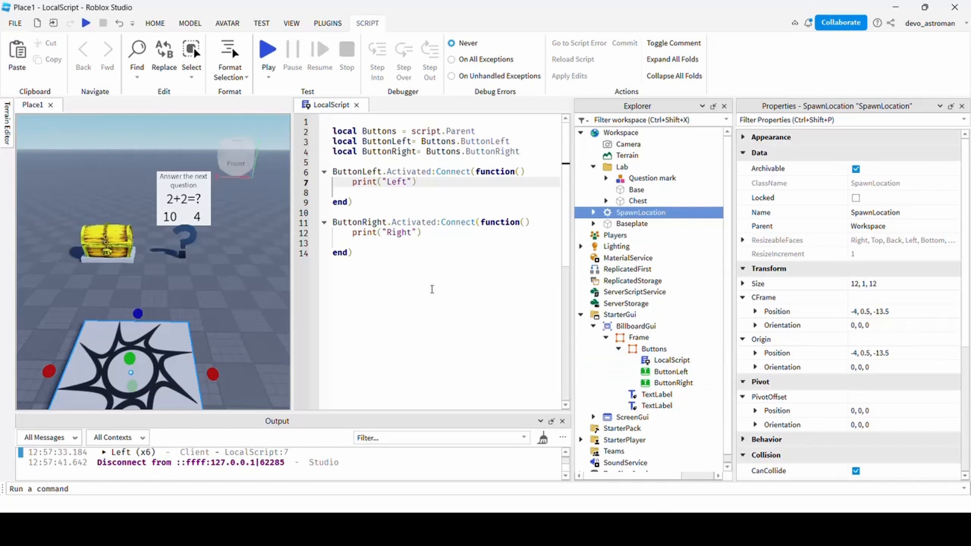
pyautogui.click(676, 349)
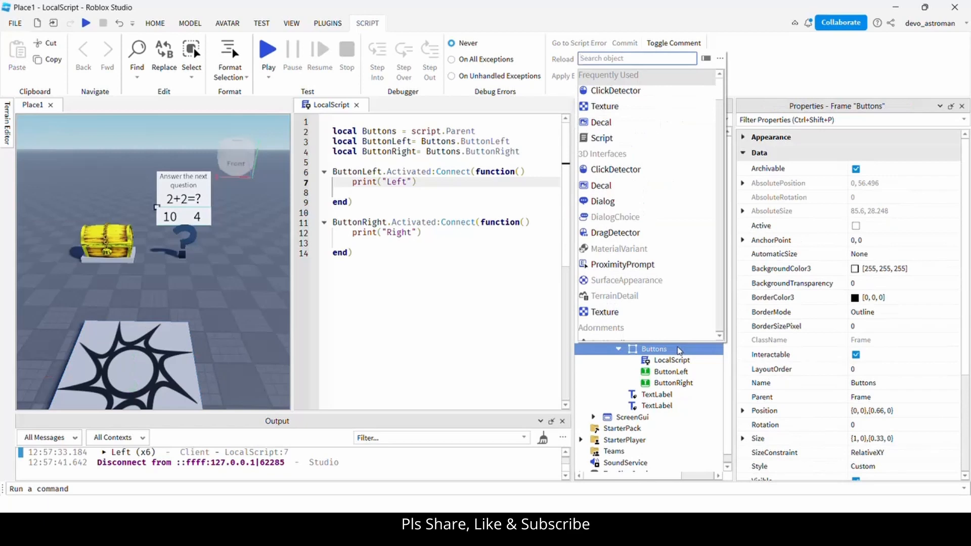
pyautogui.write('obje')
pyautogui.press('Return')
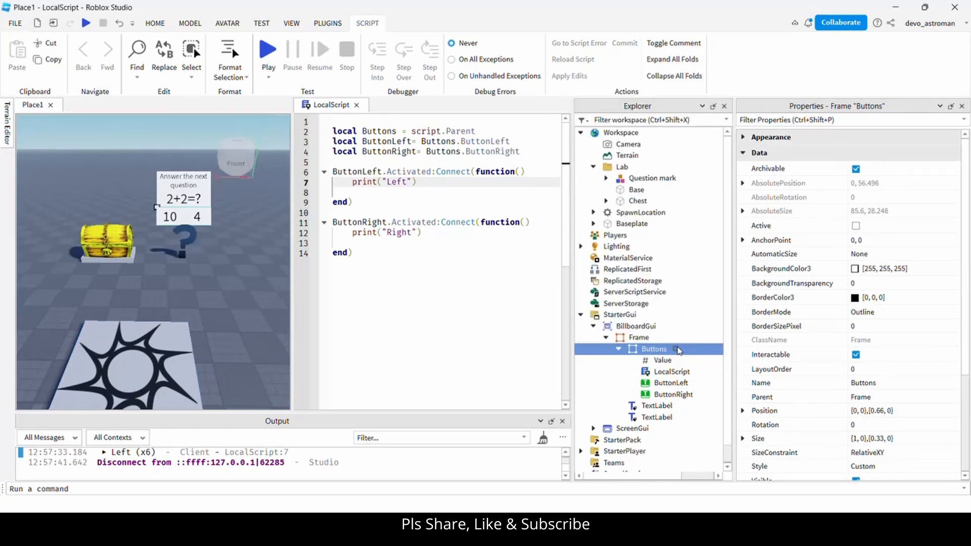
pyautogui.click(666, 361)
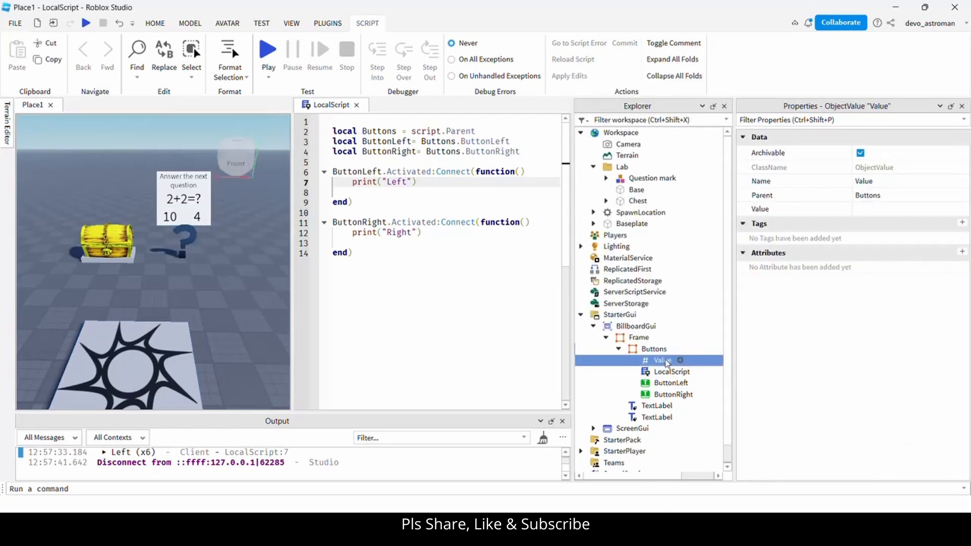
pyautogui.click(666, 360)
pyautogui.press('Home')
pyautogui.write('Chest')
pyautogui.press('Return')
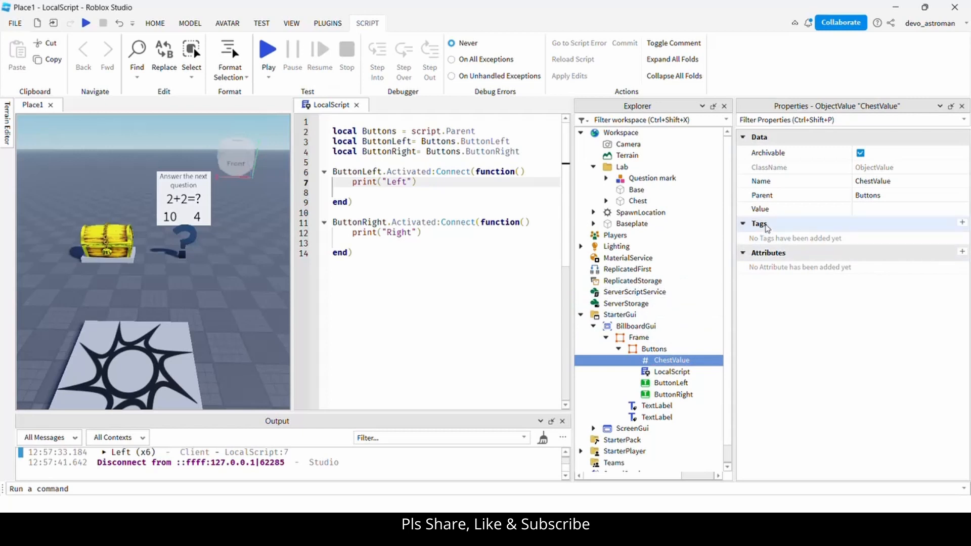
# Set ChestValue's Value property to the Chest part by picking it in Explorer.
pyautogui.click(877, 218)
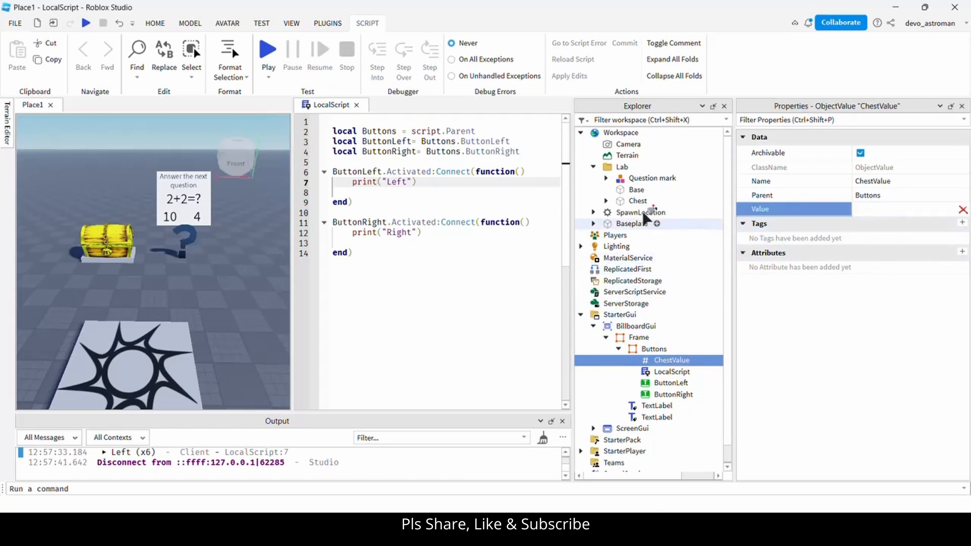
pyautogui.click(636, 200)
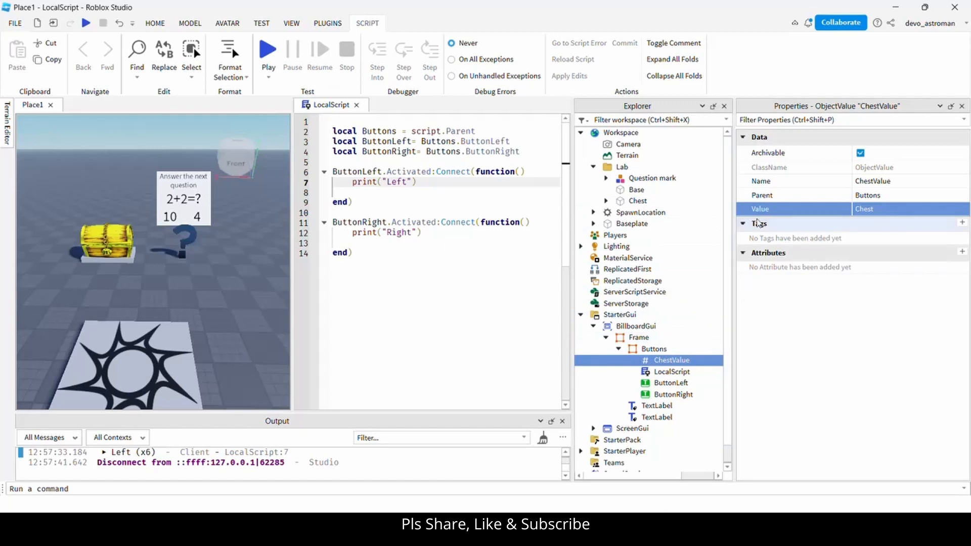
pyautogui.click(637, 201)
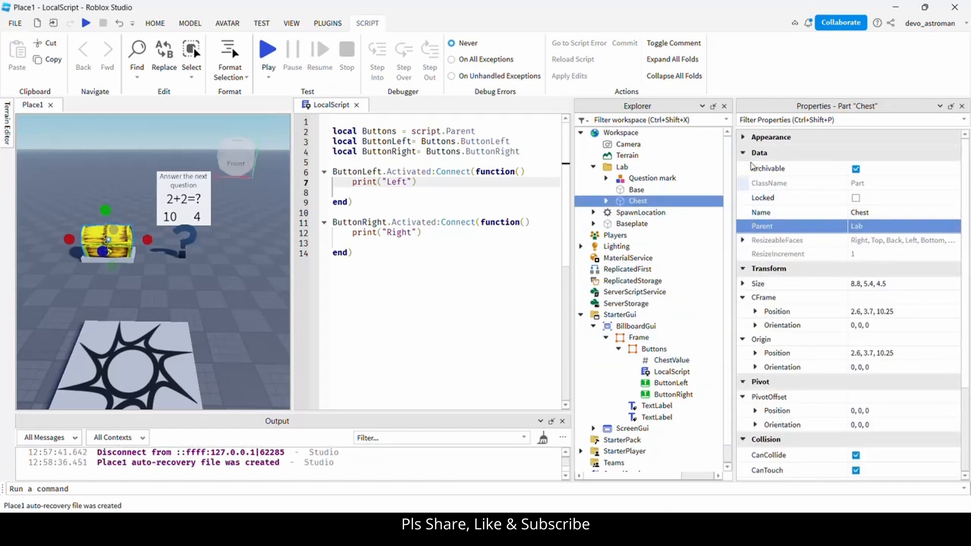
# Set the Chest's Transparency to 1 and uncheck CanCollide.
pyautogui.click(742, 137)
pyautogui.click(884, 240)
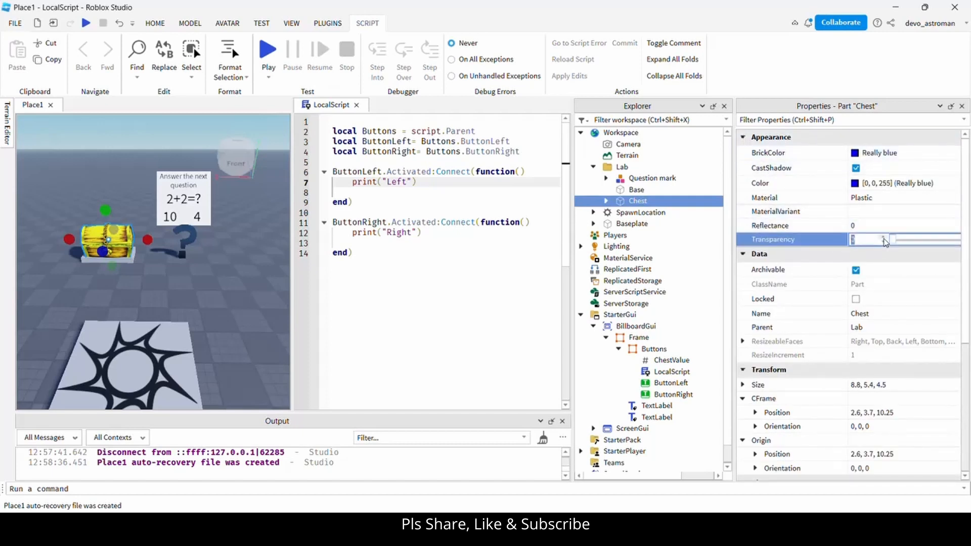
pyautogui.write('1')
pyautogui.press('Return')
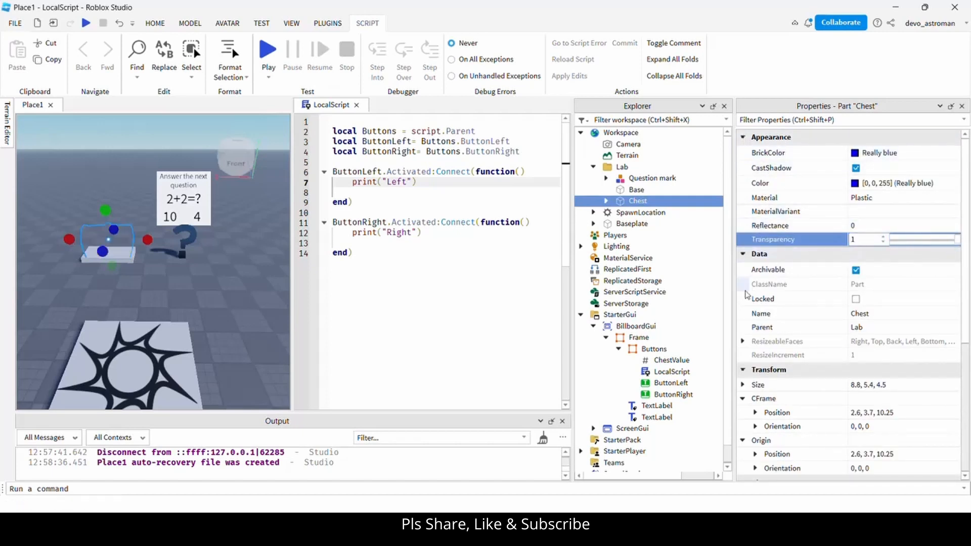
pyautogui.click(744, 138)
pyautogui.scroll(-5, 766, 354)
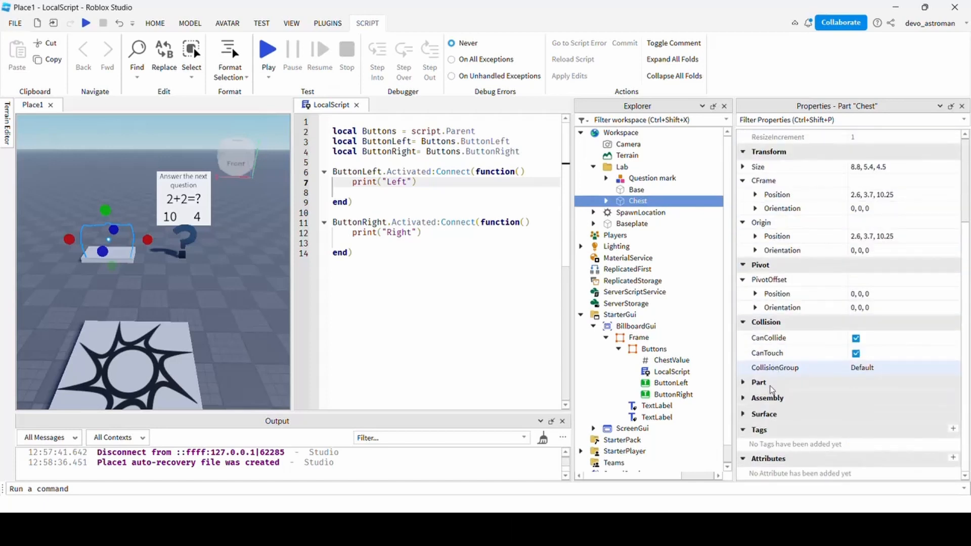
pyautogui.click(855, 339)
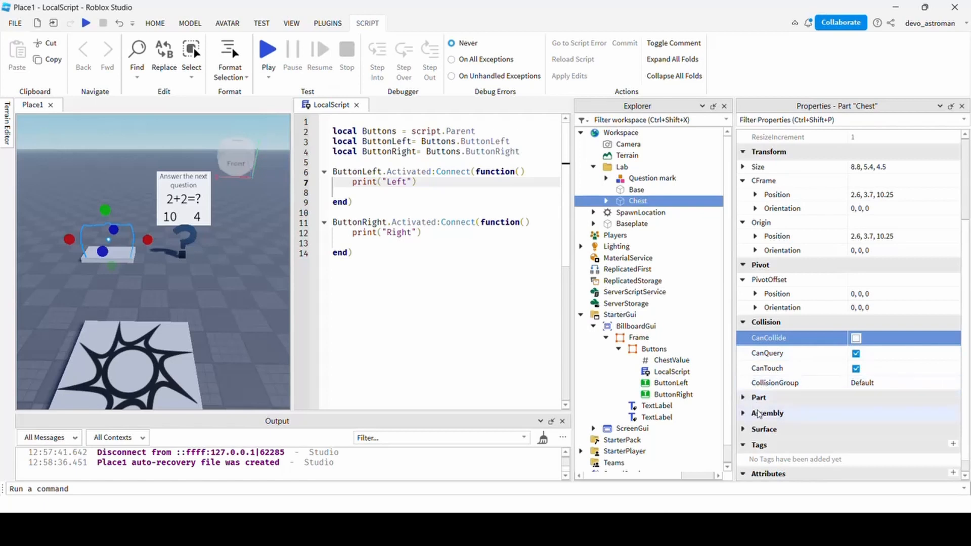
pyautogui.scroll(3, 782, 247)
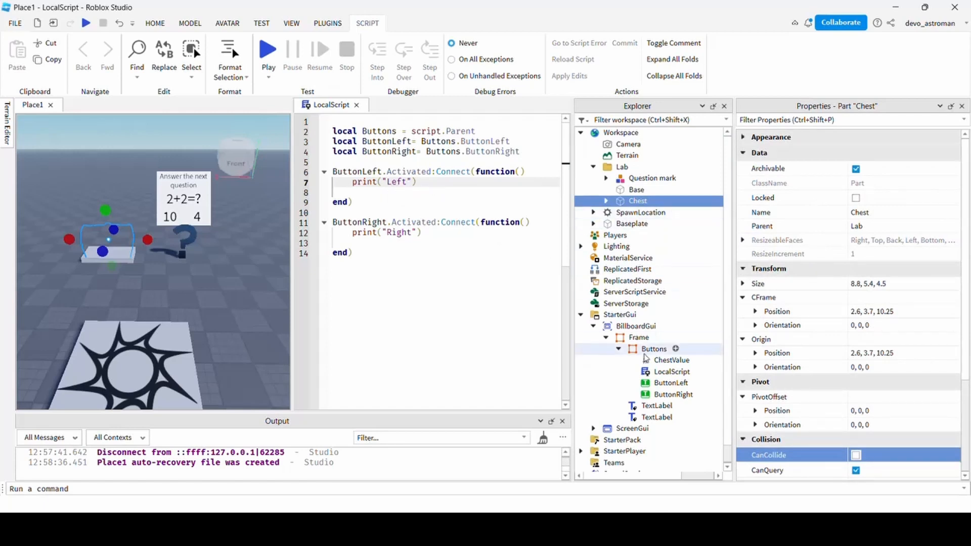
# Declare local ChestValue = Buttons.ChestValue in the LocalScript.
pyautogui.click(663, 360)
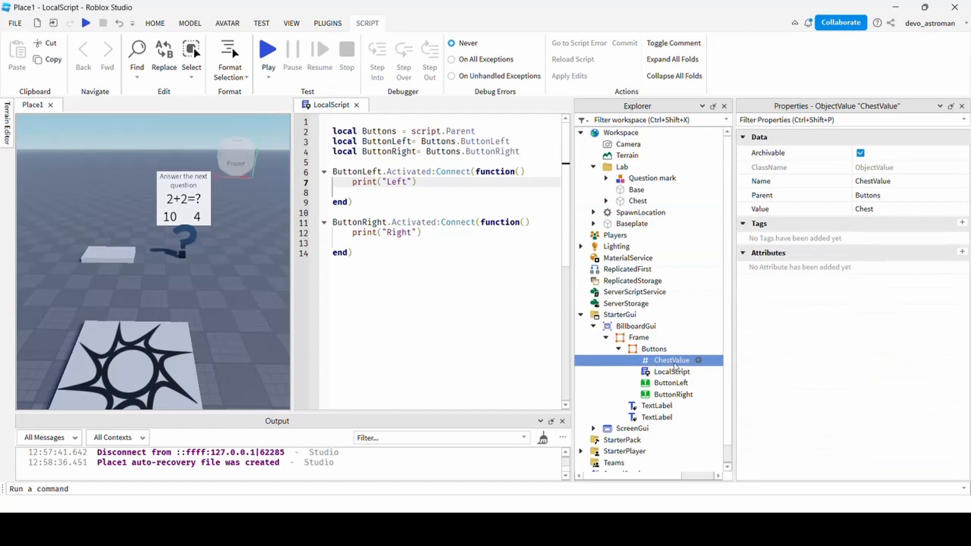
pyautogui.click(387, 162)
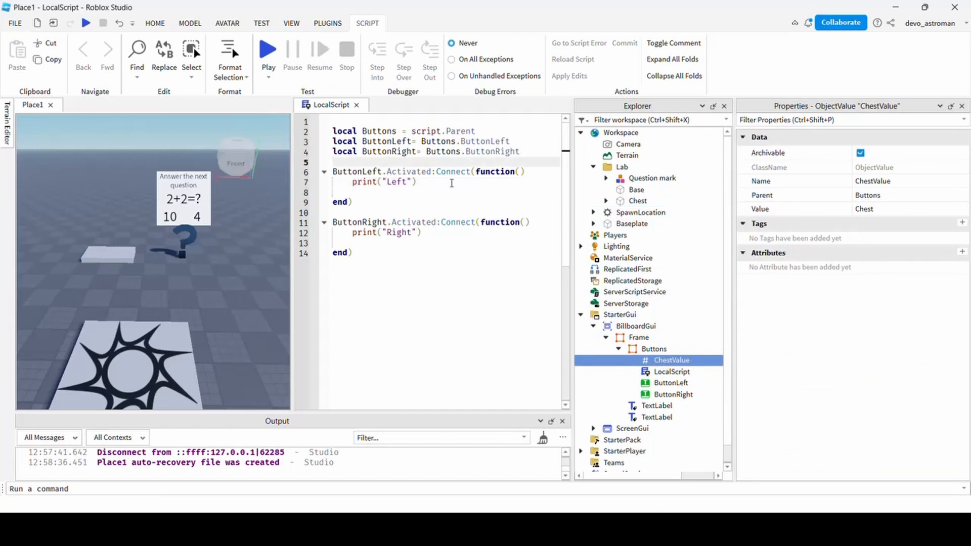
pyautogui.press('Return')
pyautogui.press('Return')
pyautogui.press('Up')
pyautogui.write('local ChestValue = Buttons.ChestValue')
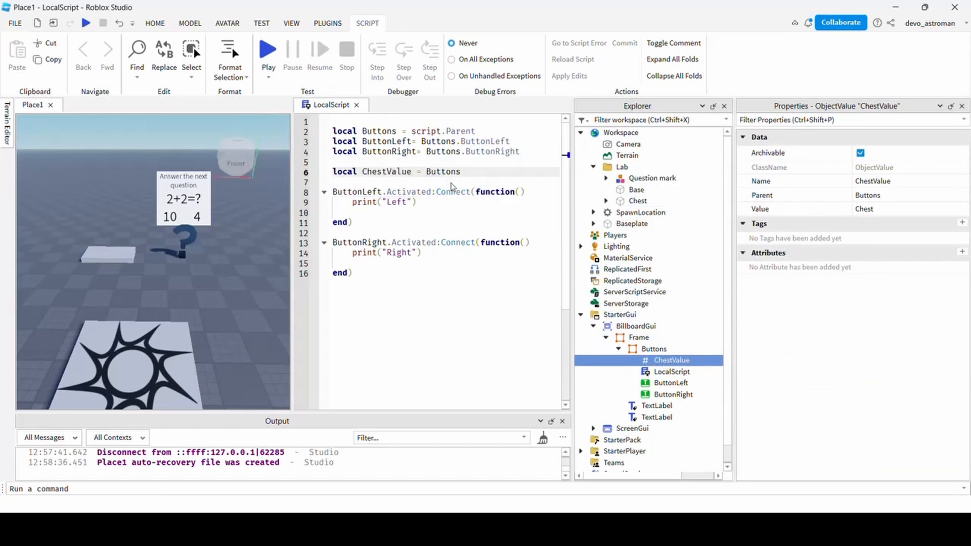
pyautogui.press('Return')
# Add ChestValue.Transparency = 0 and ChestValue.Collision = true to the Left handler, then playtest and read the error.
pyautogui.press('Down')
pyautogui.press('Down')
pyautogui.press('Down')
pyautogui.press('End')
pyautogui.press('Return')
pyautogui.write('ChestValue.Transparency ')
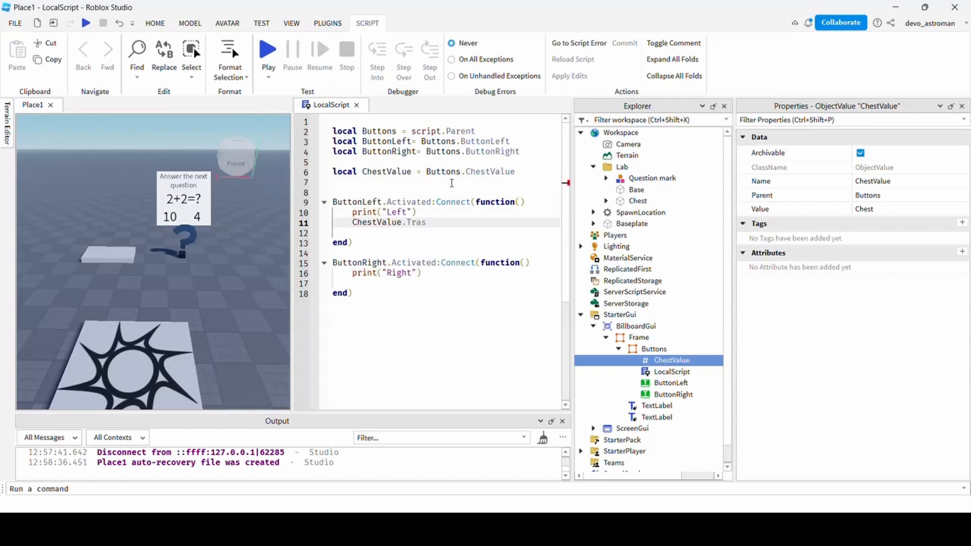
pyautogui.write('= 0')
pyautogui.press('Return')
pyautogui.write('ChestValue.Collision = ')
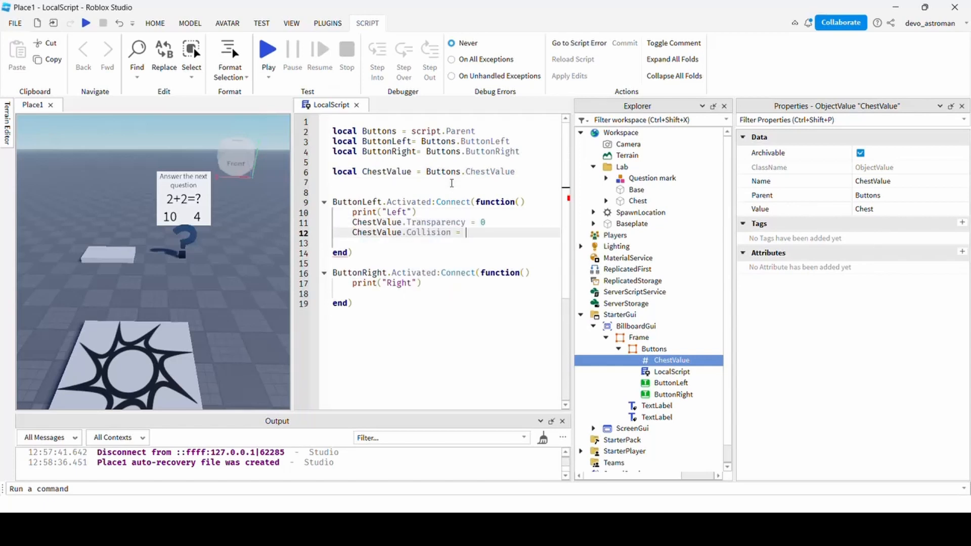
pyautogui.write('true')
pyautogui.click(443, 292)
pyautogui.click(418, 314)
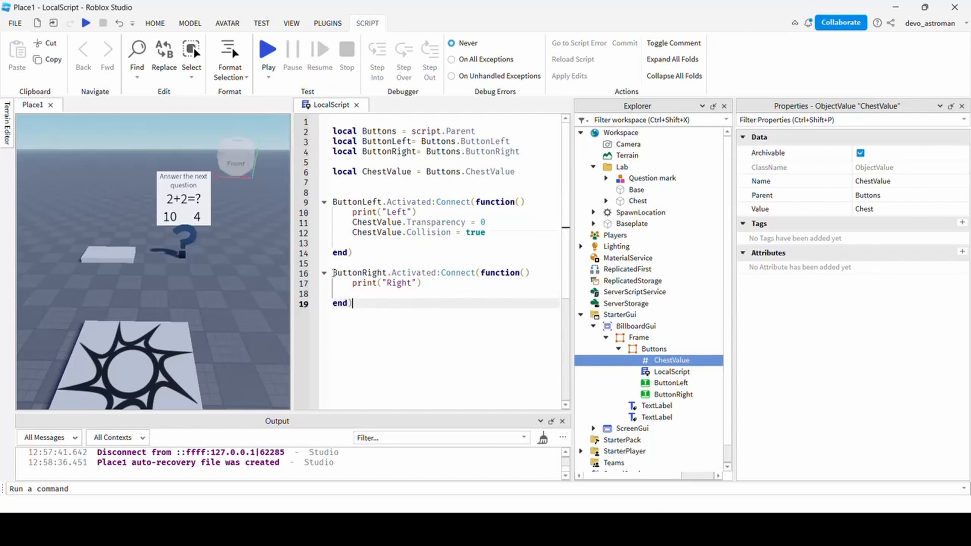
pyautogui.click(269, 51)
pyautogui.moveTo(161, 413); pyautogui.dragTo(156, 341)
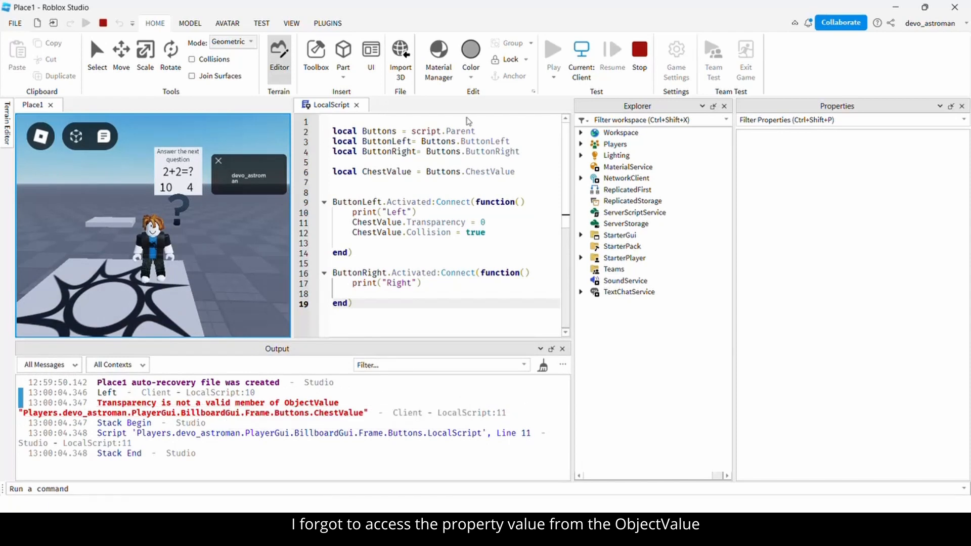
# Stop the test and define local Chest = ChestValue.Value on line 7.
pyautogui.click(640, 53)
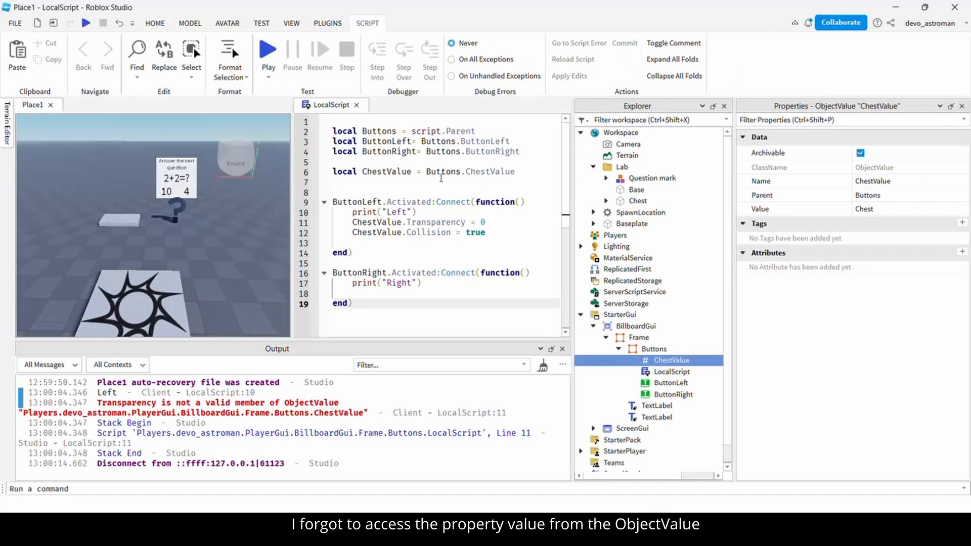
pyautogui.click(399, 180)
pyautogui.write('local Chest')
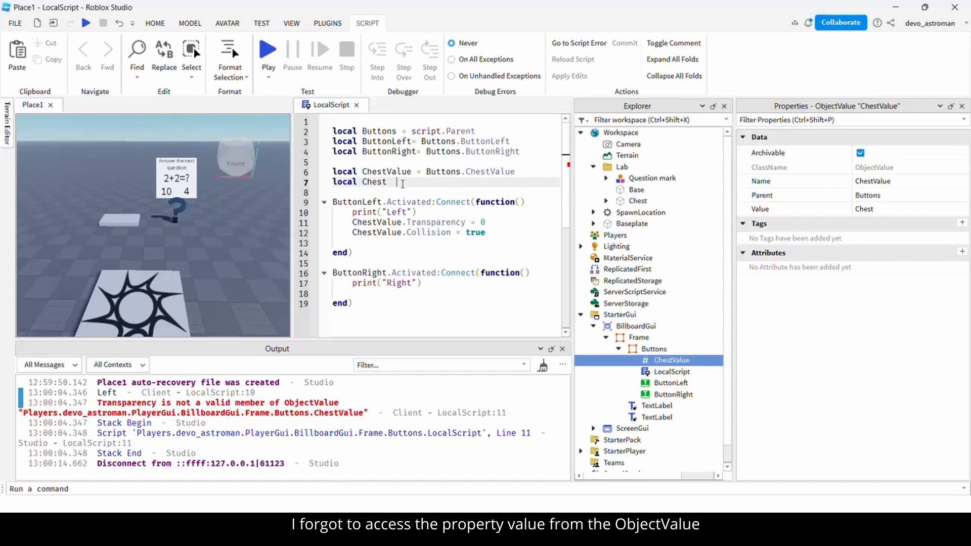
pyautogui.write(' = ')
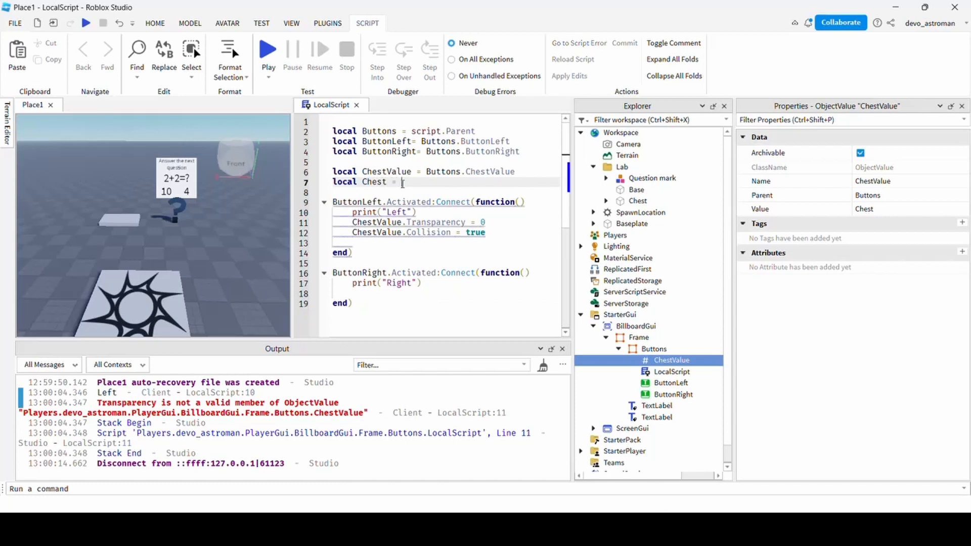
pyautogui.write('ChestValue.V')
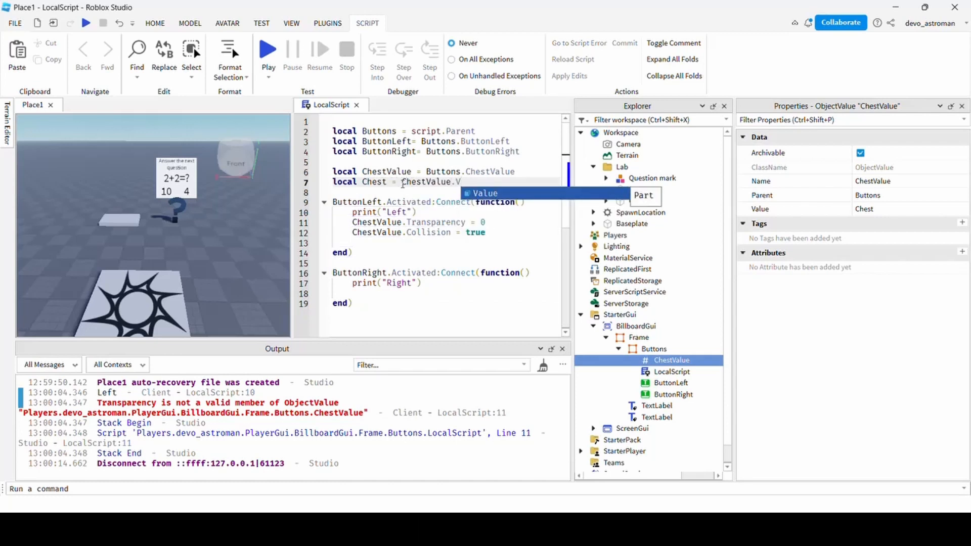
pyautogui.press('Tab')
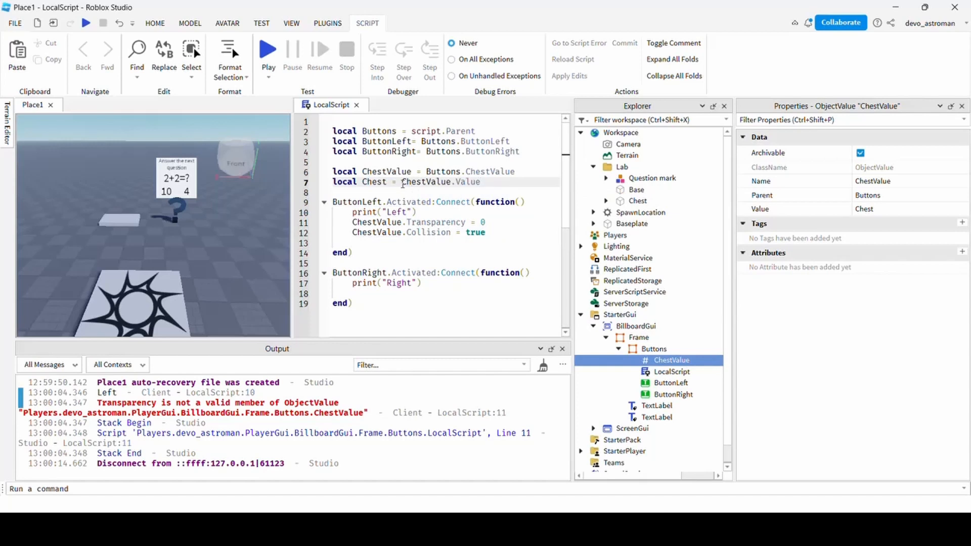
# Change lines 11–12 to set Chest's properties instead of ChestValue's, then start a playtest.
pyautogui.click(379, 221)
pyautogui.keyDown('alt'); pyautogui.click(378, 232); pyautogui.keyUp('alt')
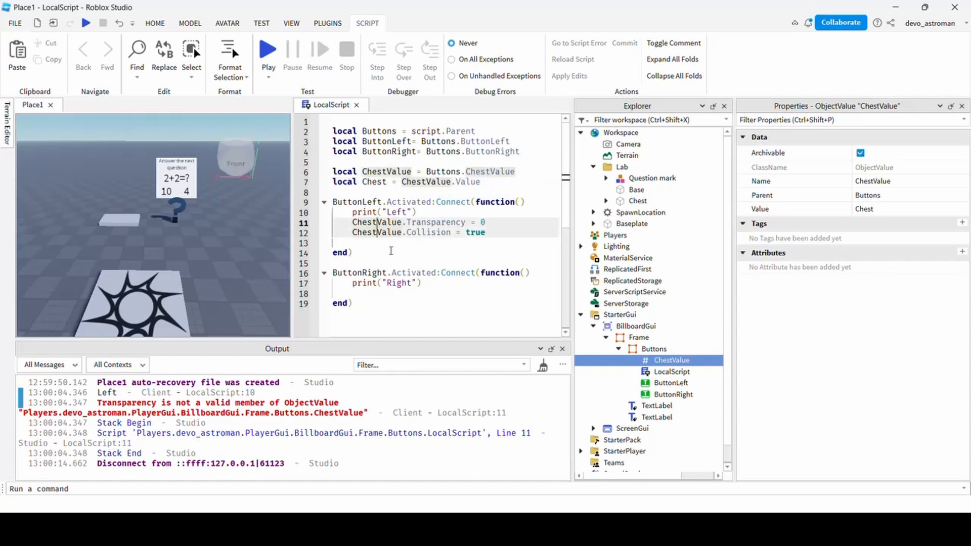
pyautogui.hotkey('ctrl', 'shift', 'Right')
pyautogui.press('Delete')
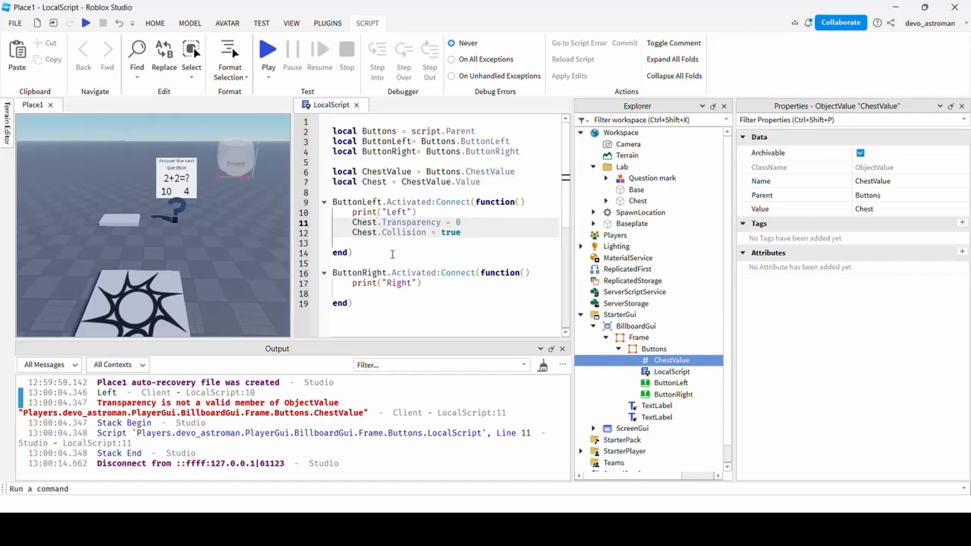
pyautogui.click(392, 245)
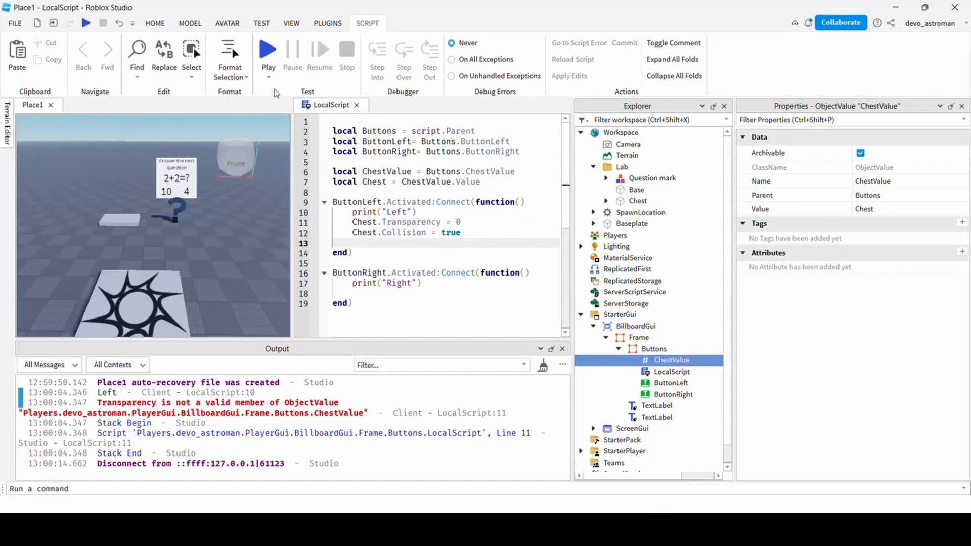
pyautogui.click(268, 51)
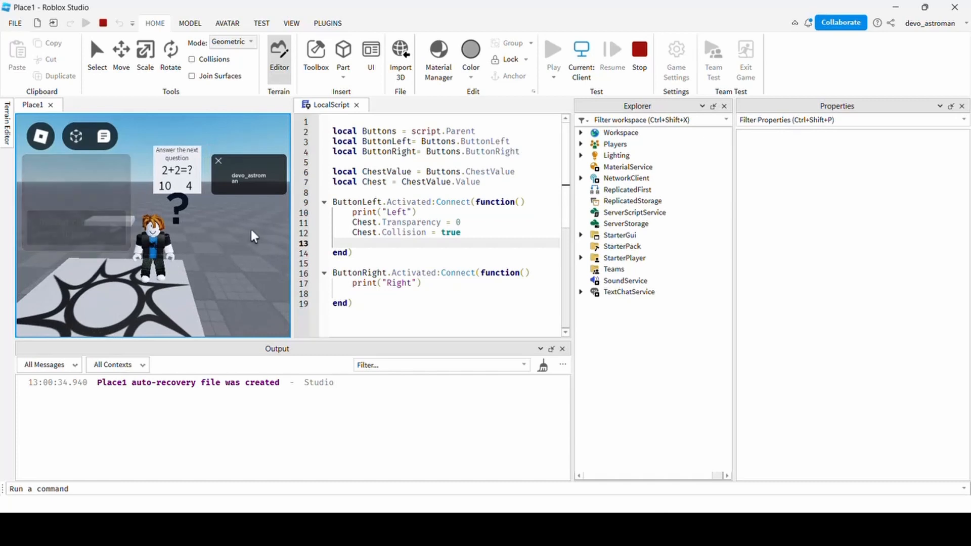
# Pick the left answer 10, turn the camera toward the chest, then stop the test.
pyautogui.click(166, 187)
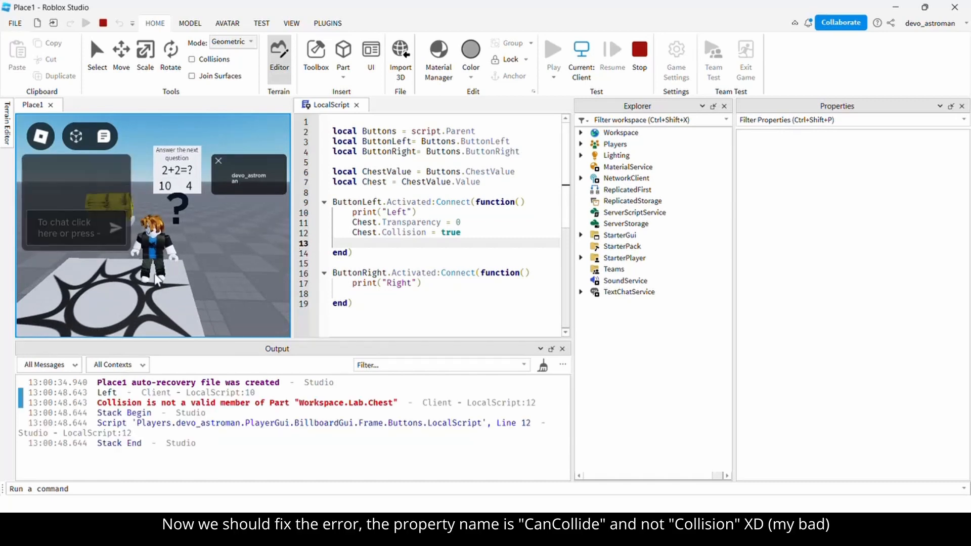
pyautogui.moveTo(202, 258); pyautogui.dragTo(202, 258, button='right')
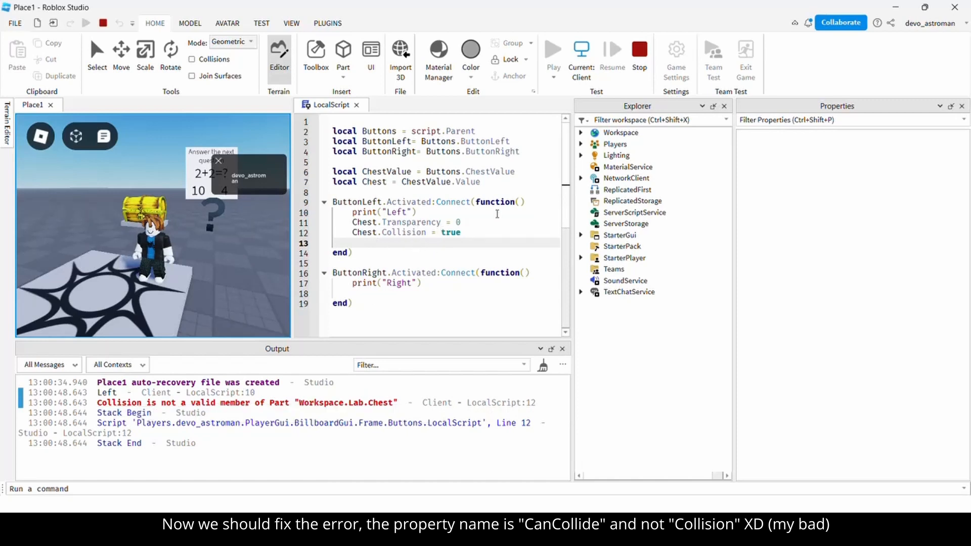
pyautogui.click(640, 56)
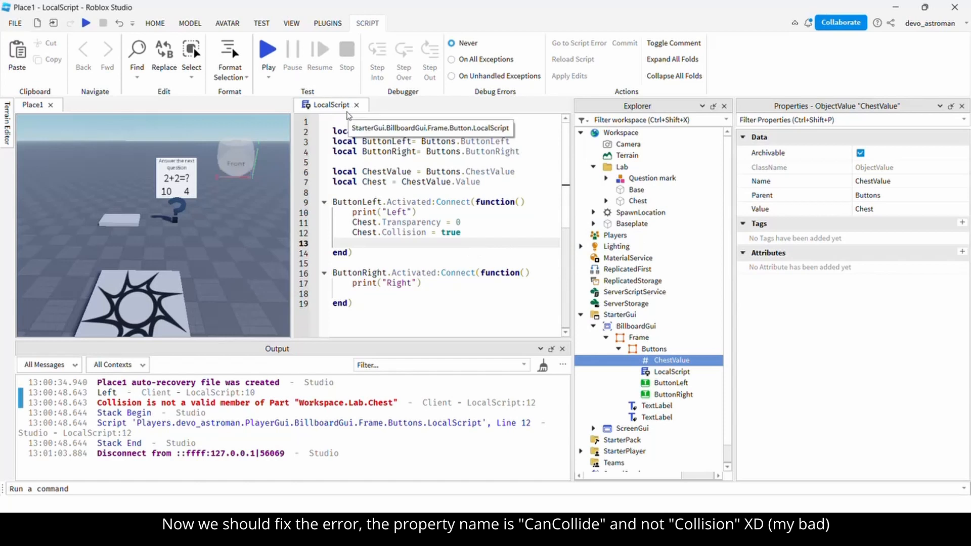
# Replace Collision with CanCollide on the chest's collision line.
pyautogui.click(453, 245)
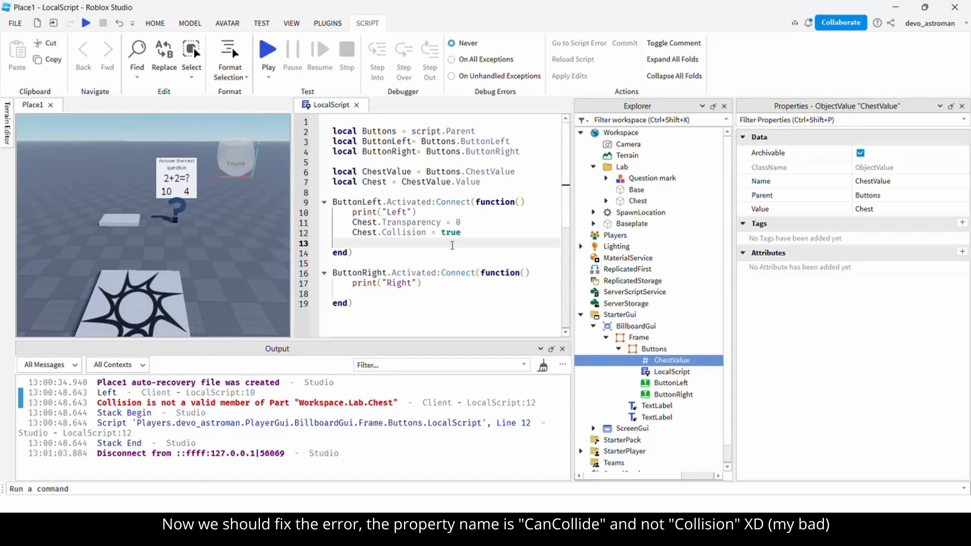
pyautogui.doubleClick(397, 233)
pyautogui.press('BackSpace')
pyautogui.press('BackSpace')
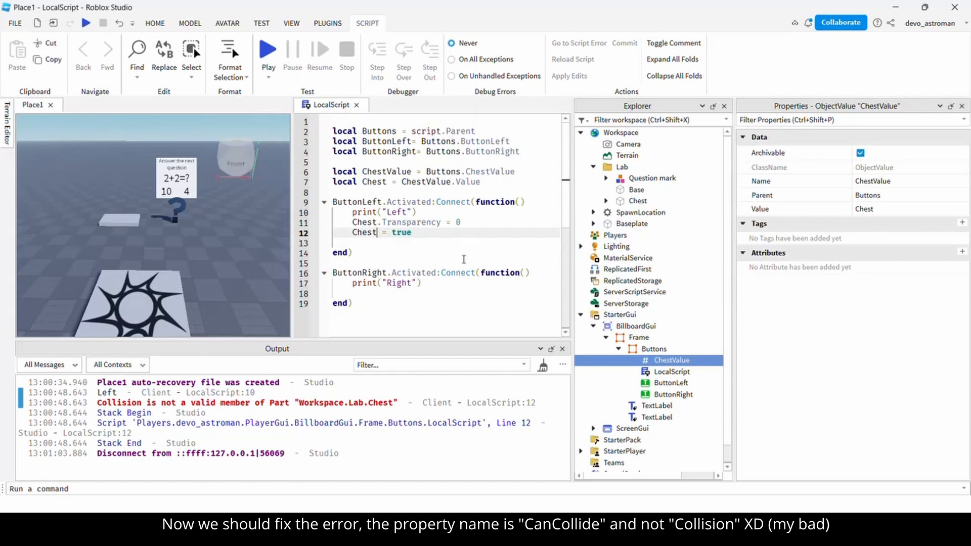
pyautogui.write('.CanCollide')
pyautogui.press('Tab')
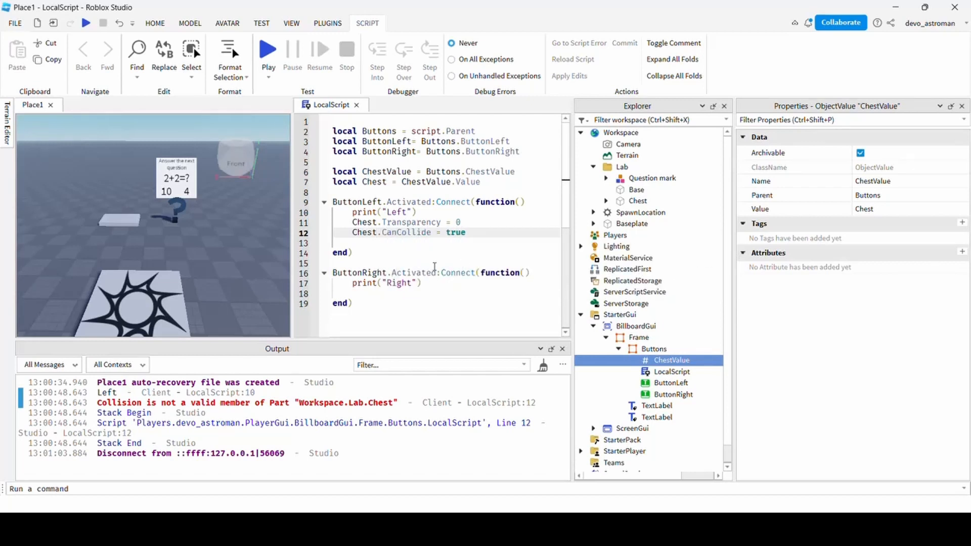
# Move the two chest-reveal lines into the ButtonRight handler after print("Right").
pyautogui.hotkey('shift', 'Up')
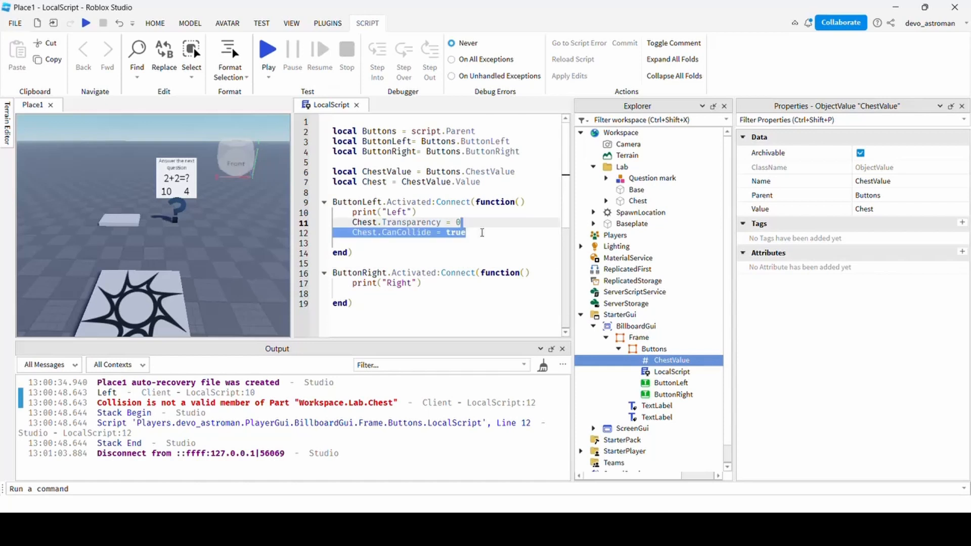
pyautogui.hotkey('shift', 'Home')
pyautogui.hotkey('ctrl', 'c')
pyautogui.press('BackSpace')
pyautogui.press('Down')
pyautogui.press('Down')
pyautogui.press('Down')
pyautogui.press('Down')
pyautogui.press('Down')
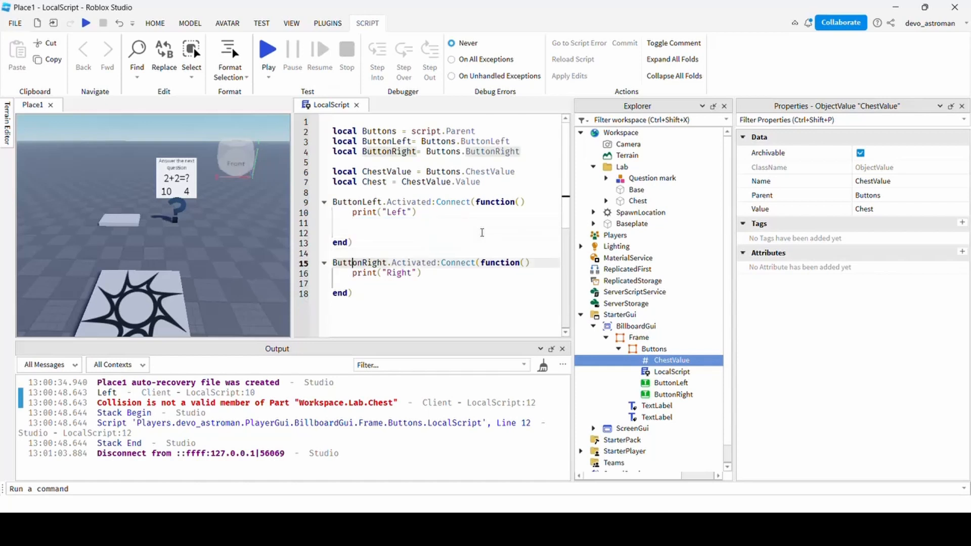
pyautogui.press('End')
pyautogui.press('Return')
pyautogui.hotkey('ctrl', 'v')
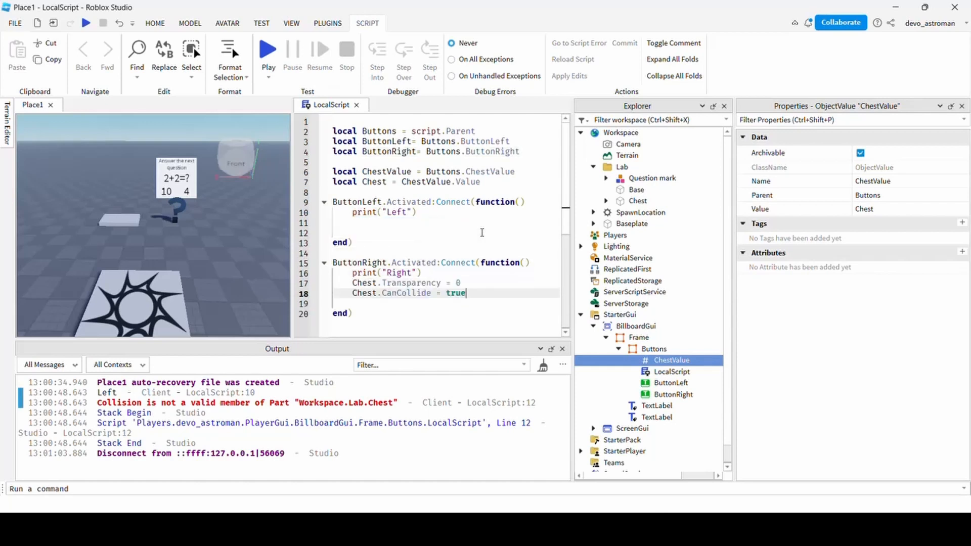
pyautogui.press('Up')
pyautogui.press('Up')
pyautogui.press('Up')
pyautogui.press('Up')
pyautogui.press('Up')
pyautogui.press('Up')
pyautogui.press('Up')
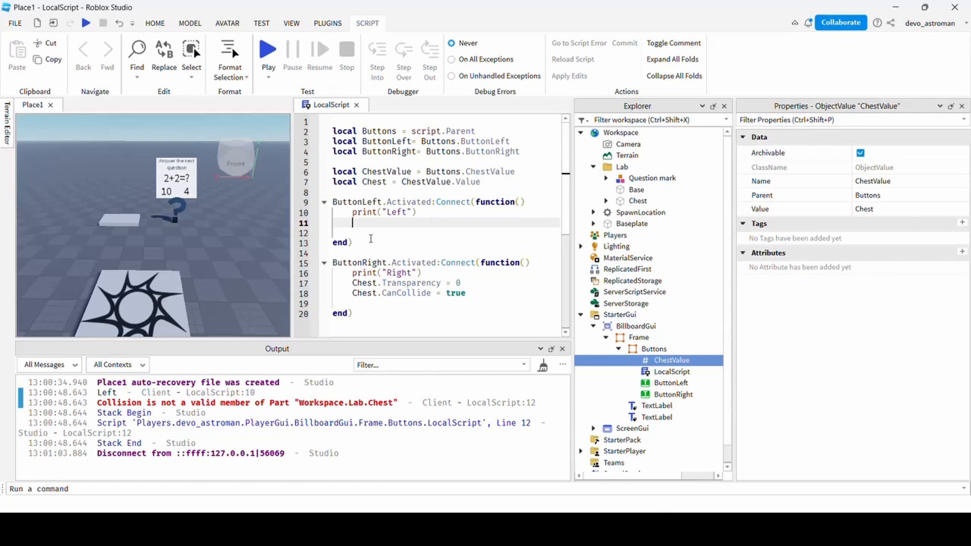
# Declare local explosion = Instance.new("Explosion") on line 11 of the ButtonLeft handler.
pyautogui.write('local explosion = new')
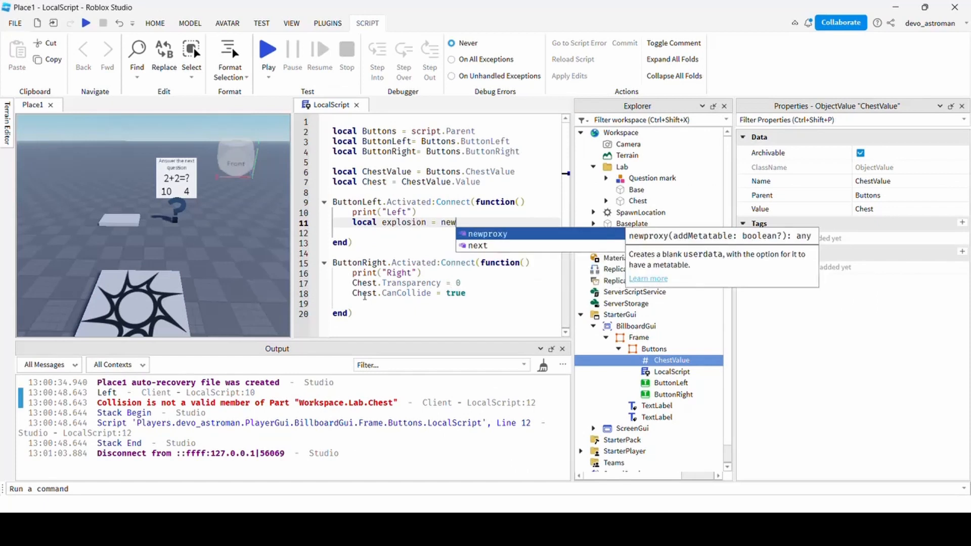
pyautogui.press('BackSpace')
pyautogui.press('BackSpace')
pyautogui.press('BackSpace')
pyautogui.write('Instance.new(')
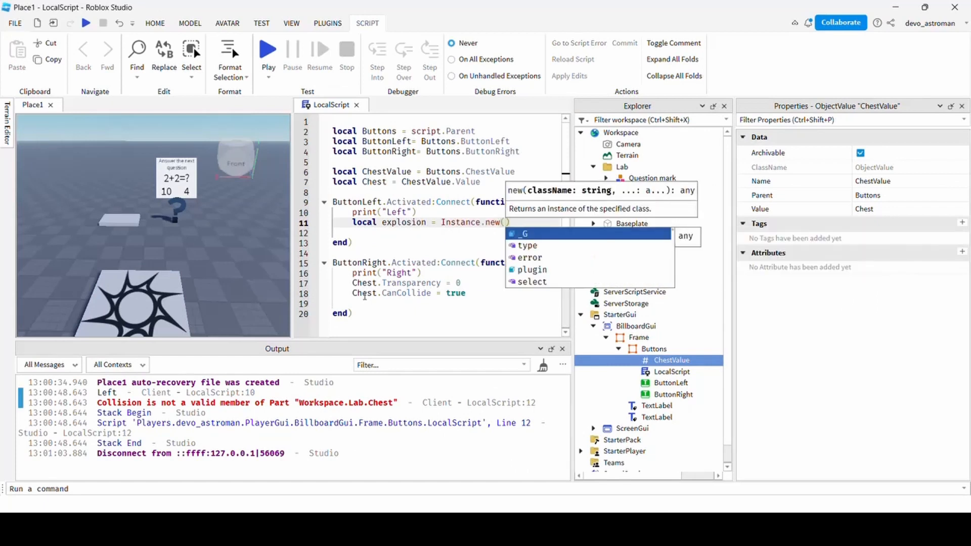
pyautogui.write('"Explosion')
pyautogui.moveTo(734, 262); pyautogui.dragTo(820, 265)
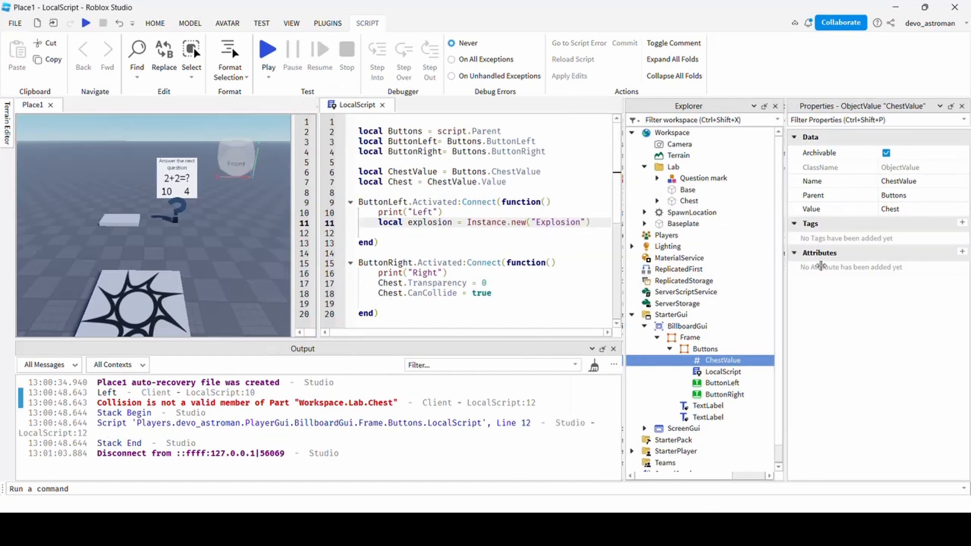
# Set explosion.BlastRadius to 60 and ExplosionType to Enum.ExplosionType.Craters.
pyautogui.press('Return')
pyautogui.write('explosion.BlastRadius = 60')
pyautogui.press('Return')
pyautogui.write('explosion.ExplosionType = Enum.ExplosionType.Craters')
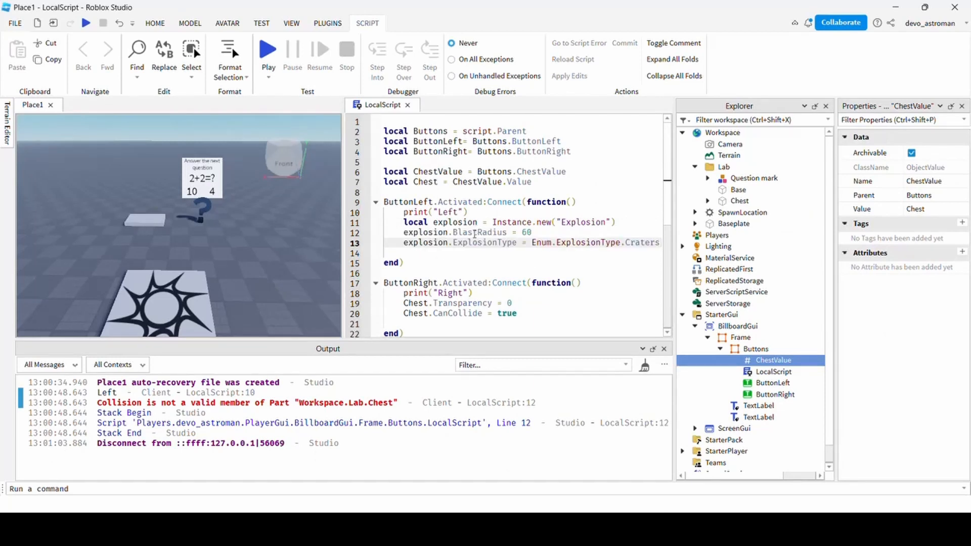
# Add a new line after the explosion type and begin explosion.Parent =.
pyautogui.click(521, 249)
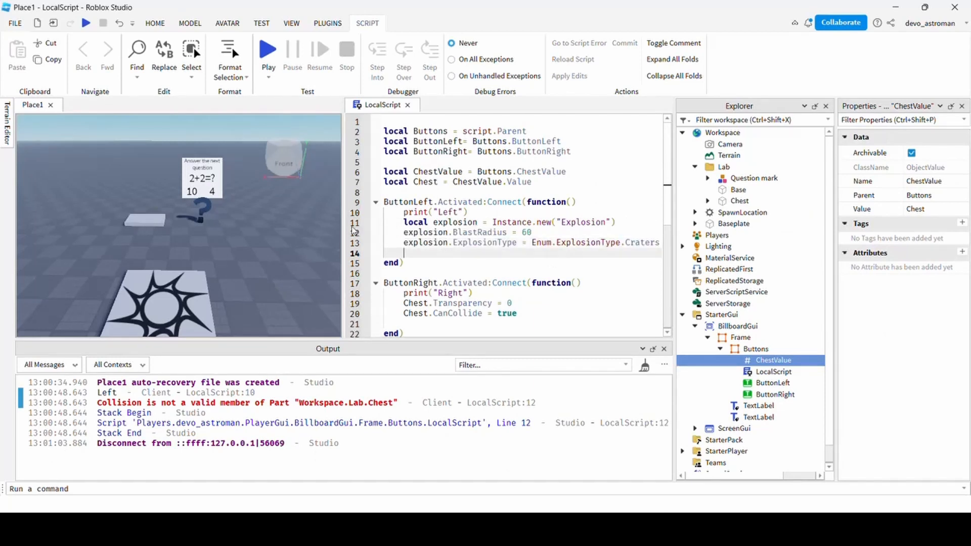
pyautogui.moveTo(344, 218); pyautogui.dragTo(310, 218)
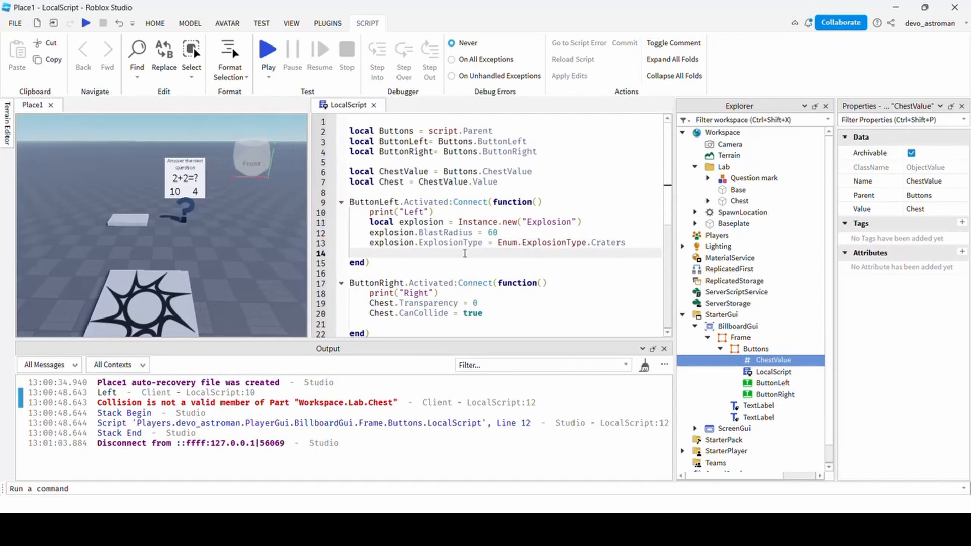
pyautogui.click(606, 243)
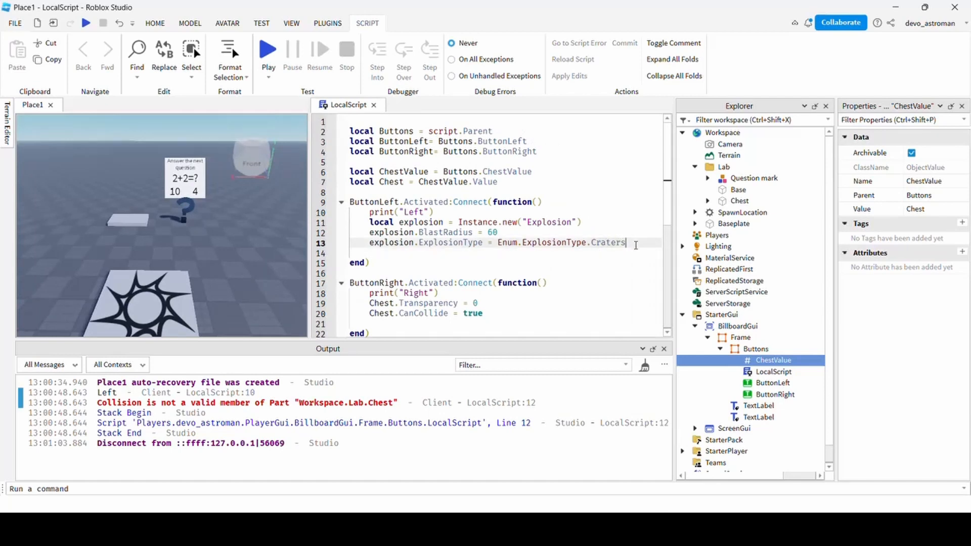
pyautogui.press('Return')
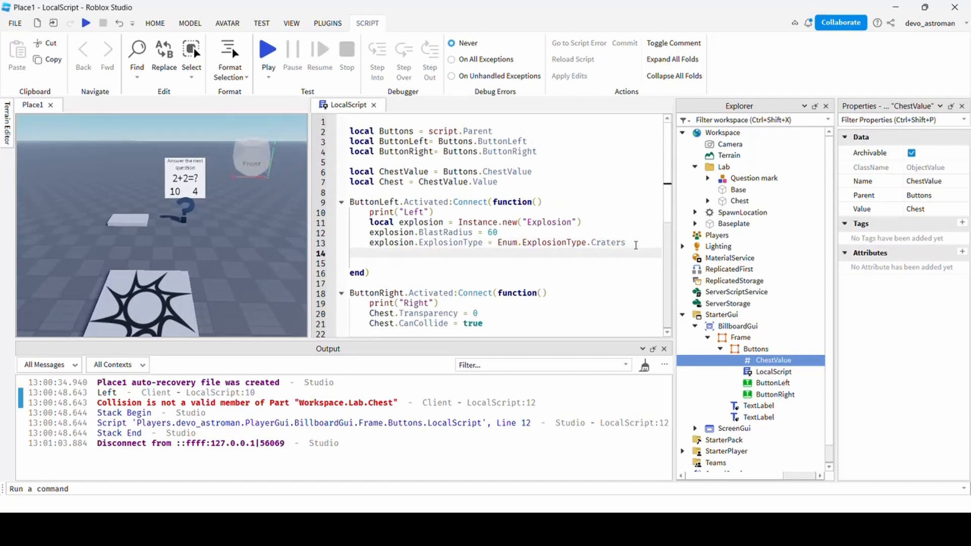
pyautogui.write('ex')
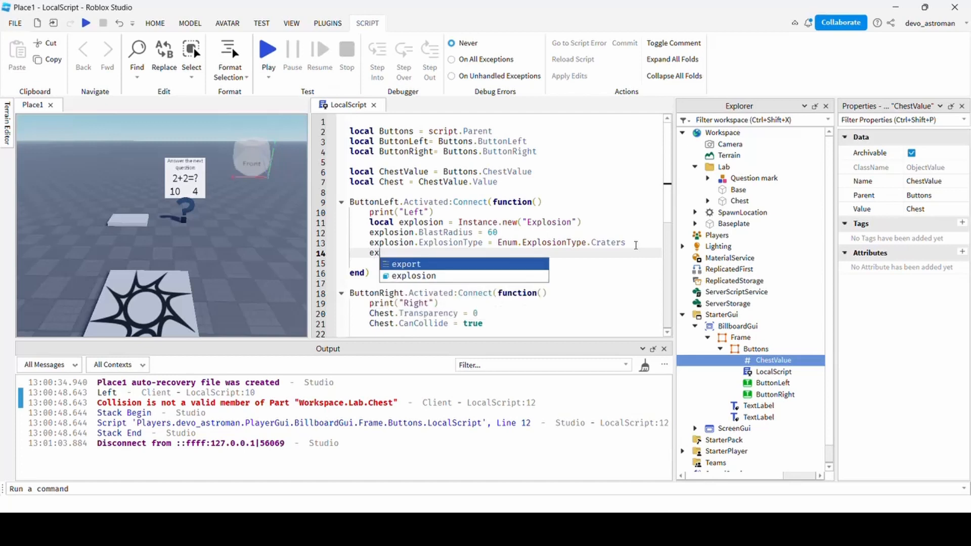
pyautogui.write('plosion')
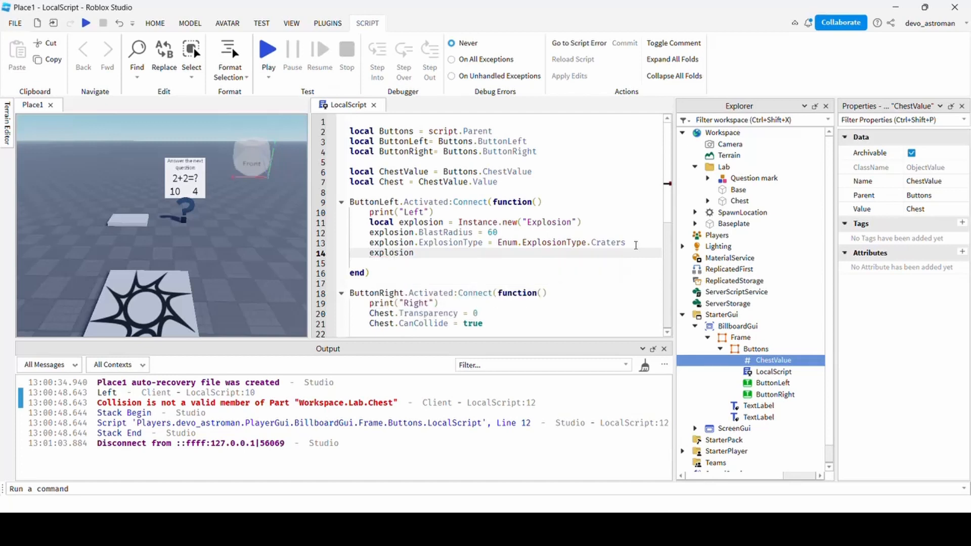
pyautogui.write('.Parent =')
# Below the Chest definition, define BillboardGui as Buttons.Parent.Parent and adornee as BillboardGui.Adornee.
pyautogui.click(510, 187)
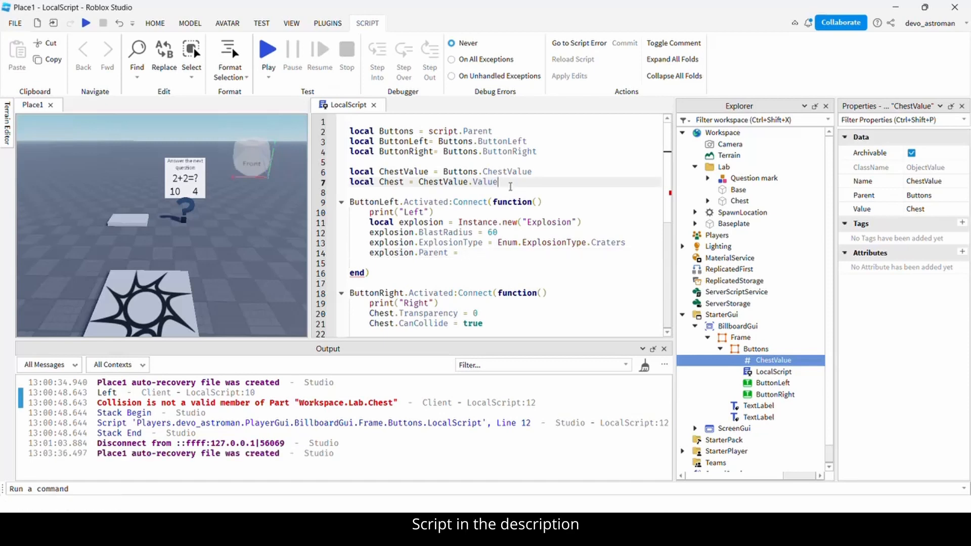
pyautogui.press('Return')
pyautogui.press('Return')
pyautogui.write('local BillboardGui = Buttons.')
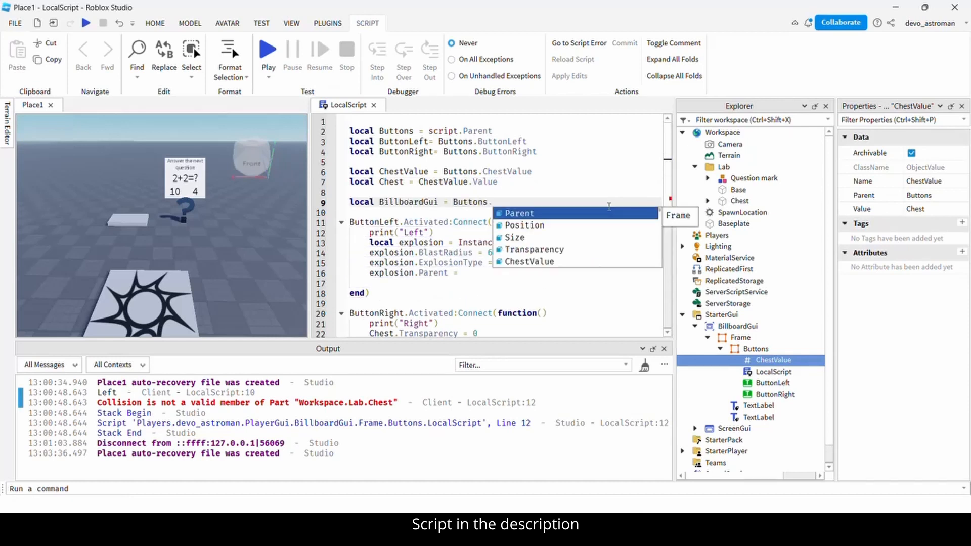
pyautogui.press('Tab')
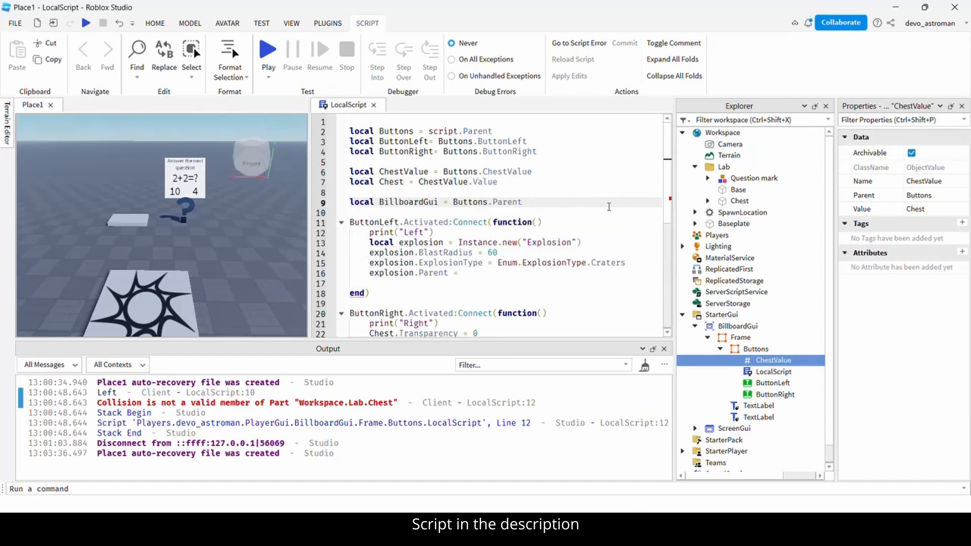
pyautogui.write('.')
pyautogui.press('Tab')
pyautogui.press('Return')
pyautogui.write('nee = BillboardGui.ad')
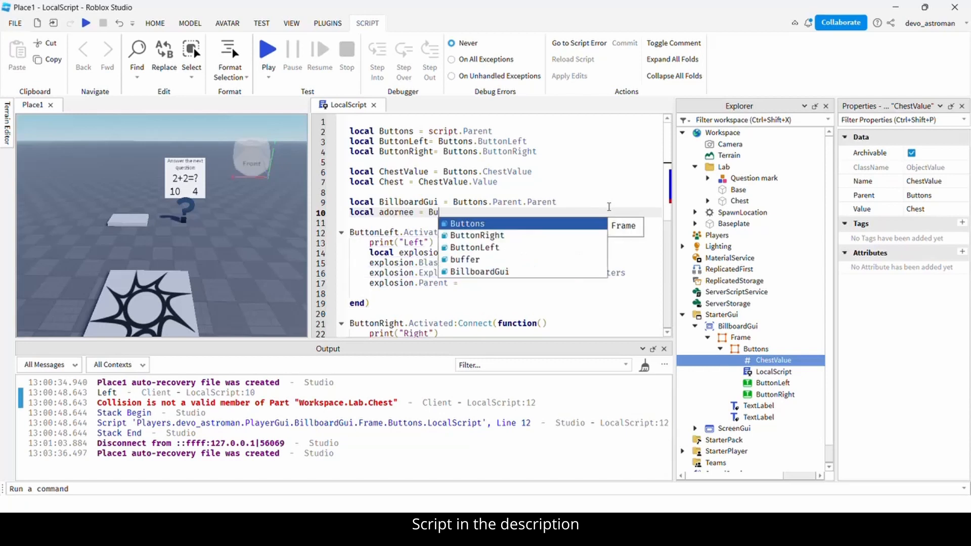
pyautogui.press('Tab')
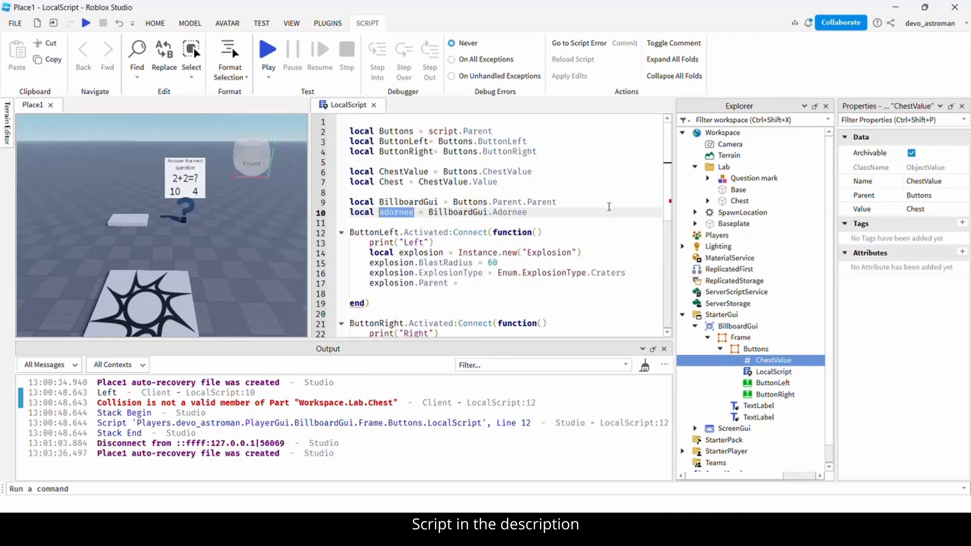
# Add explosion.Position = adornee:GetPivot().Position after the Parent line.
pyautogui.press('Down')
pyautogui.press('Down')
pyautogui.press('Down')
pyautogui.press('Down')
pyautogui.press('Down')
pyautogui.press('Down')
pyautogui.press('Down')
pyautogui.press('Return')
pyautogui.write('explosion.Position = a')
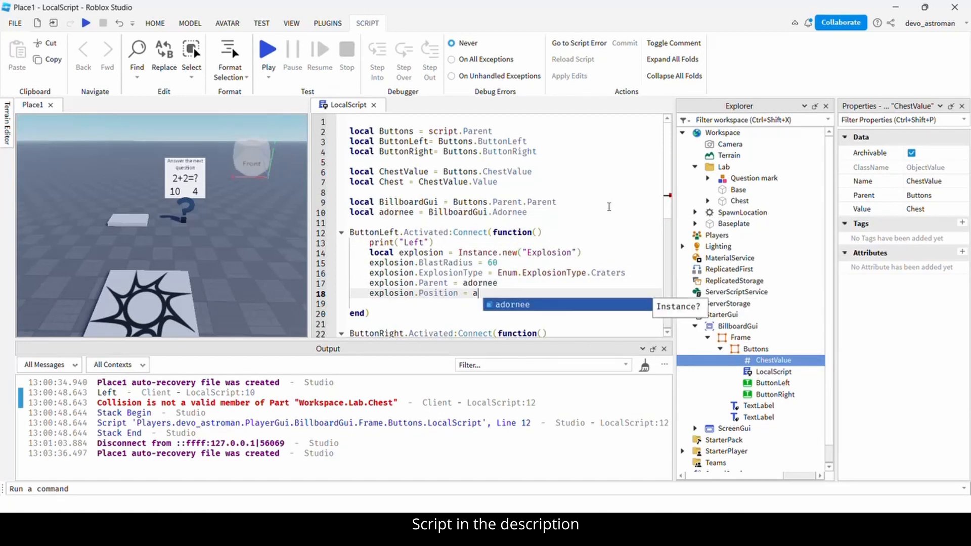
pyautogui.write('dornee:GetPivot().')
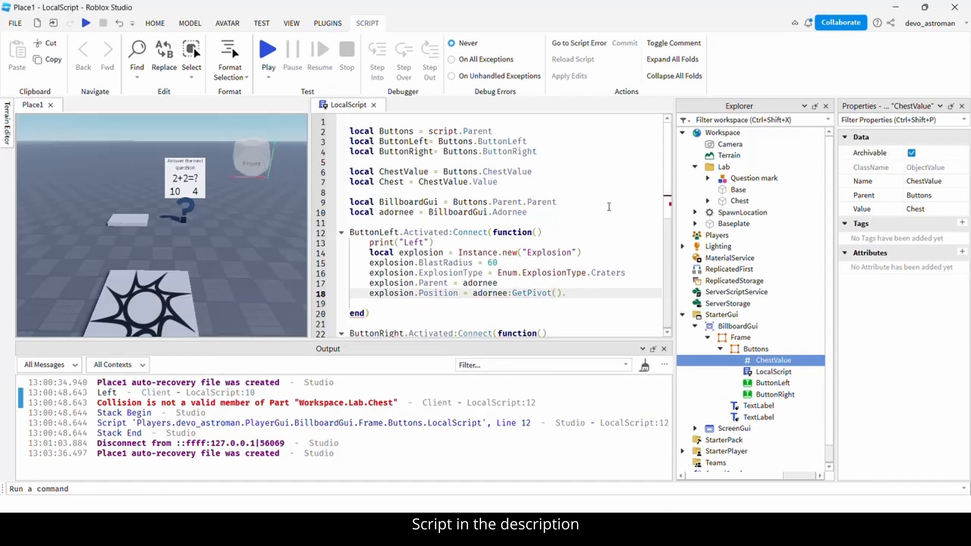
pyautogui.write('Position')
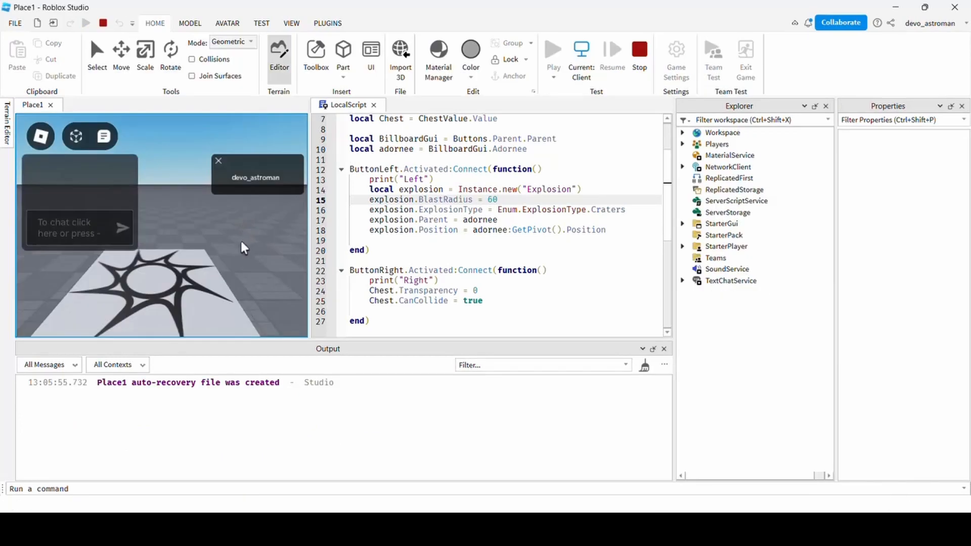
# In the playtest, answer 10 to blow up the avatar, then answer 4 to reveal the chest.
pyautogui.press('w')
pyautogui.moveTo(201, 223); pyautogui.dragTo(201, 223, button='right')
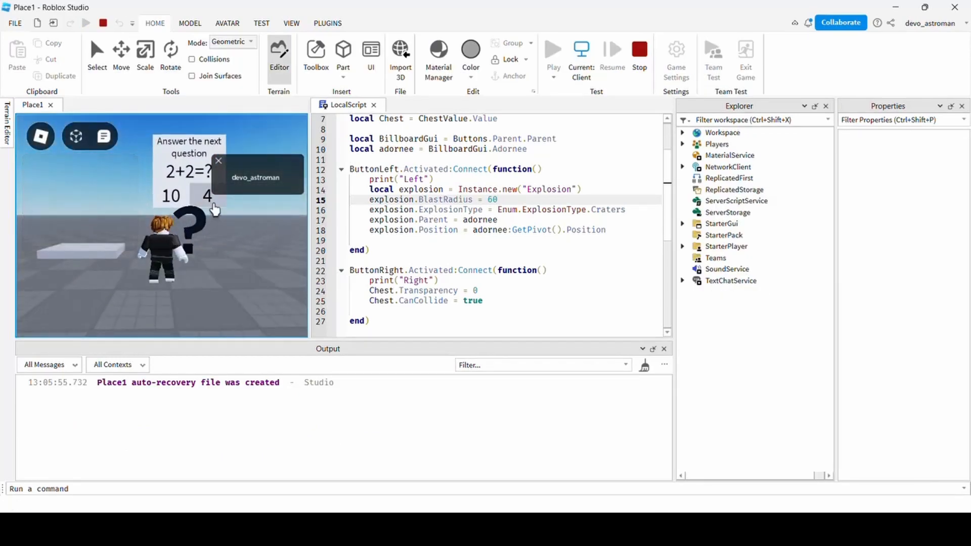
pyautogui.click(172, 197)
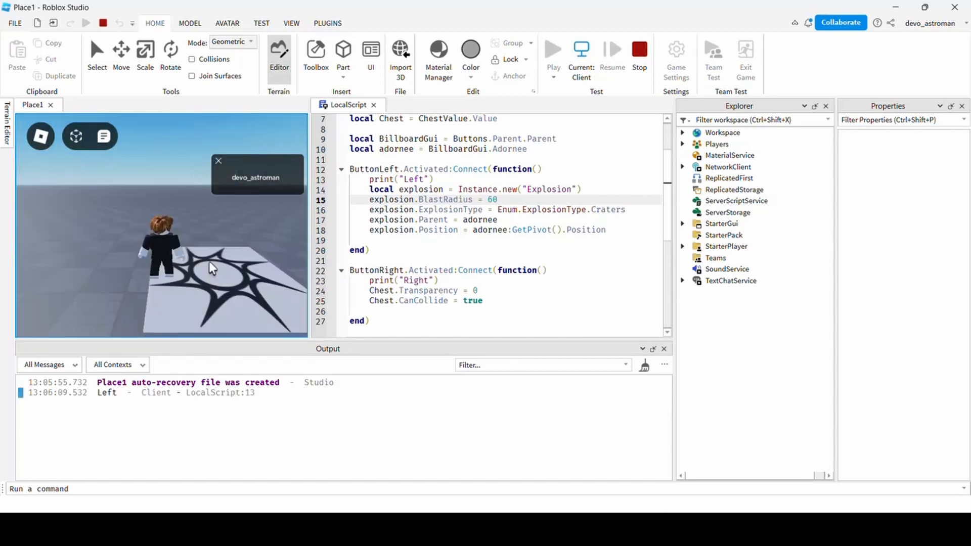
pyautogui.moveTo(209, 243); pyautogui.dragTo(209, 243, button='right')
pyautogui.press('w')
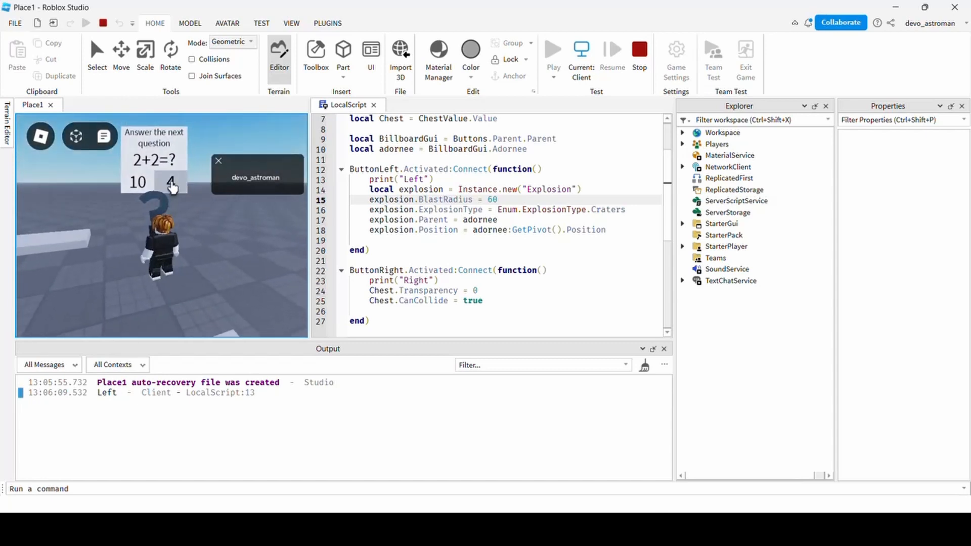
pyautogui.click(169, 180)
# Jump onto the revealed chest, then answer 10 again to trigger the explosion.
pyautogui.press('a')
pyautogui.press('w')
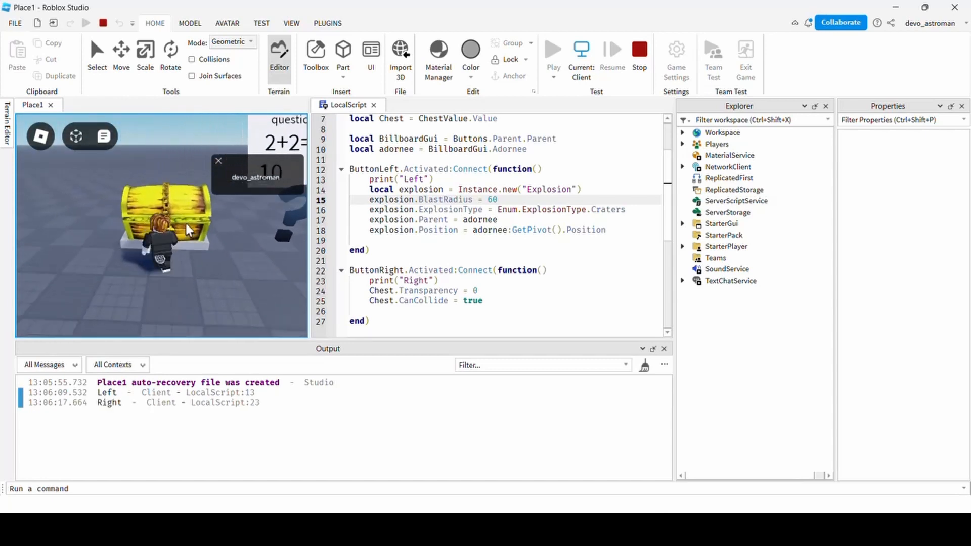
pyautogui.press('space')
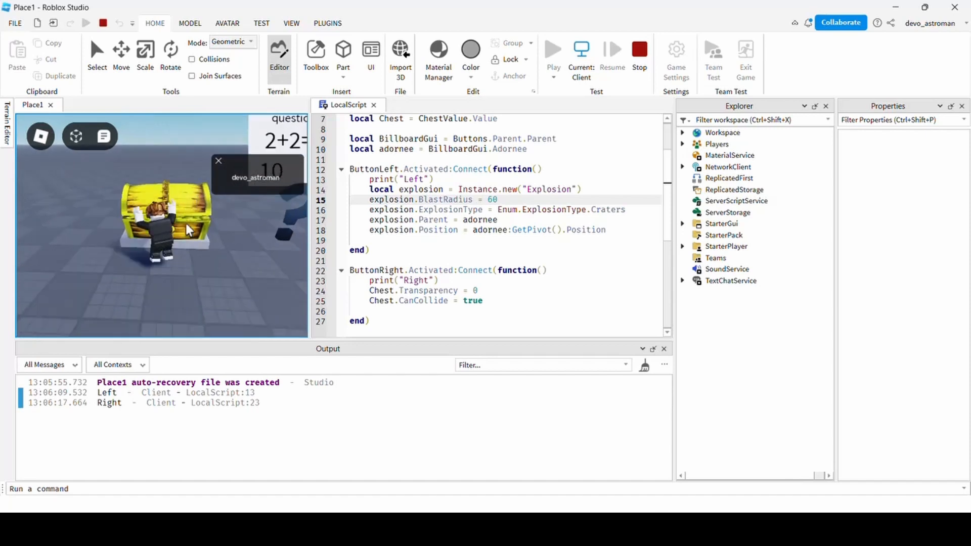
pyautogui.press('d')
pyautogui.click(186, 176)
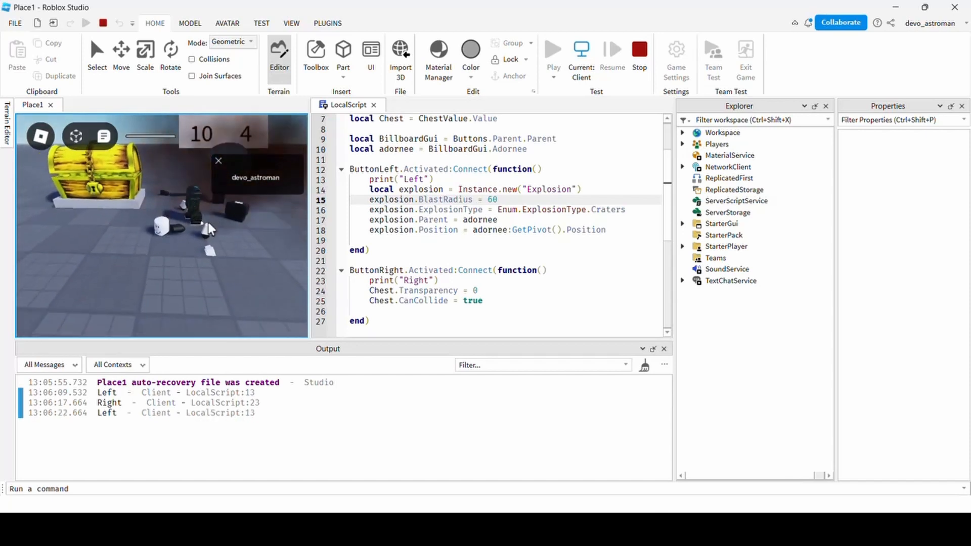
# Stop the playtest and open a blank line below the explosion position line.
pyautogui.hotkey('shift', 'F5')
pyautogui.click(634, 237)
pyautogui.press('Return')
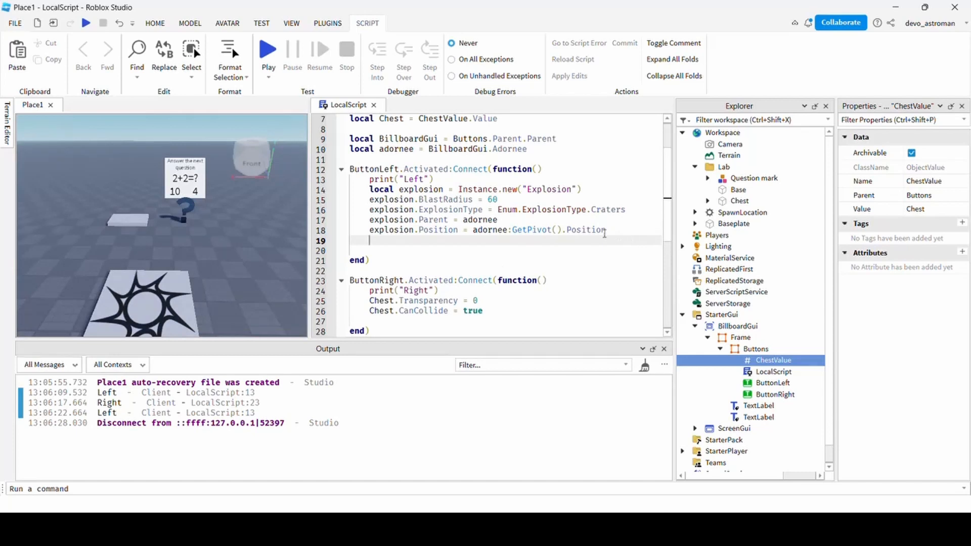
# Add BillboardGui.Enabled = false to the Left handler and start a new playtest.
pyautogui.write('BillboardGui')
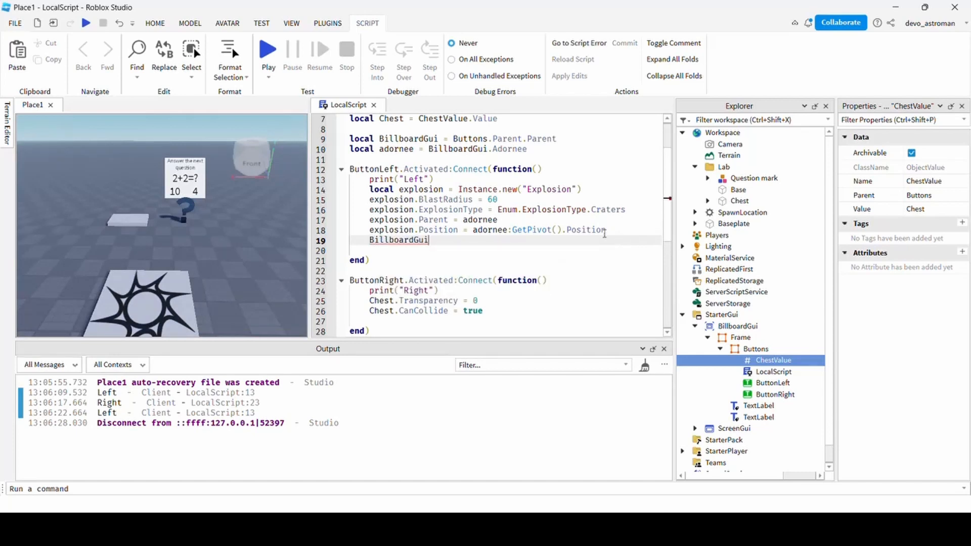
pyautogui.write('.Enabled')
pyautogui.press('Tab')
pyautogui.write('= fa')
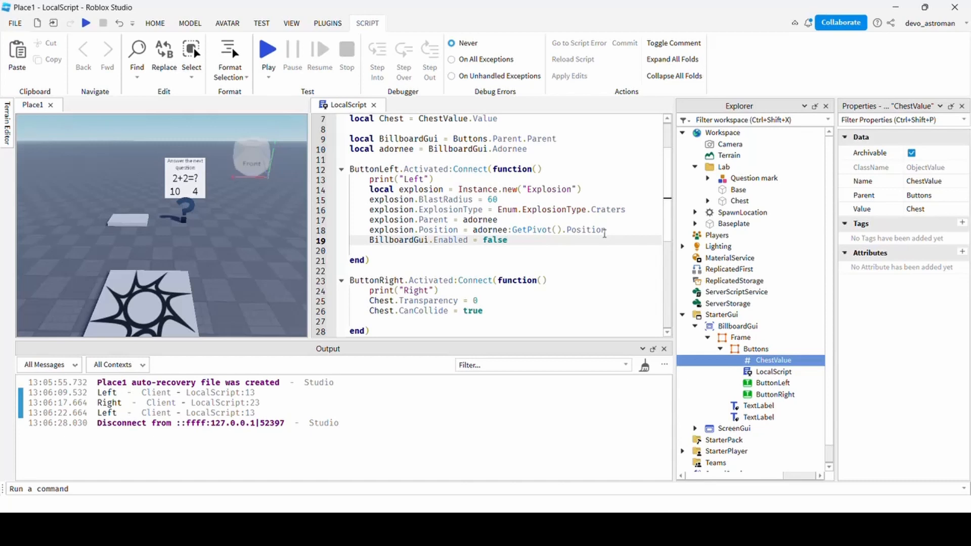
pyautogui.click(264, 60)
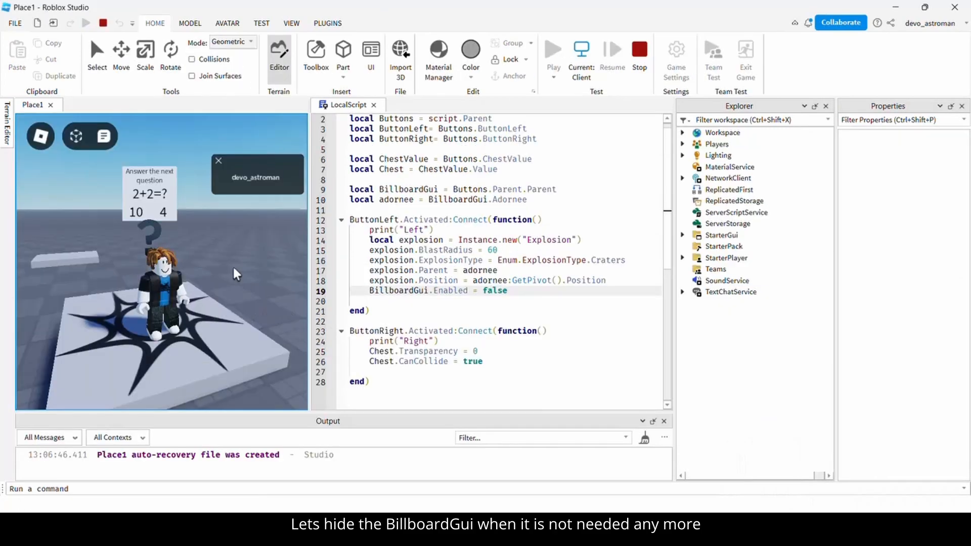
# Answer 10 in the playtest, confirm the billboard vanishes, and return to the LocalScript.
pyautogui.press('w')
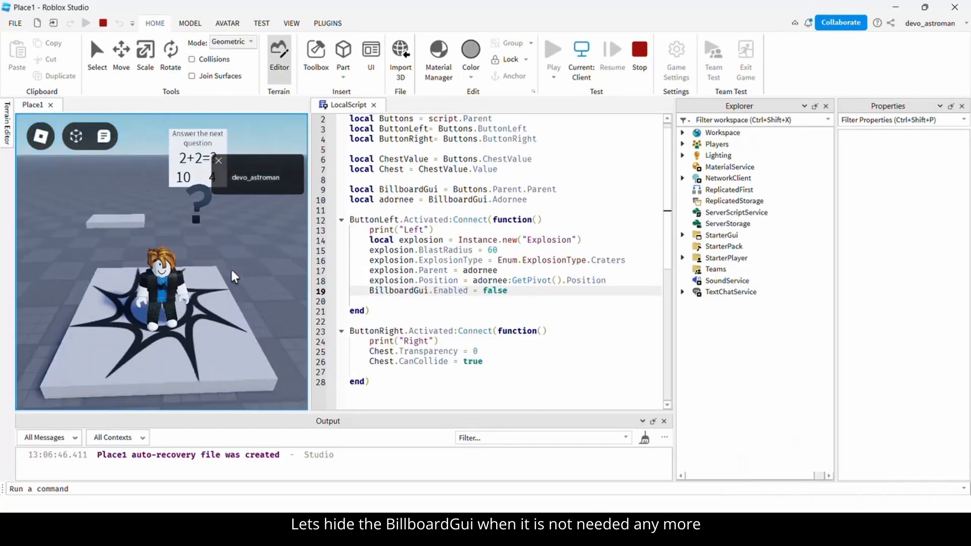
pyautogui.press('s')
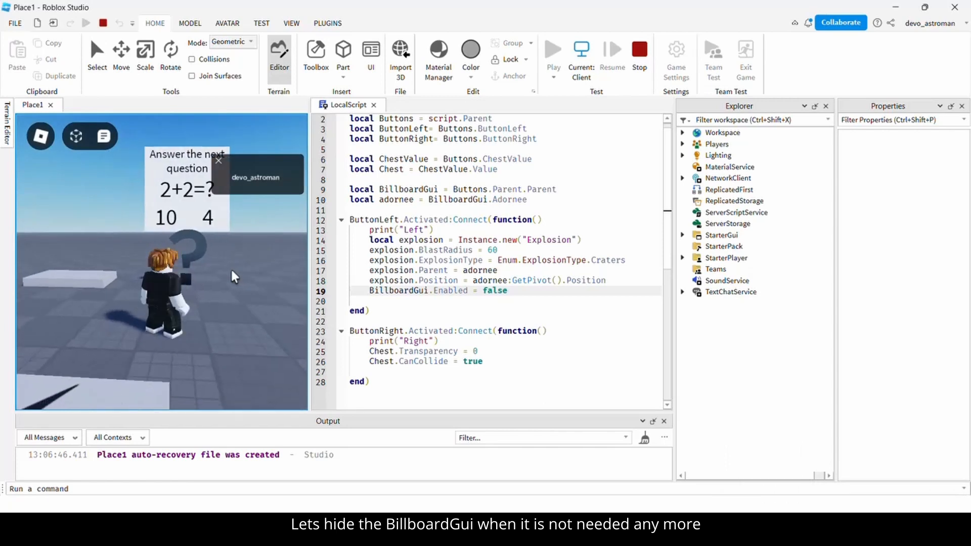
pyautogui.click(162, 223)
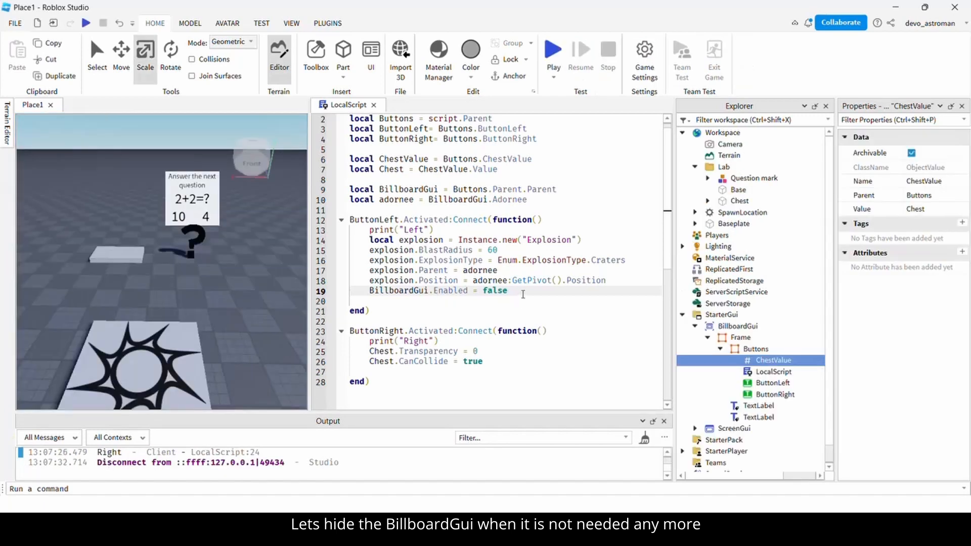
pyautogui.click(524, 294)
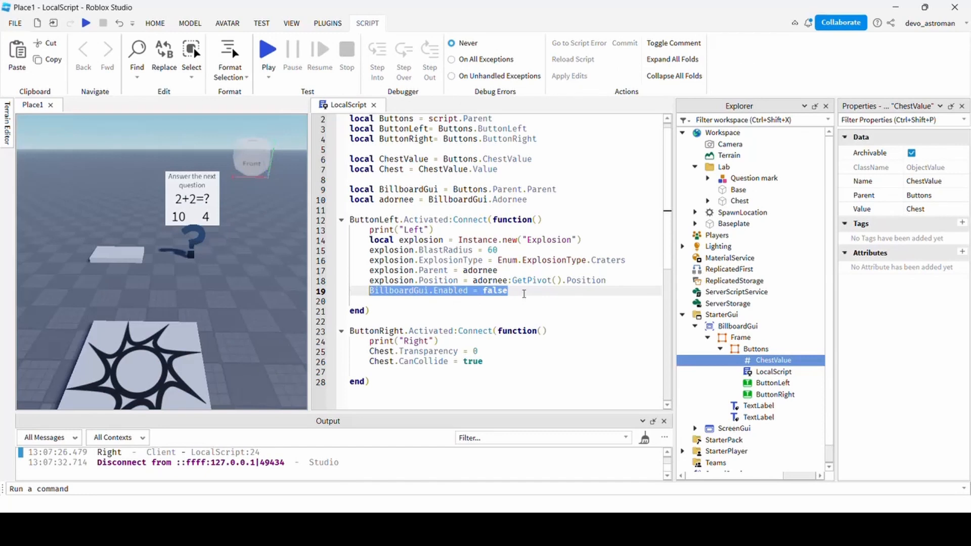
# Paste BillboardGui.Enabled = false after Chest.CanCollide = true in the Right handler.
pyautogui.press('Down')
pyautogui.press('Down')
pyautogui.press('Down')
pyautogui.press('Down')
pyautogui.press('Down')
pyautogui.press('Down')
pyautogui.press('Down')
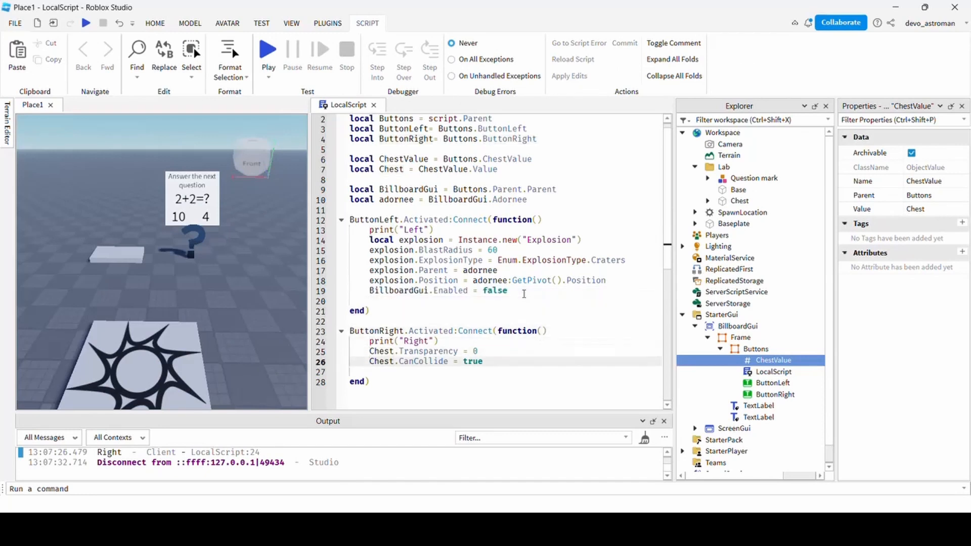
pyautogui.press('End')
pyautogui.press('Return')
pyautogui.write('BillboardGui.Enabled = false')
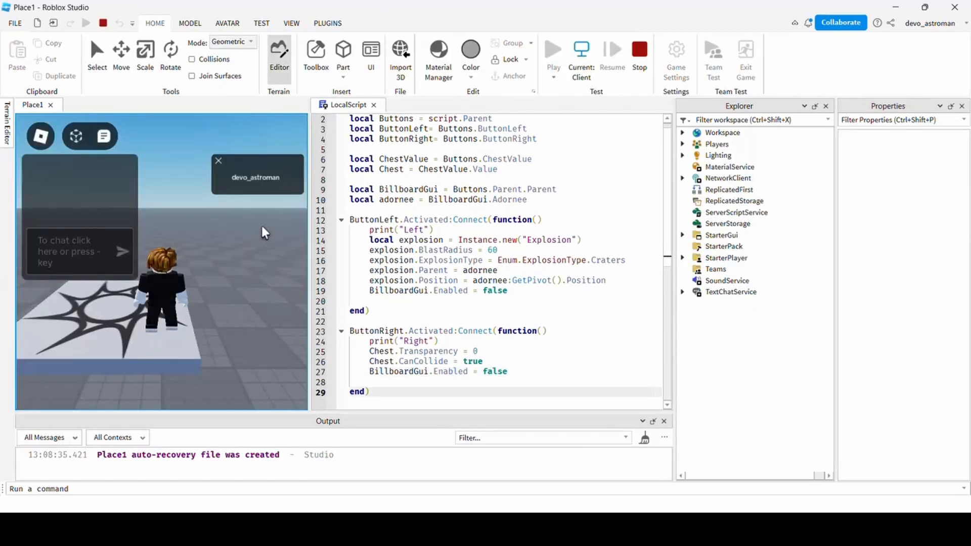
pyautogui.moveTo(261, 225); pyautogui.dragTo(261, 225, button='right')
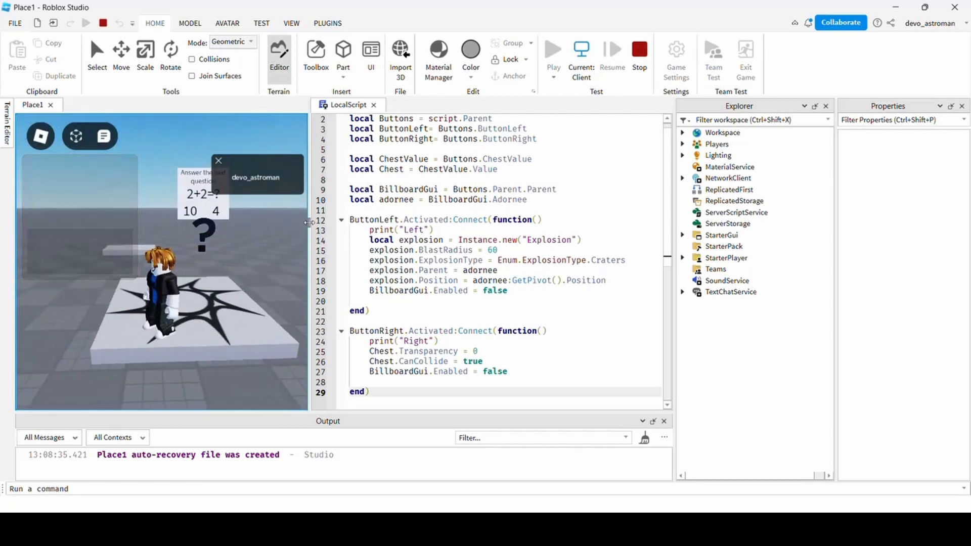
# Widen the game view and answer 10 at the 2+2=? billboard to trigger the explosion.
pyautogui.moveTo(308, 222); pyautogui.dragTo(342, 228)
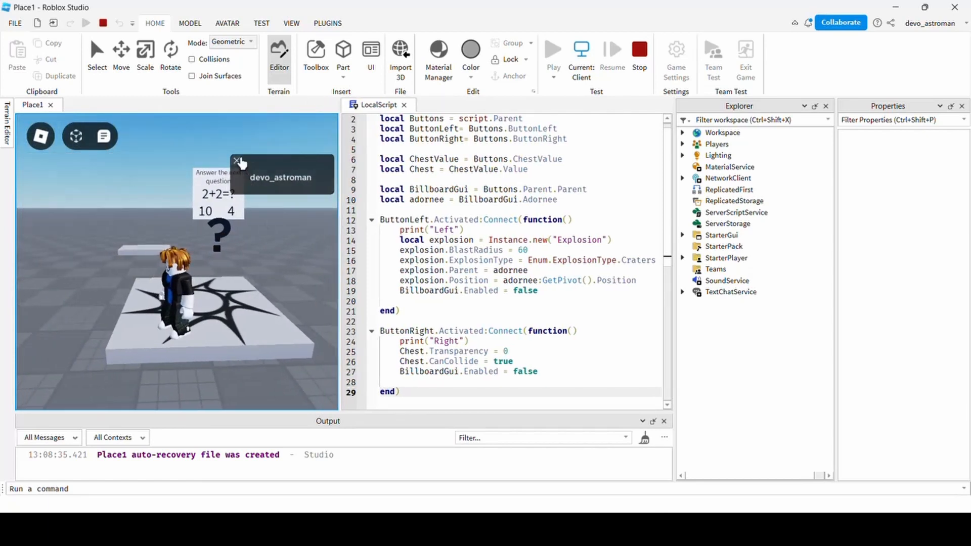
pyautogui.press('w')
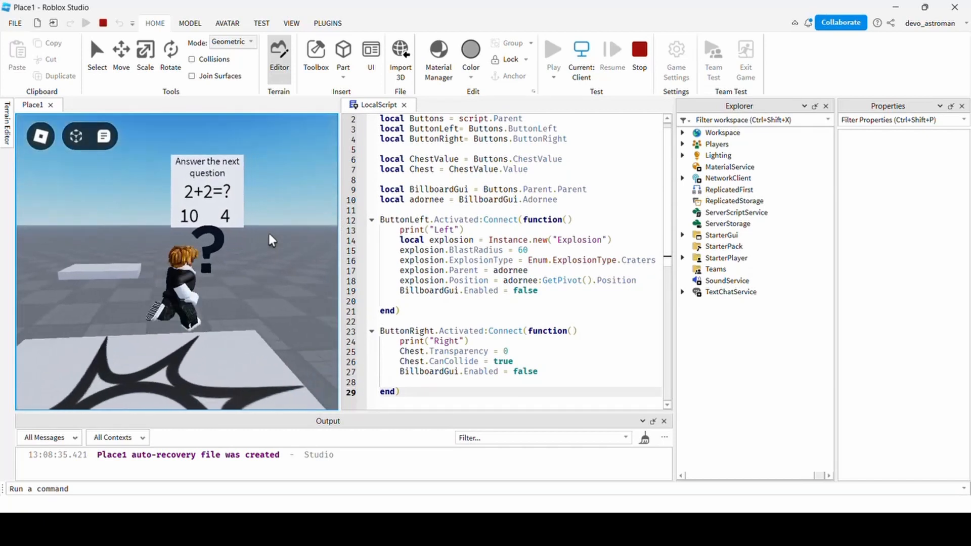
pyautogui.press('w')
pyautogui.moveTo(269, 233); pyautogui.dragTo(268, 232, button='right')
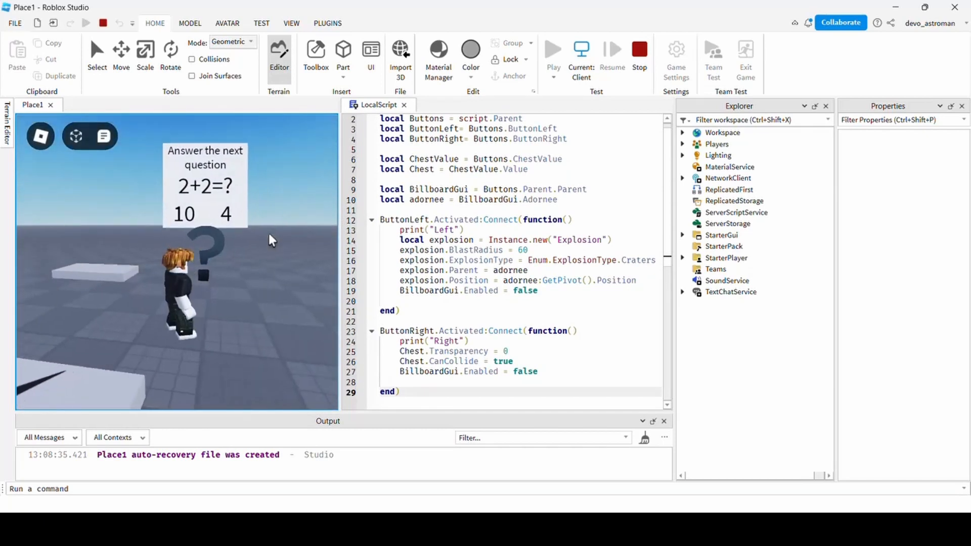
pyautogui.click(197, 213)
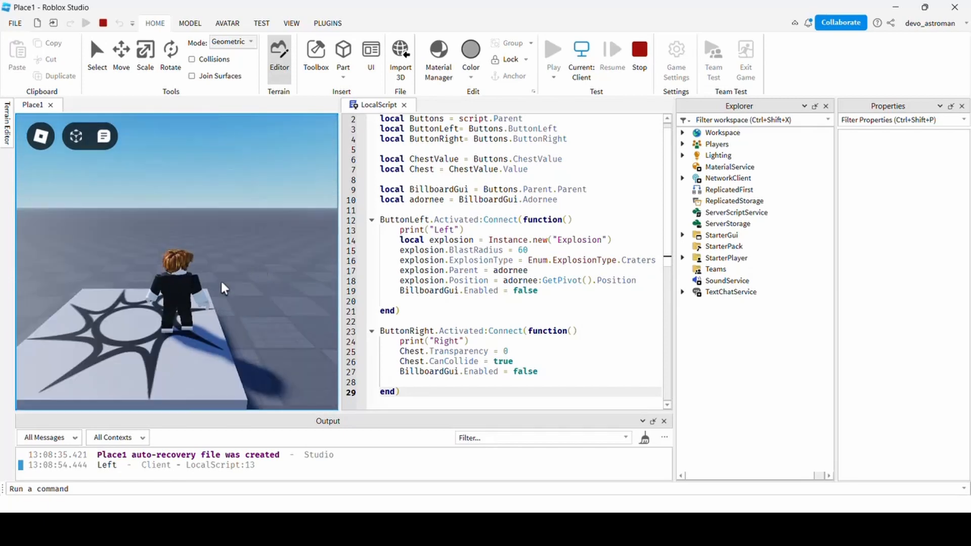
# After respawning, answer 4 and run up onto the revealed golden chest.
pyautogui.press('w')
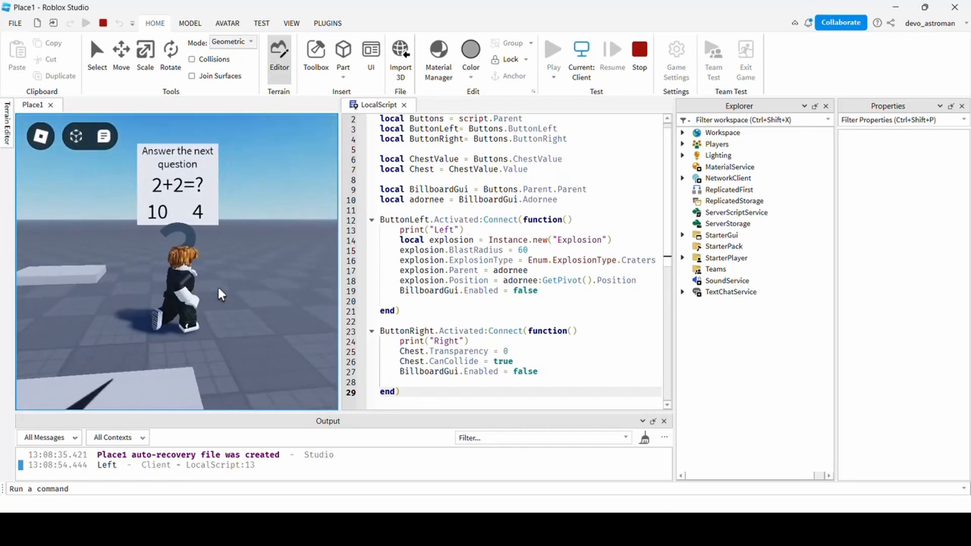
pyautogui.click(247, 212)
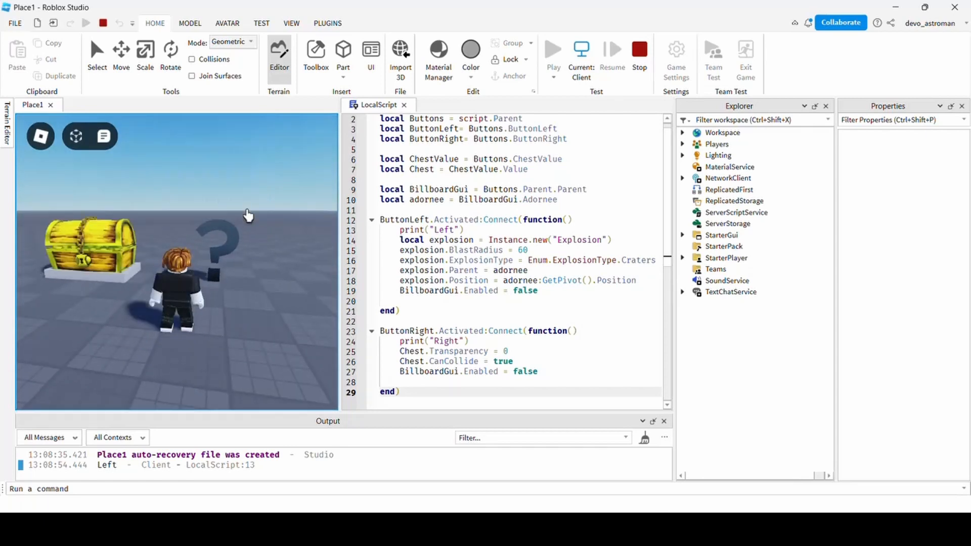
pyautogui.press('a')
pyautogui.press('w')
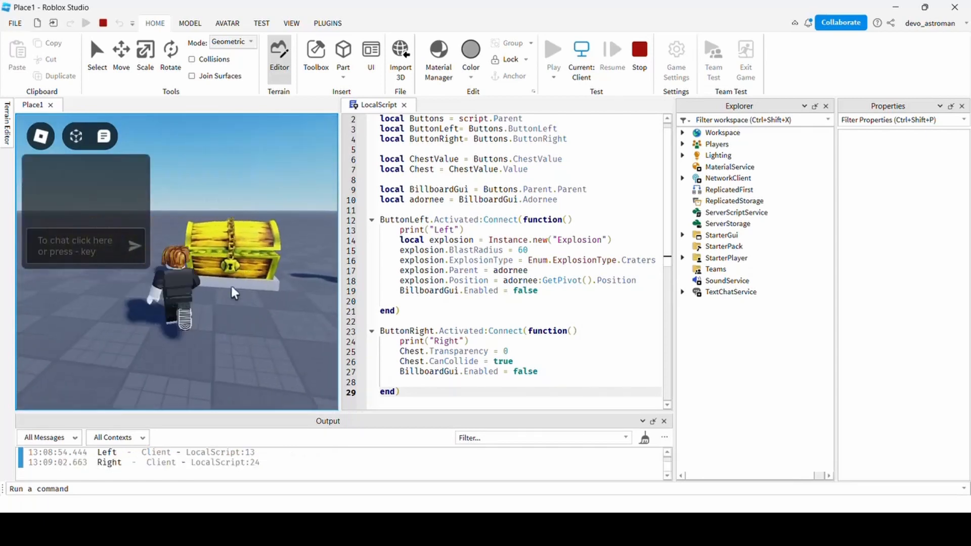
pyautogui.press('w')
pyautogui.moveTo(233, 288); pyautogui.dragTo(234, 293, button='right')
pyautogui.press('space')
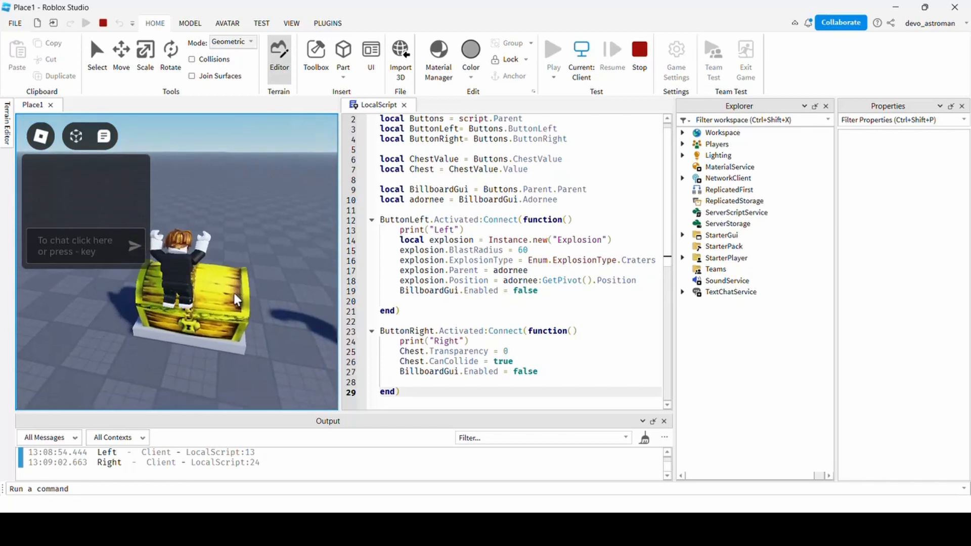
# Walk the avatar around the solid gold chest to inspect it.
pyautogui.press('s')
pyautogui.press('d')
pyautogui.press('a')
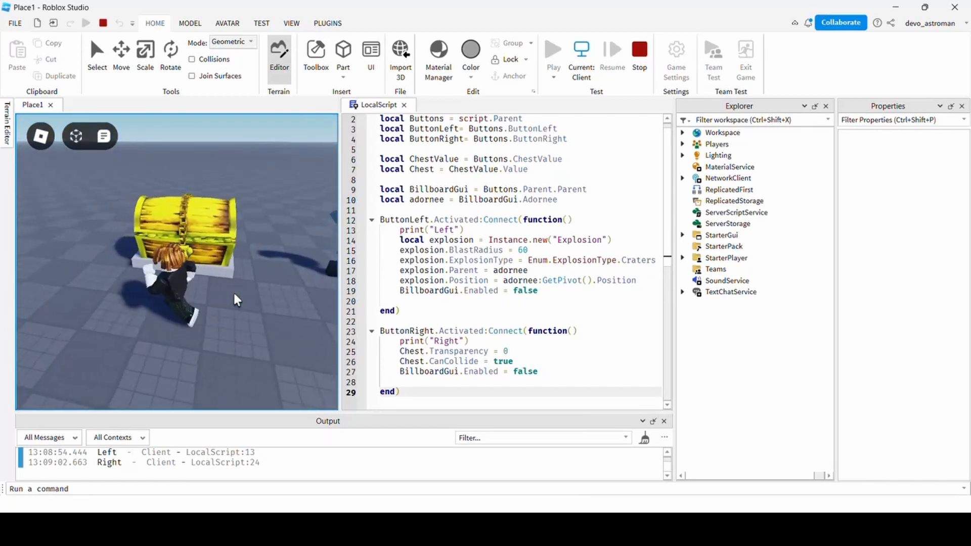
pyautogui.moveTo(234, 294); pyautogui.dragTo(234, 294, button='right')
pyautogui.press('d')
pyautogui.press('a')
pyautogui.press('w')
pyautogui.press('d')
pyautogui.press('s')
pyautogui.press('a')
pyautogui.press('w')
pyautogui.press('d')
pyautogui.press('s')
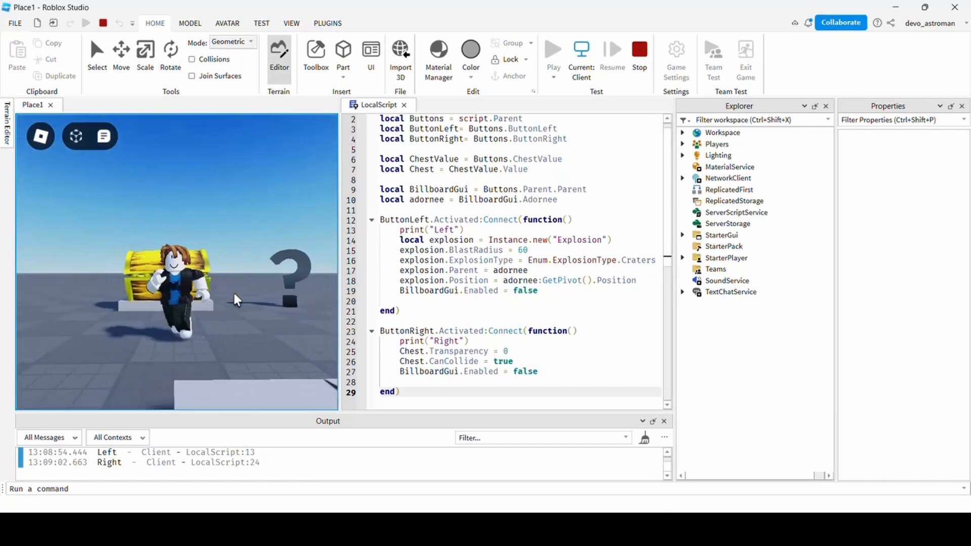
pyautogui.press('d')
pyautogui.press('a')
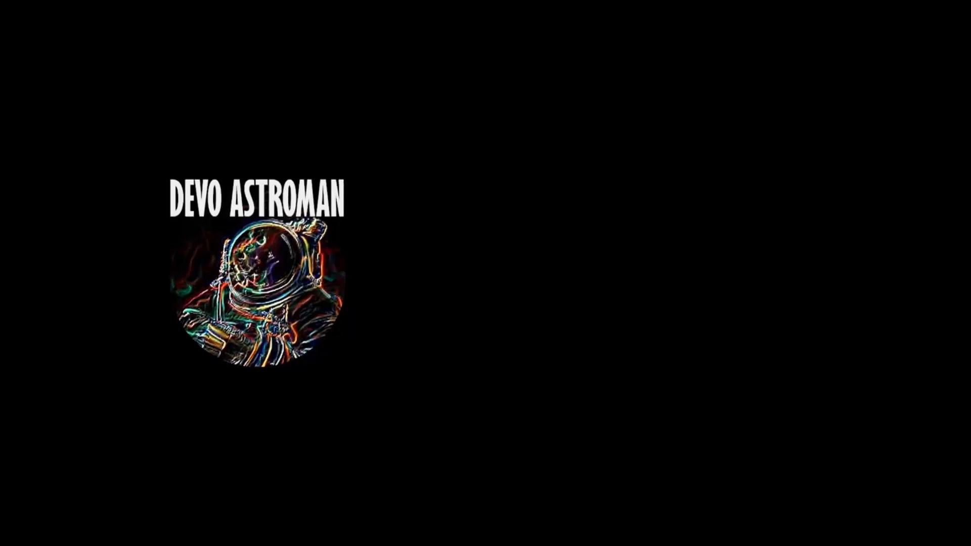